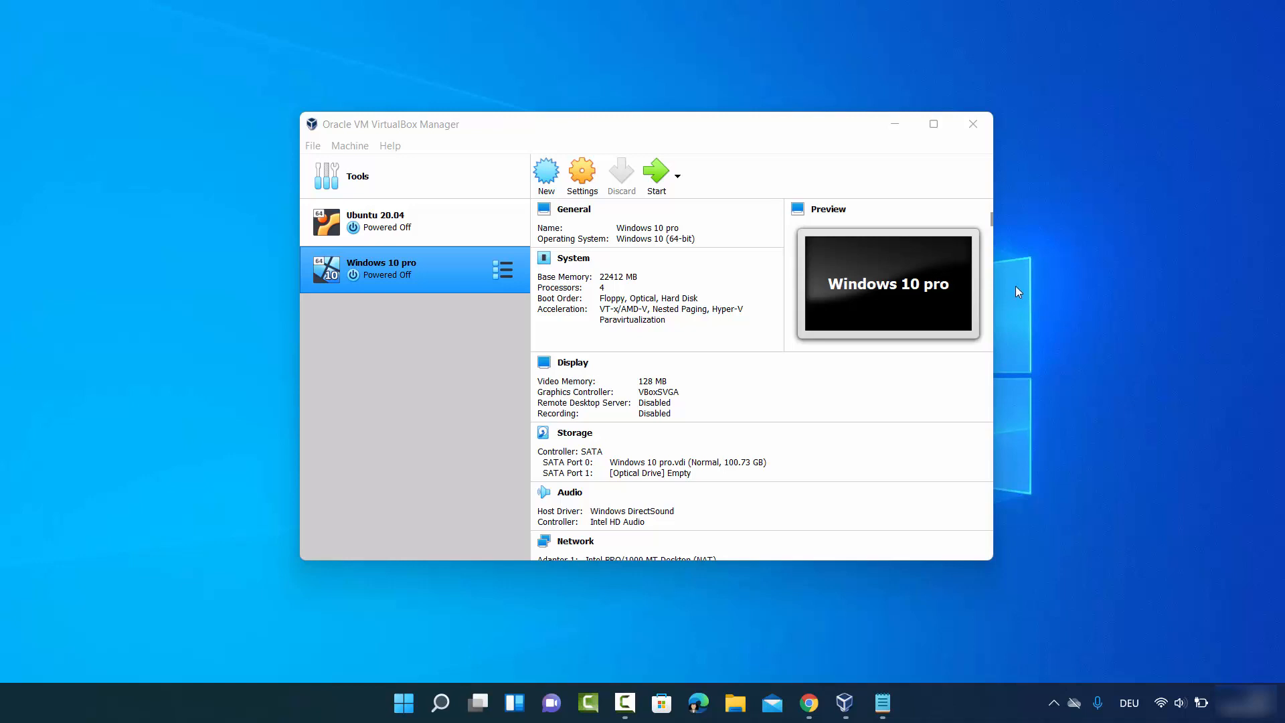
# - Check VirtualBox for updates, acknowledge the result, and close the VirtualBox Manager
pyautogui.click(333, 134)
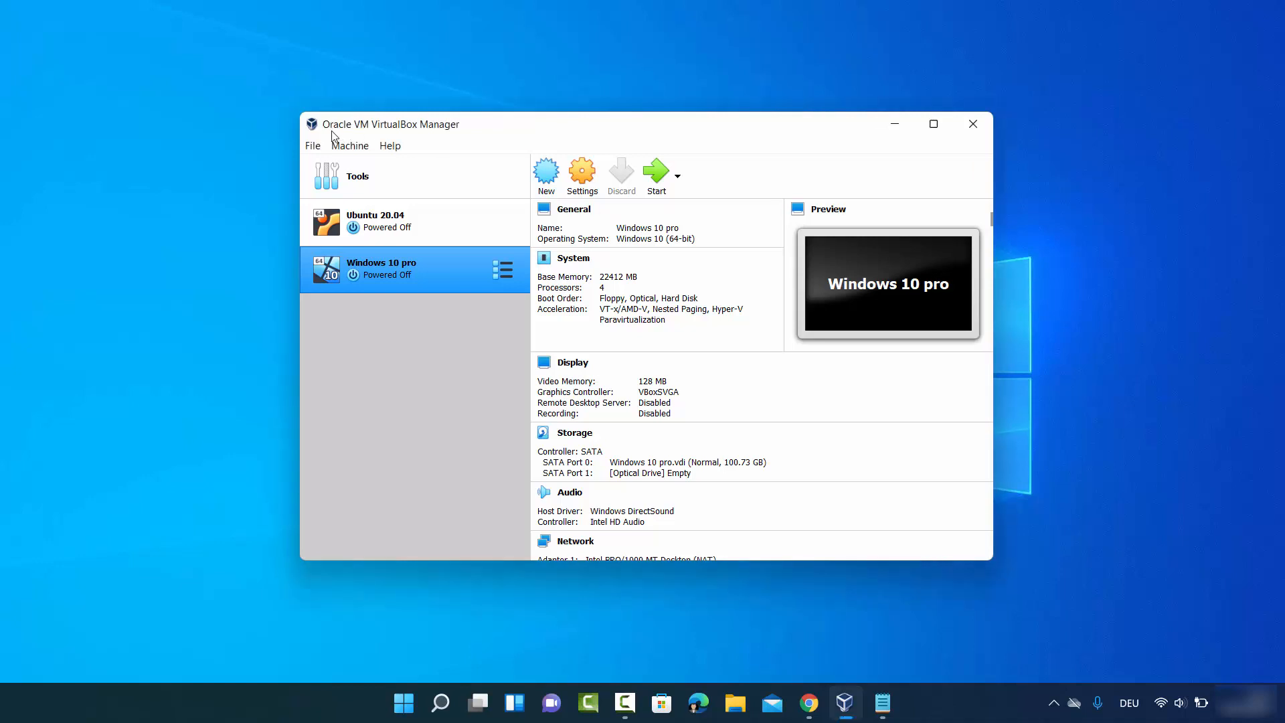
pyautogui.click(315, 145)
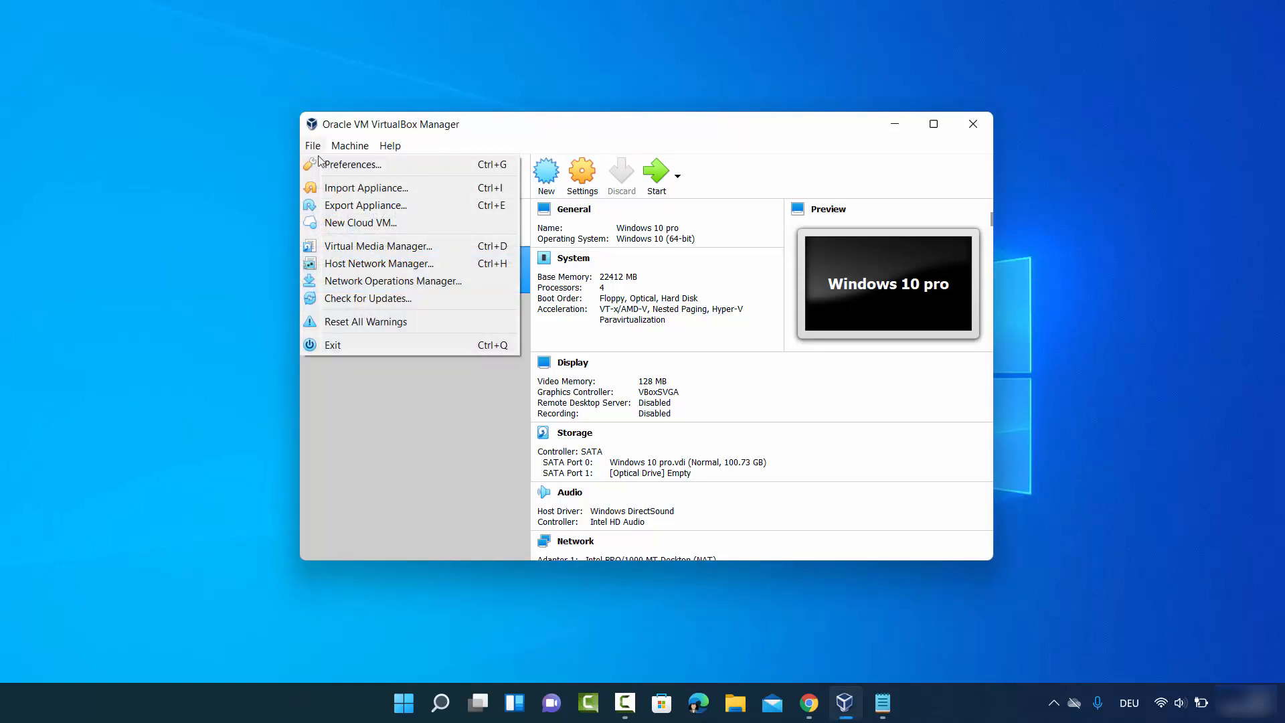
pyautogui.click(349, 298)
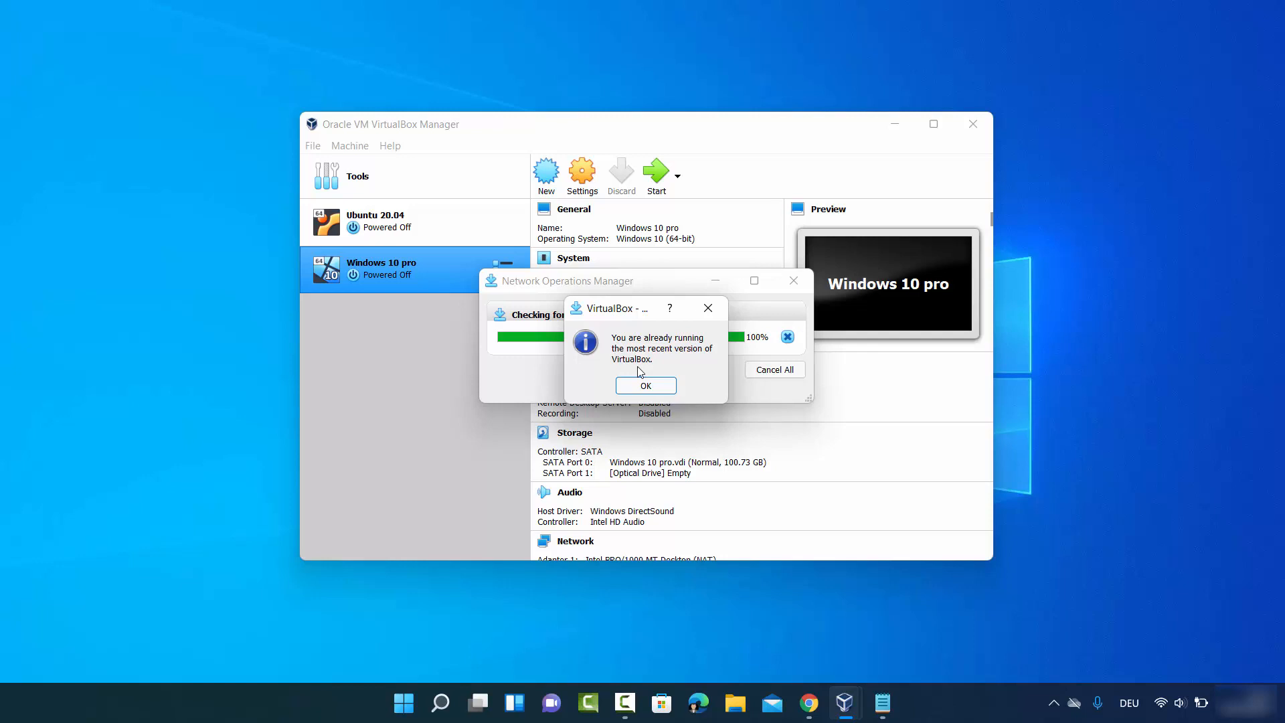
pyautogui.click(644, 385)
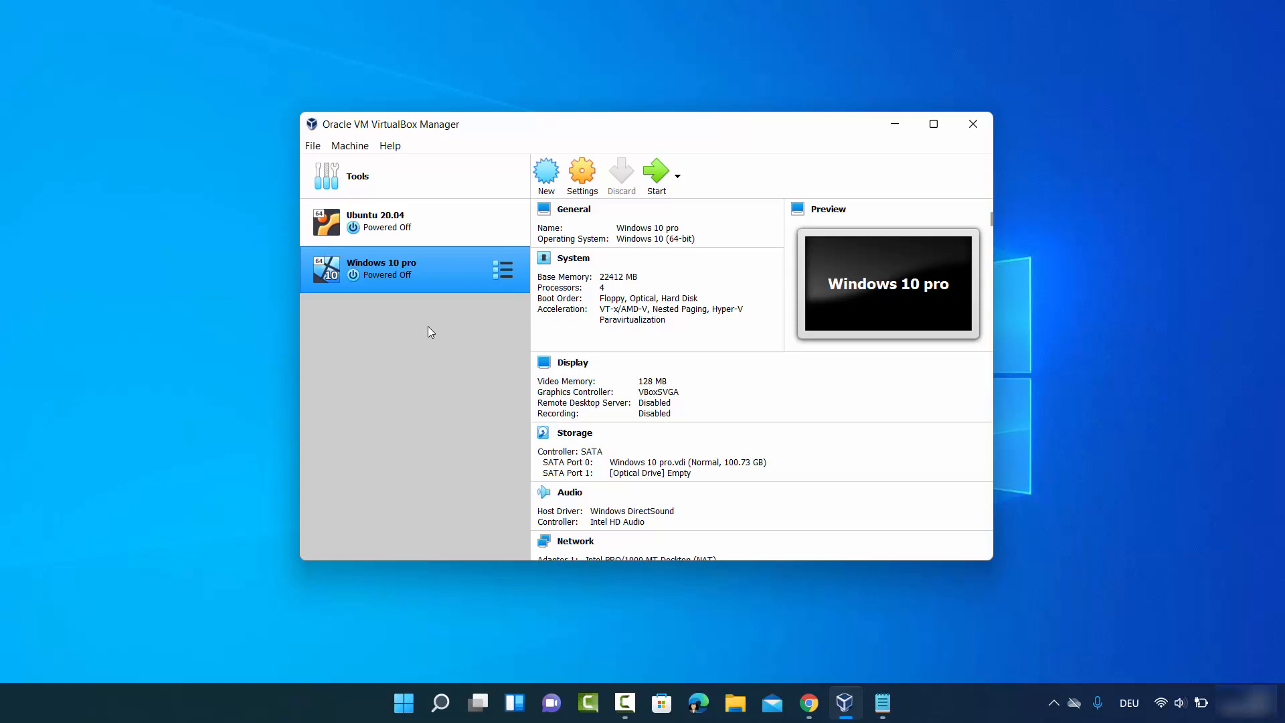
pyautogui.hotkey('alt', 'F4')
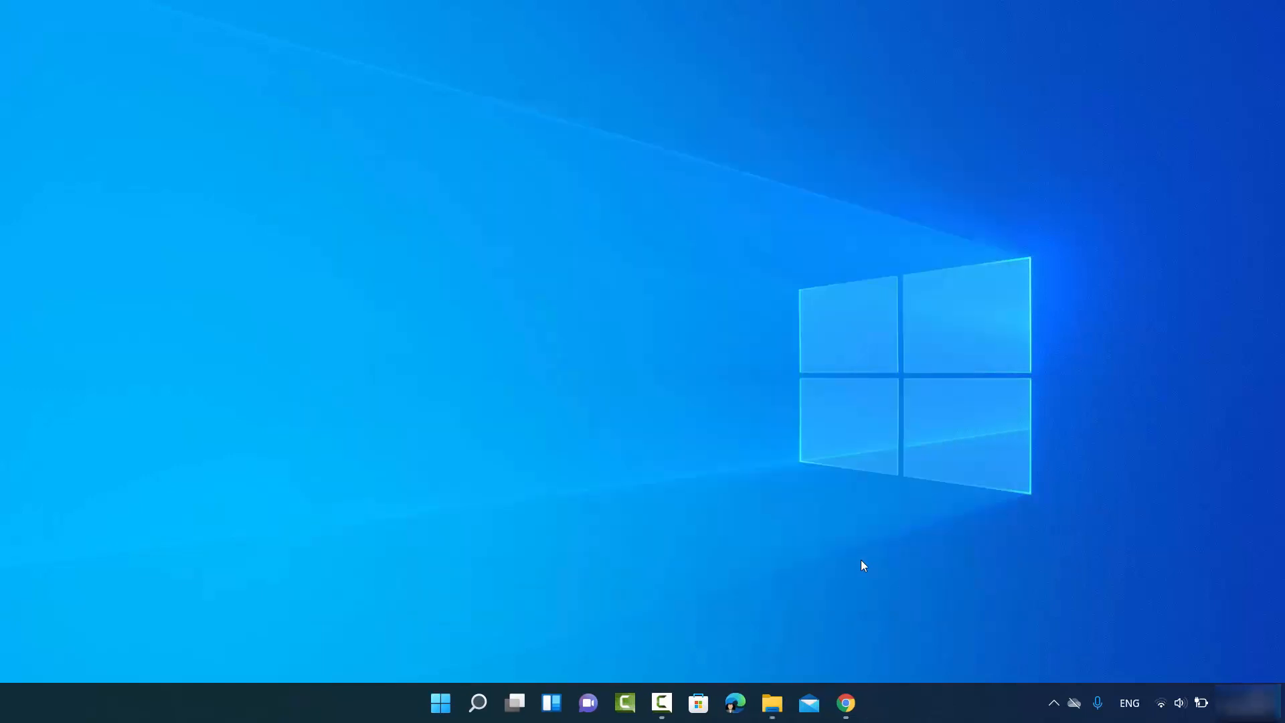
# - Switch to Chrome, open Microsoft's Download Windows 11 page from the search results, and dismiss the Edge recommendation
pyautogui.click(846, 702)
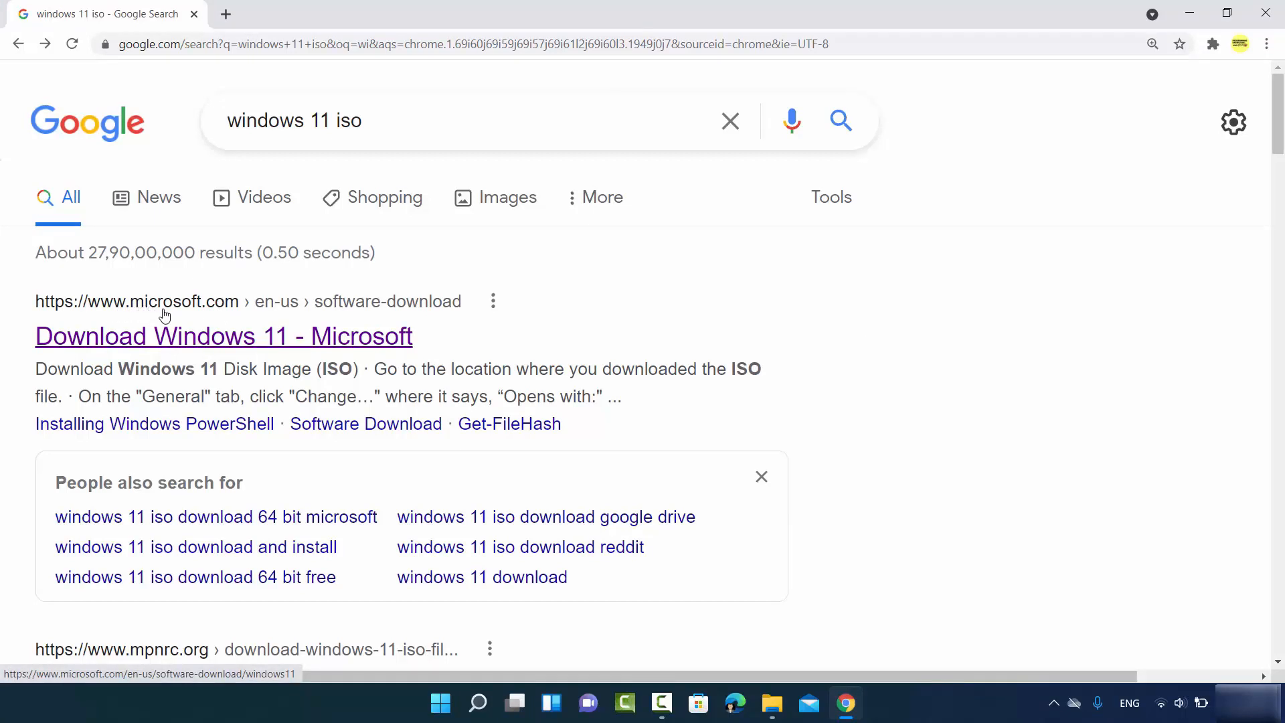
pyautogui.click(283, 344)
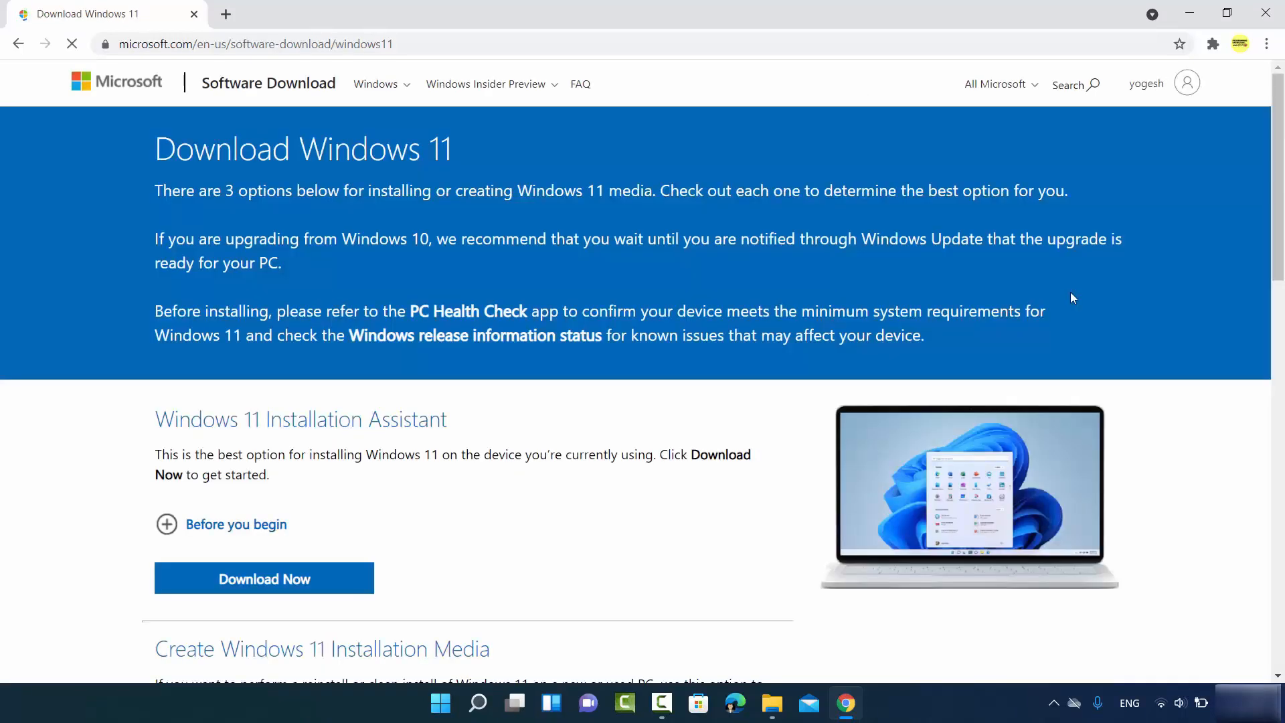
pyautogui.click(545, 40)
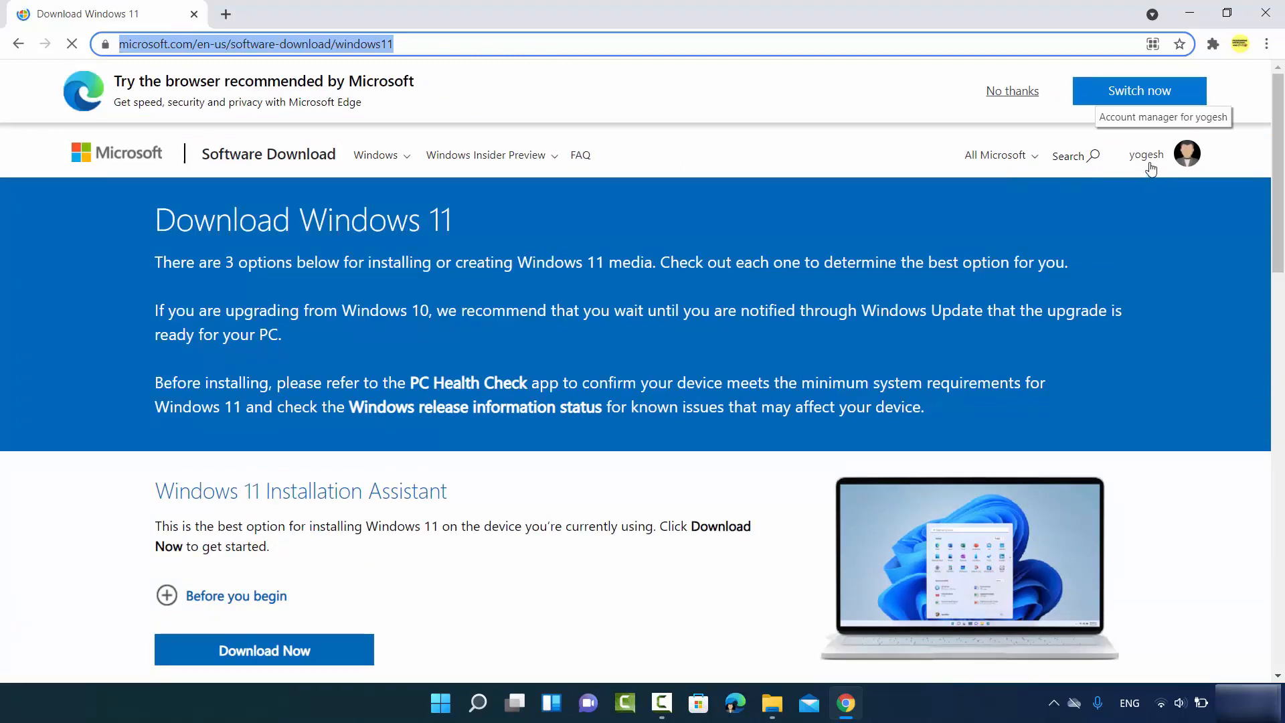
pyautogui.click(1010, 93)
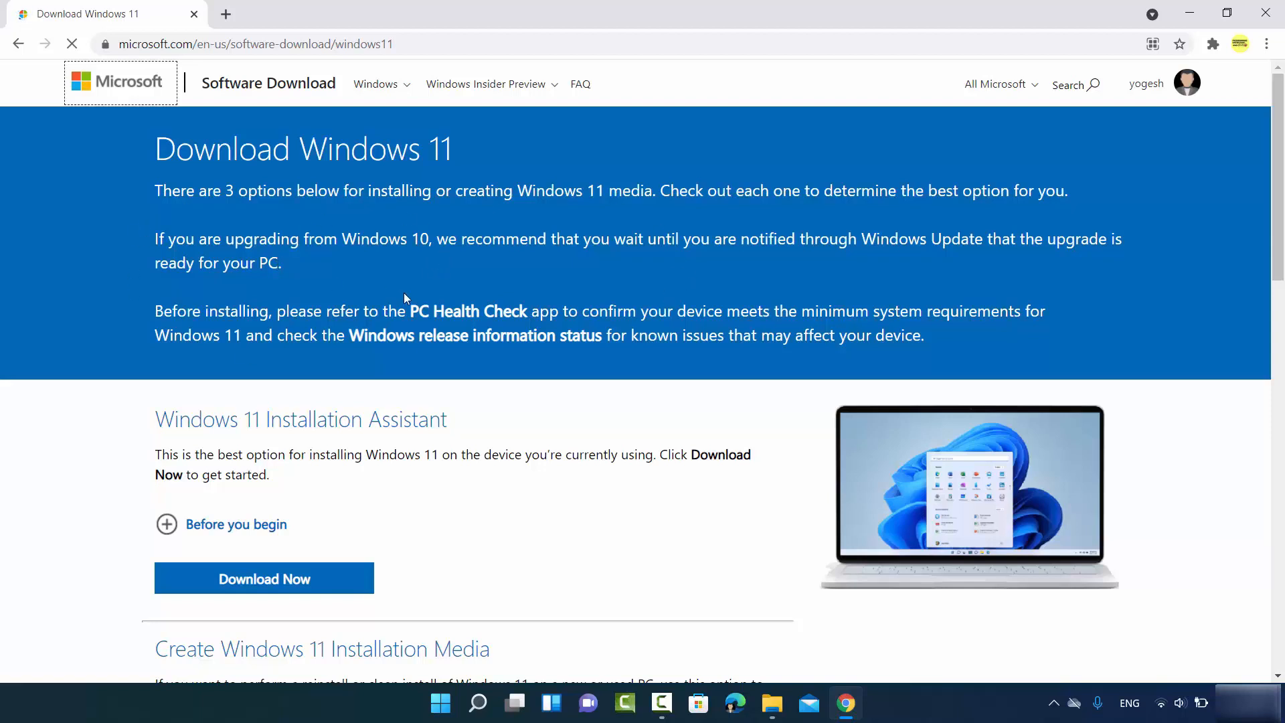
# - Select Windows 11 under Download Windows 11 Disk Image (ISO)
pyautogui.scroll(-1, 405, 298)
pyautogui.scroll(-4, 405, 298)
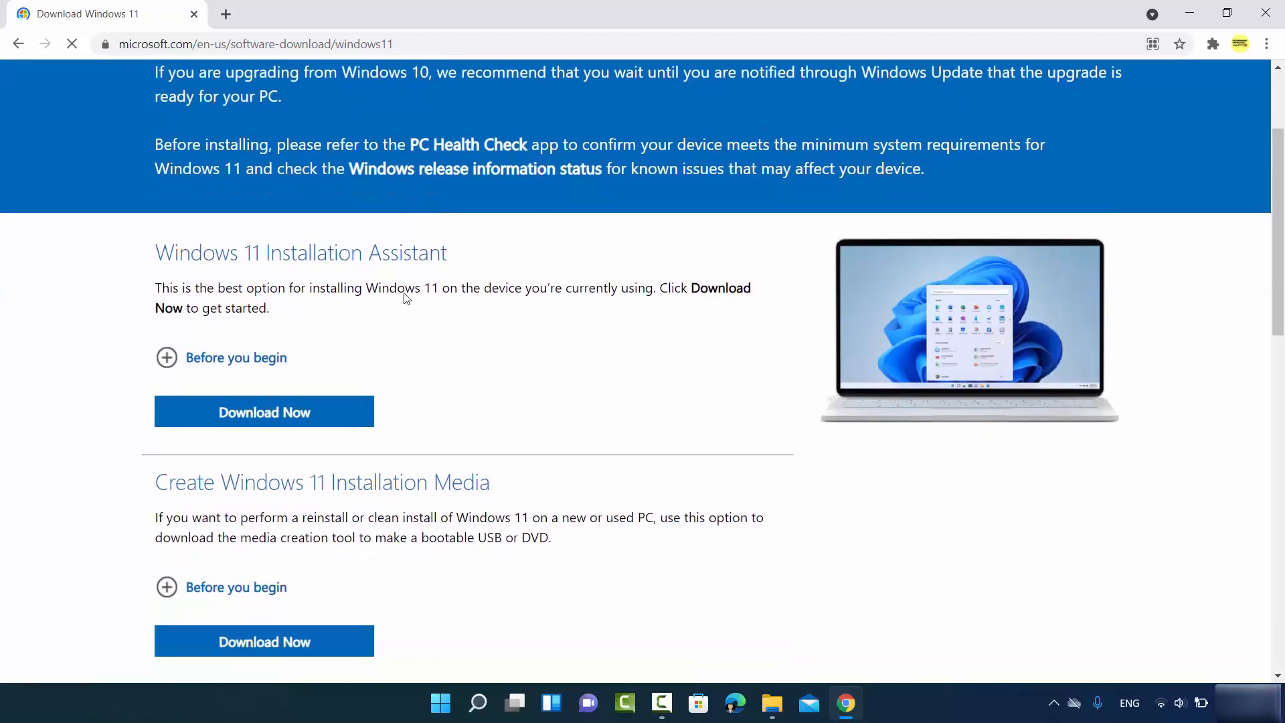
pyautogui.scroll(-1, 473, 345)
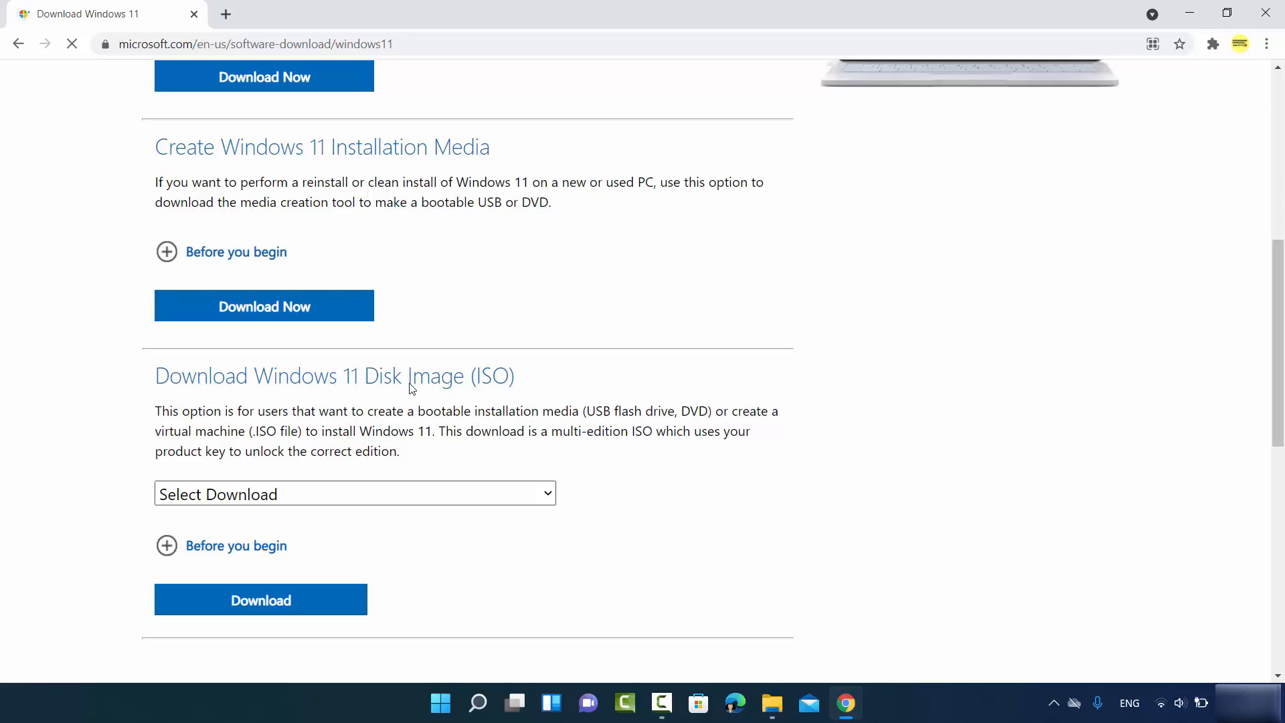
pyautogui.scroll(-1, 411, 388)
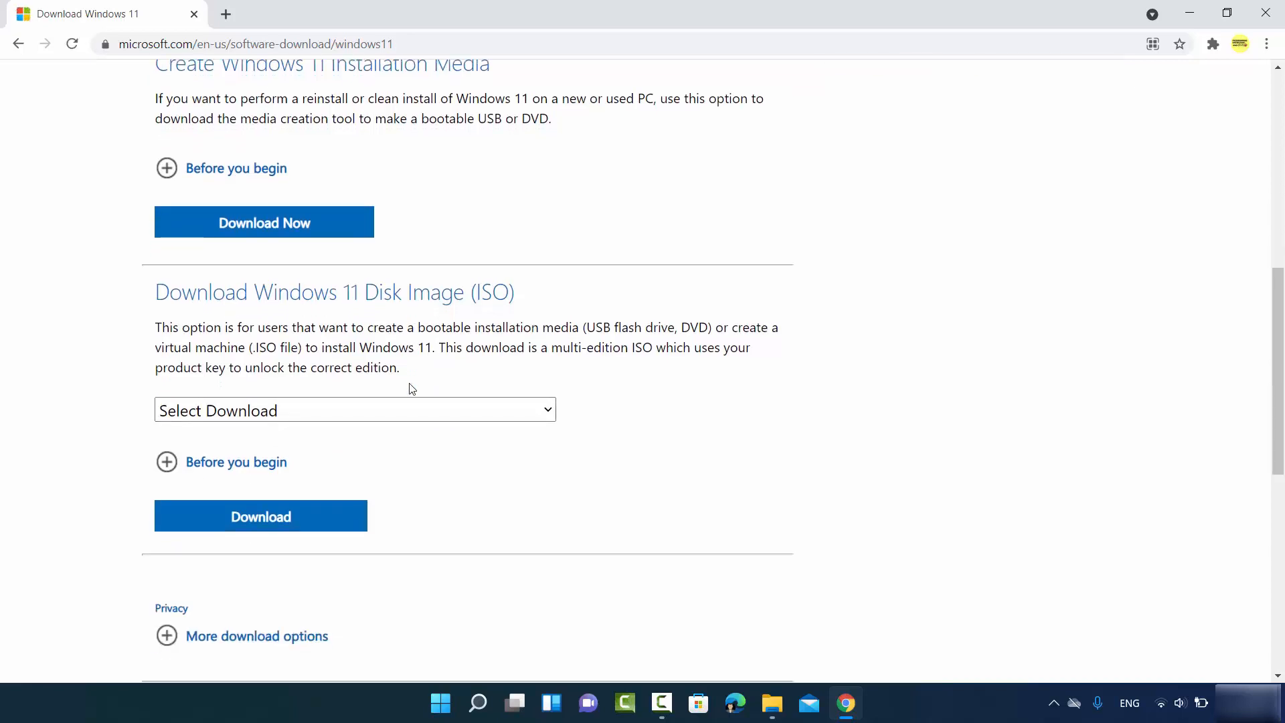
pyautogui.click(364, 407)
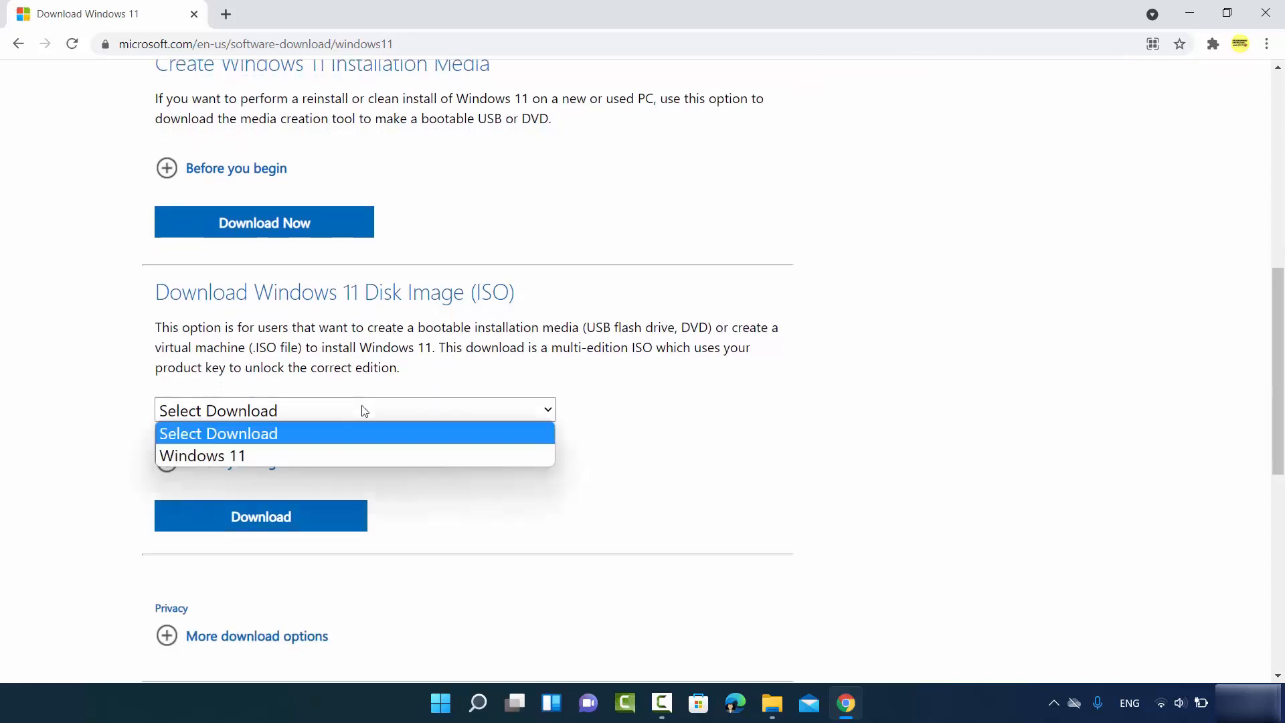
pyautogui.click(266, 452)
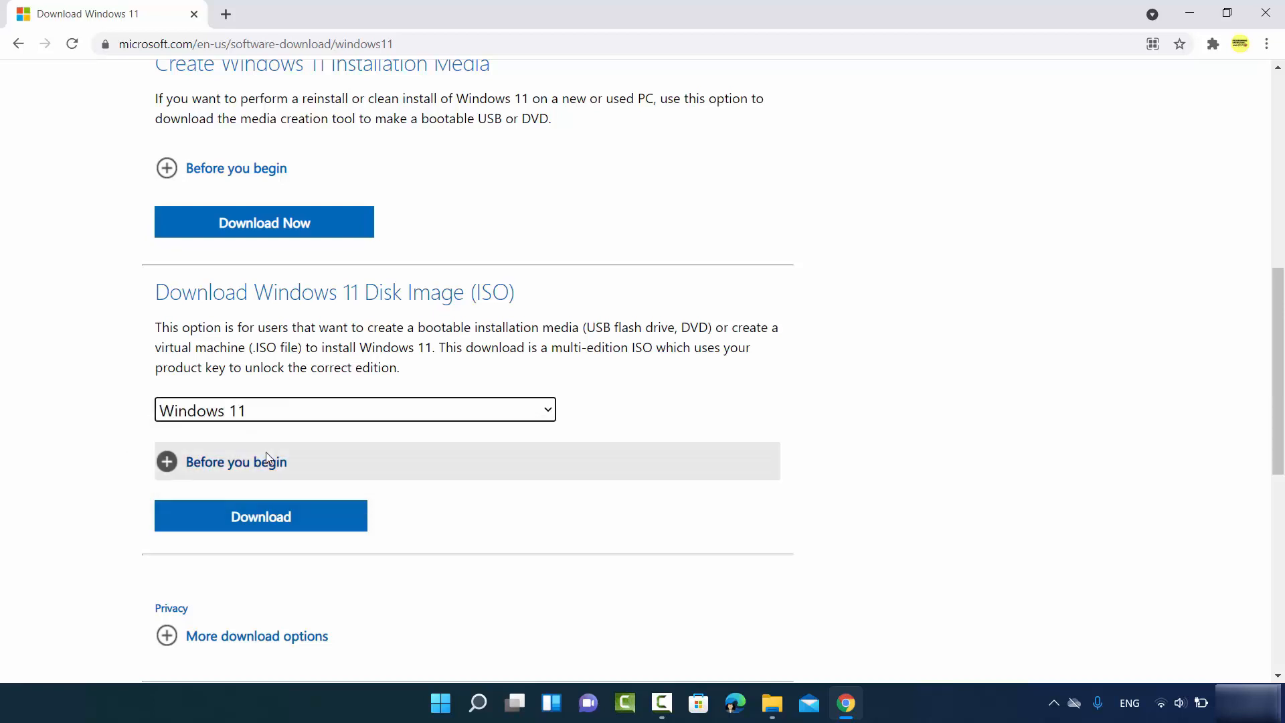
# - Submit the Windows 11 disk image download selection
pyautogui.scroll(-1, 284, 444)
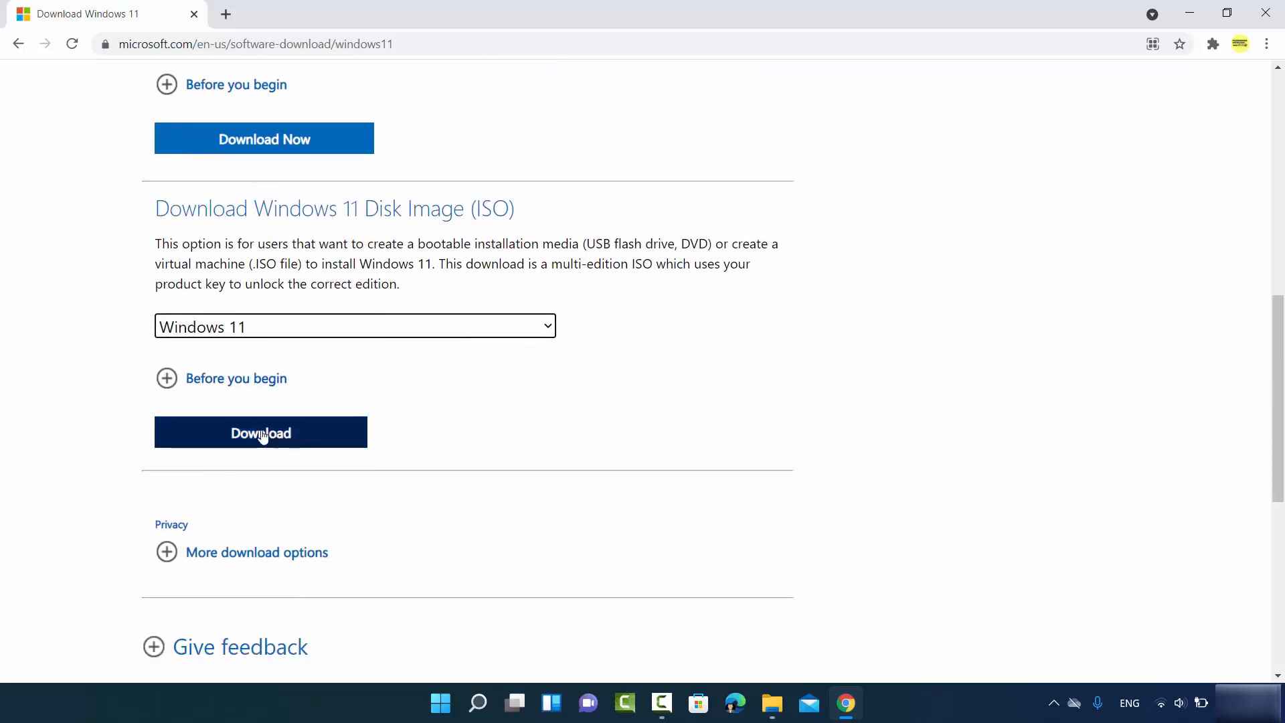
pyautogui.click(275, 435)
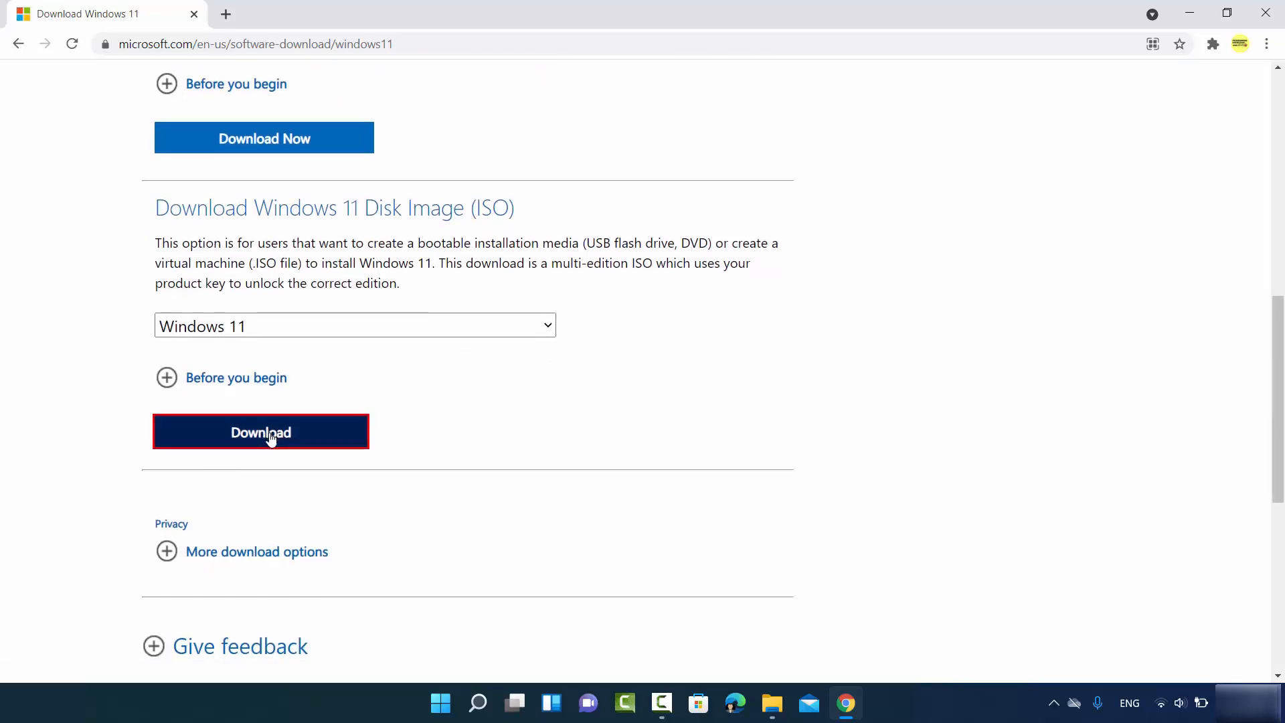
pyautogui.scroll(-3, 271, 439)
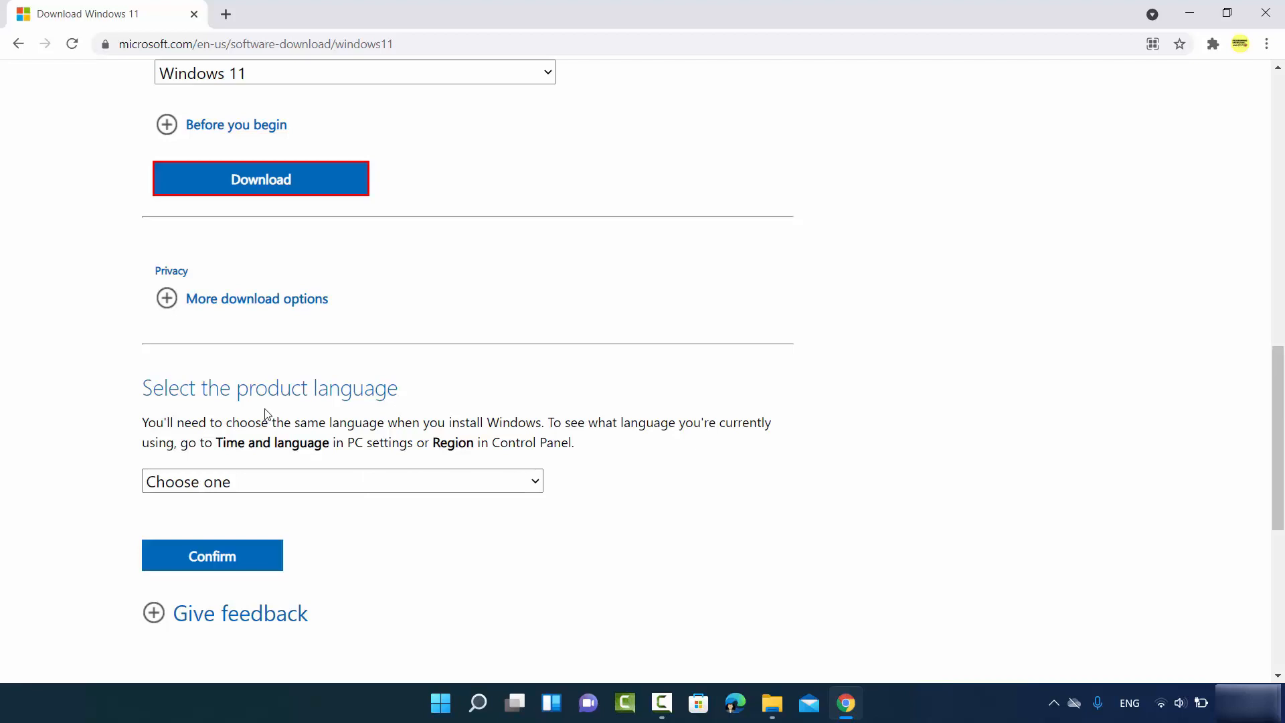
# - Choose English International as the product language, confirm, and start the 64-bit ISO download
pyautogui.click(257, 479)
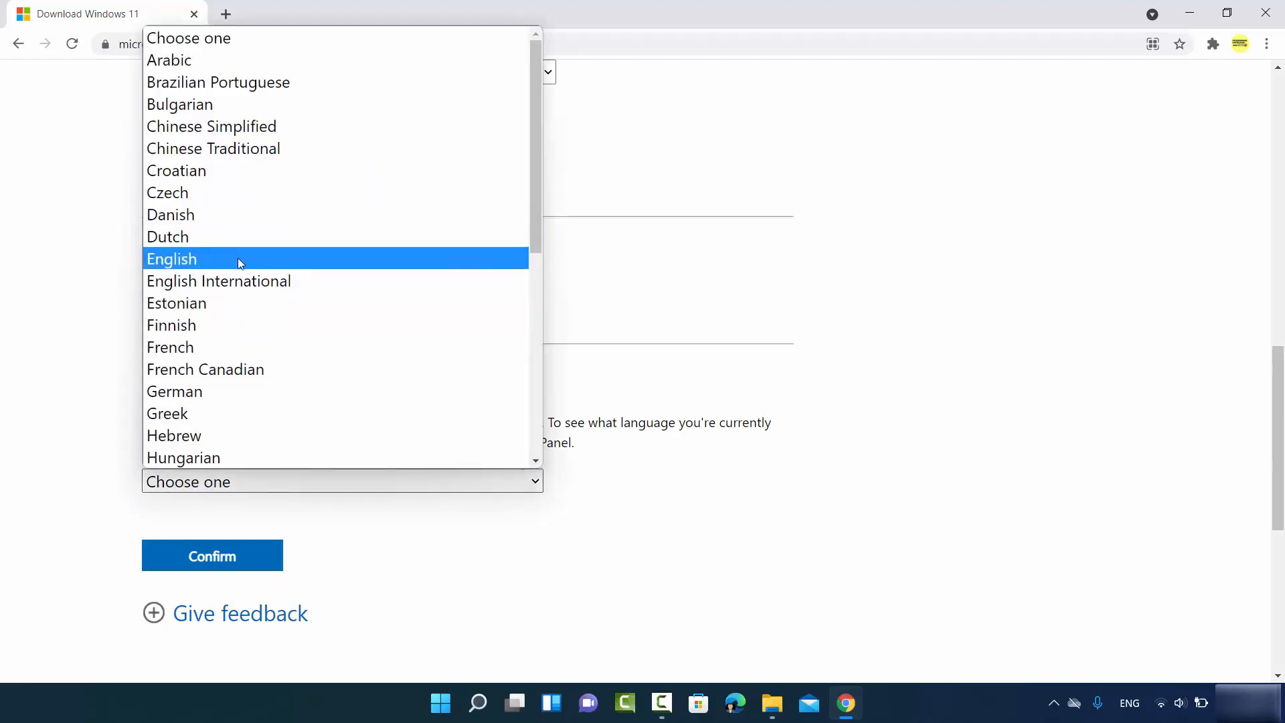
pyautogui.click(232, 278)
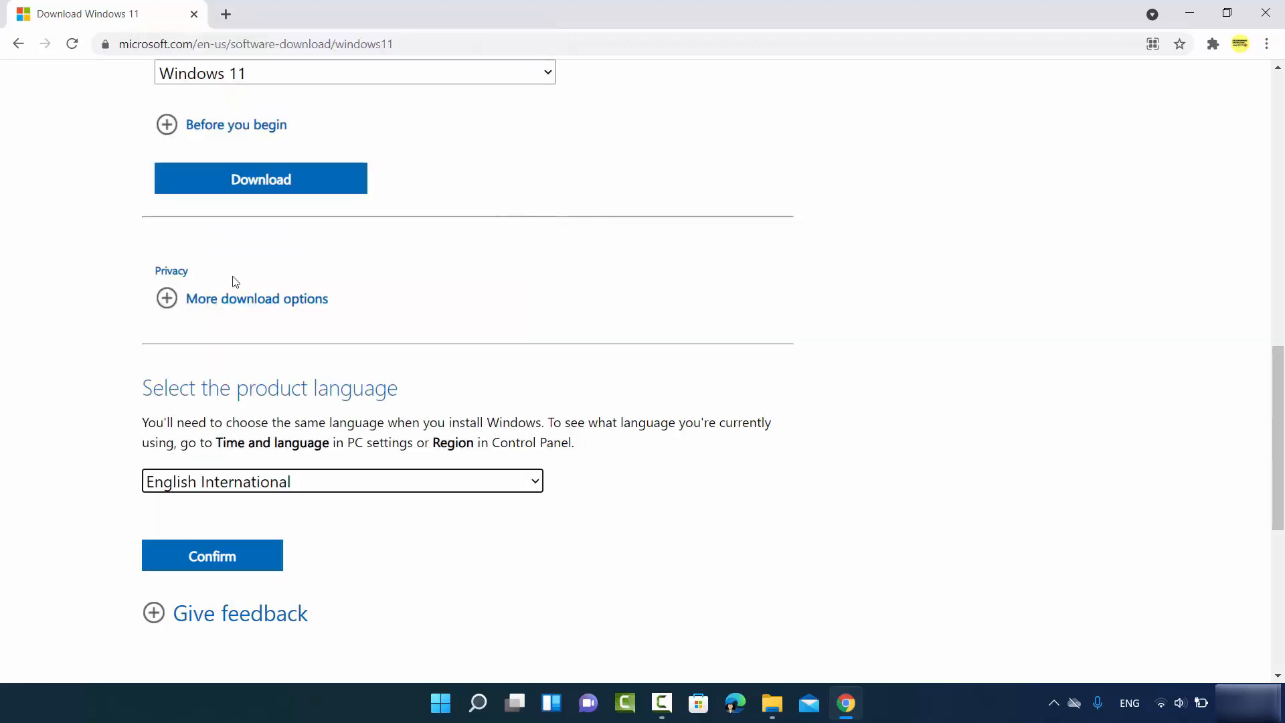
pyautogui.scroll(-4, 285, 328)
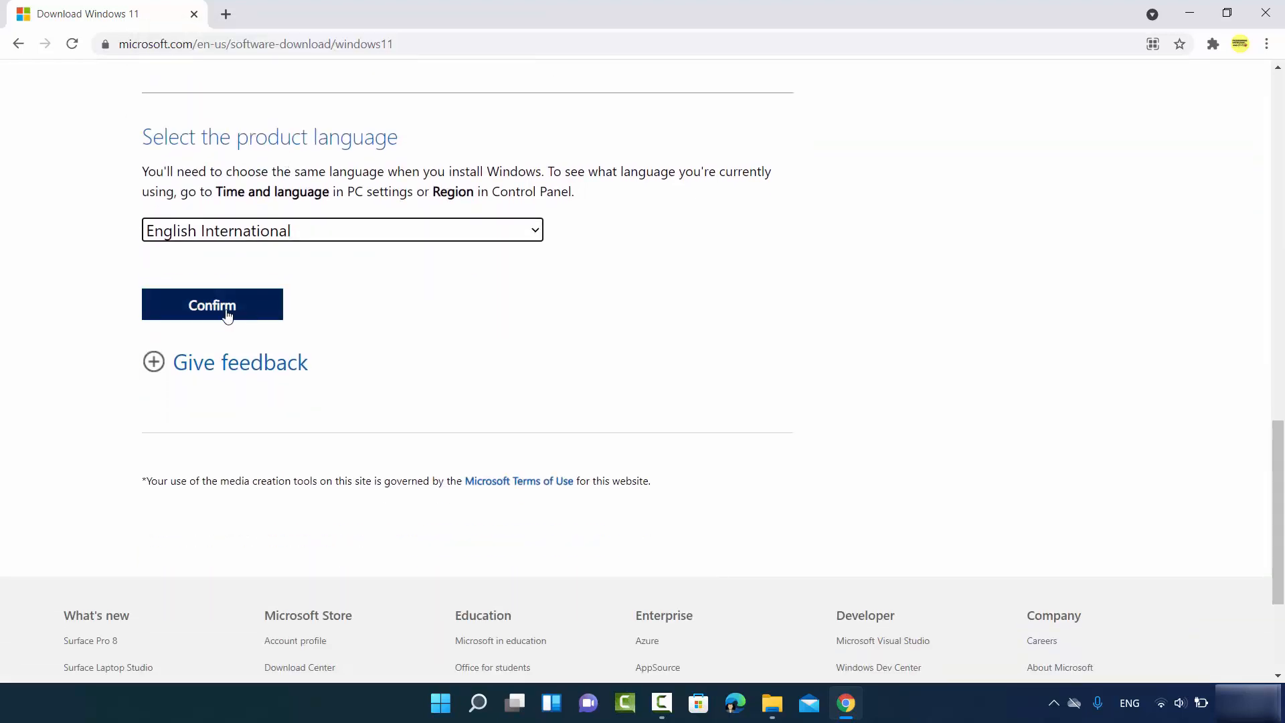
pyautogui.click(227, 312)
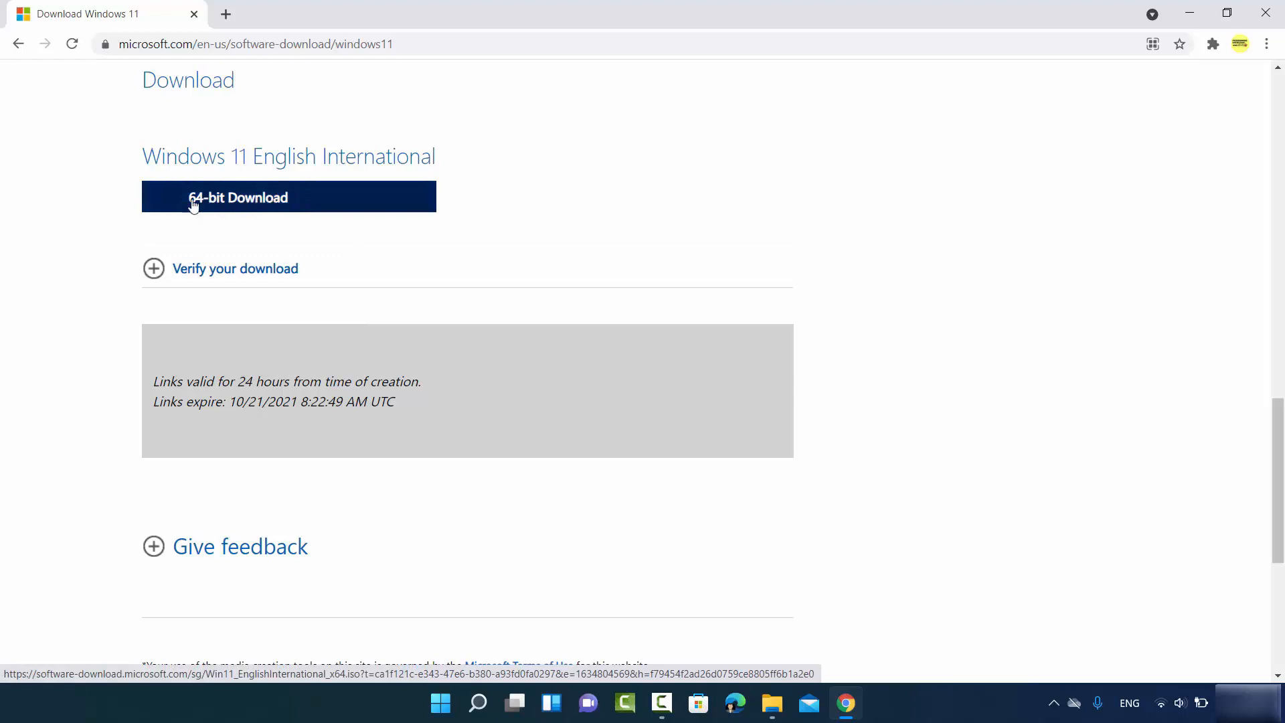
pyautogui.click(254, 204)
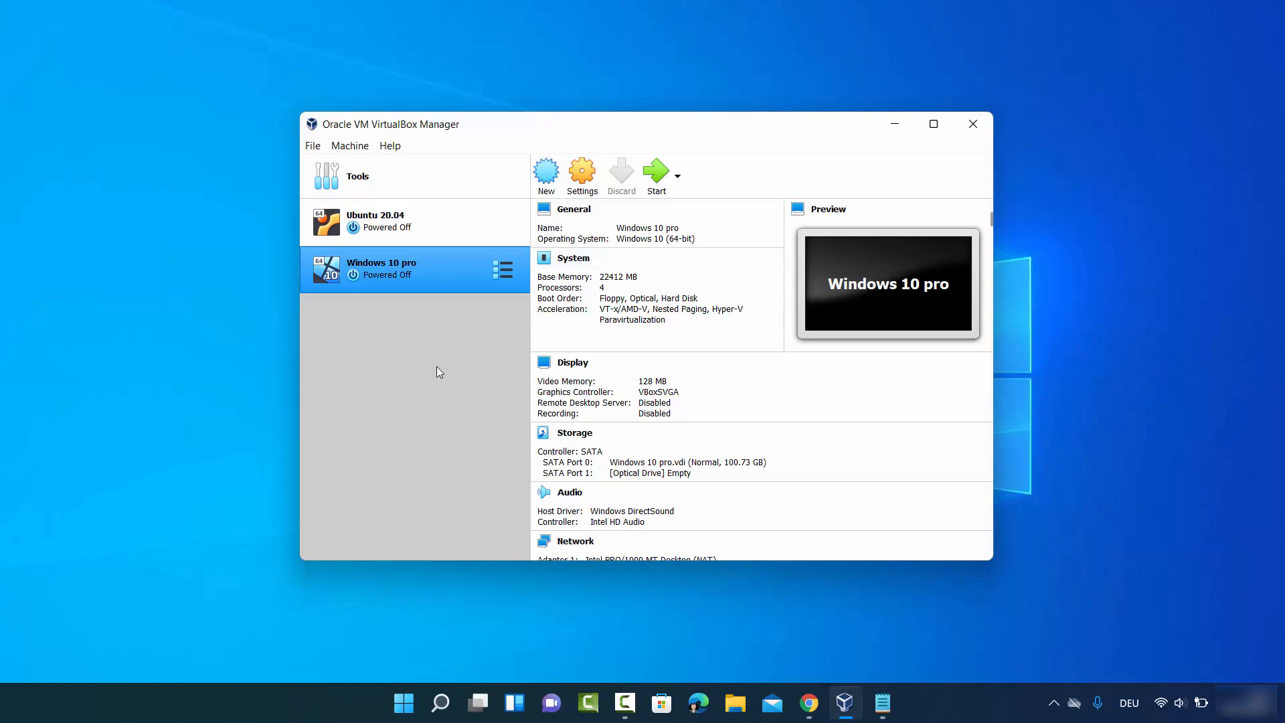
# - In VirtualBox, start a new virtual machine named Windows 11 with version Windows 11 (64-bit)
pyautogui.click(555, 177)
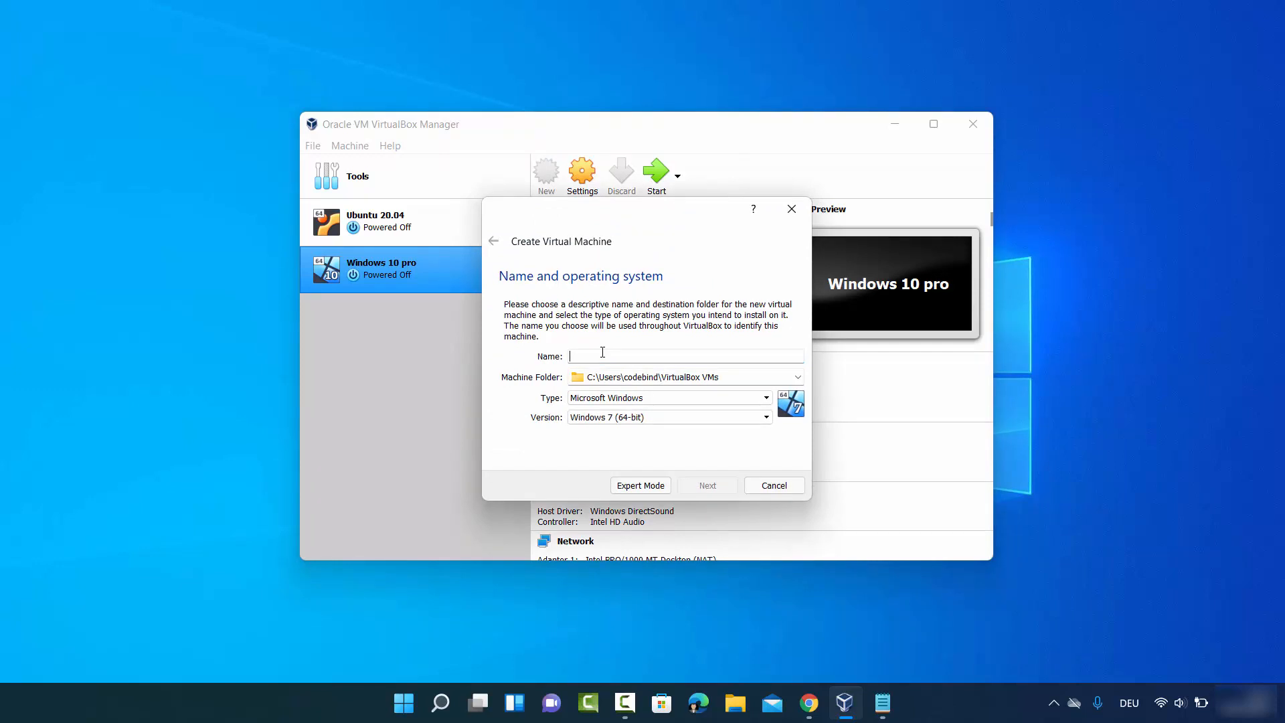
pyautogui.write('Windows 11')
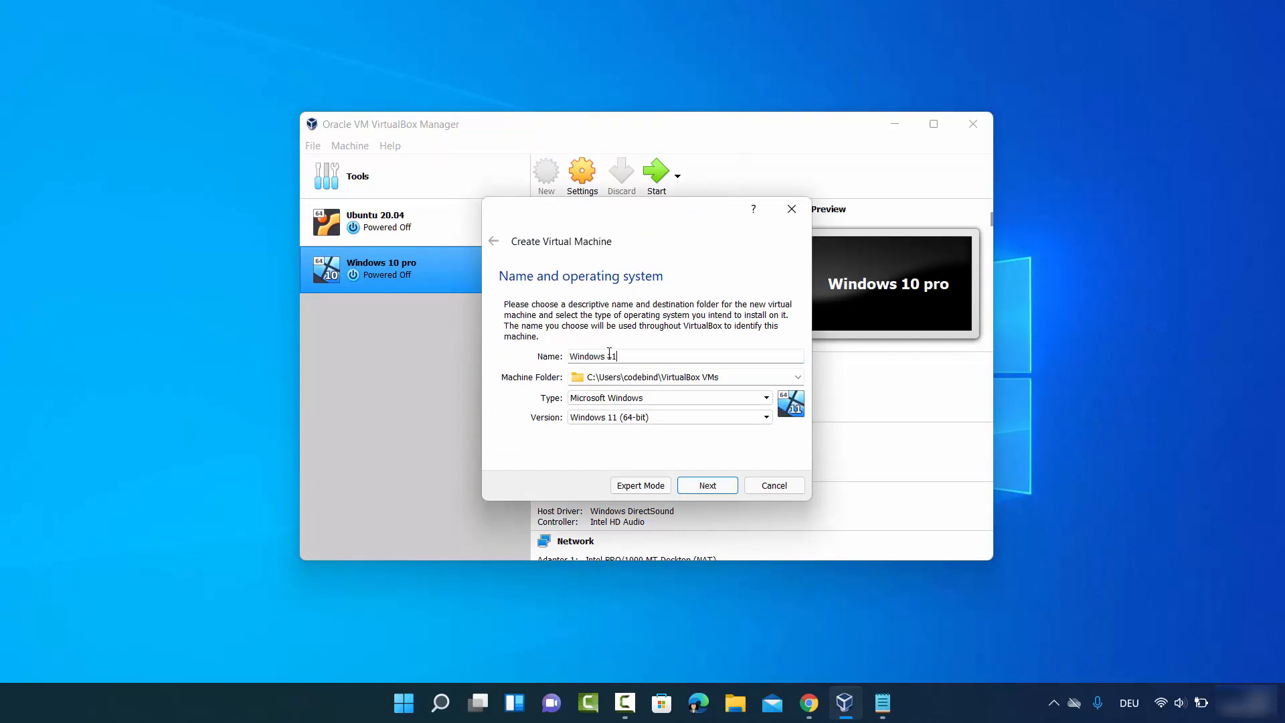
pyautogui.click(592, 418)
pyautogui.click(537, 437)
pyautogui.click(588, 418)
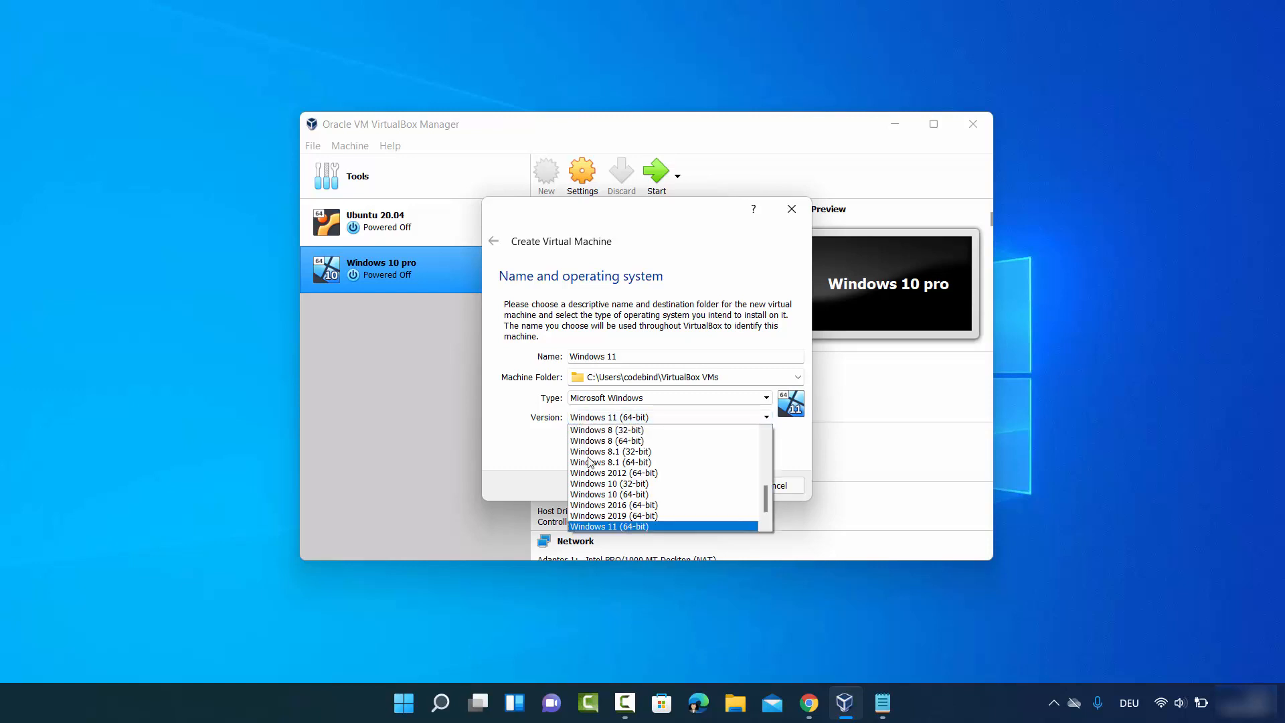
pyautogui.click(611, 526)
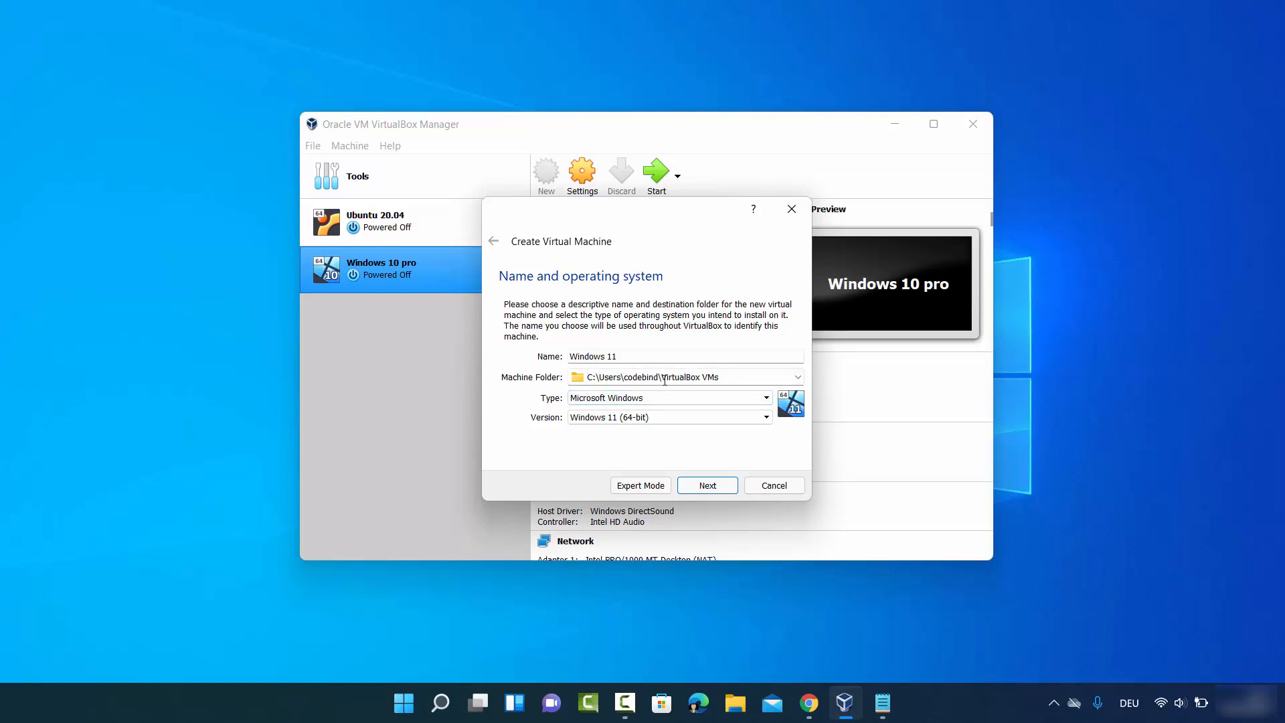
# - Set the machine folder to D:\Windows 11 and continue to the next wizard page
pyautogui.click(798, 376)
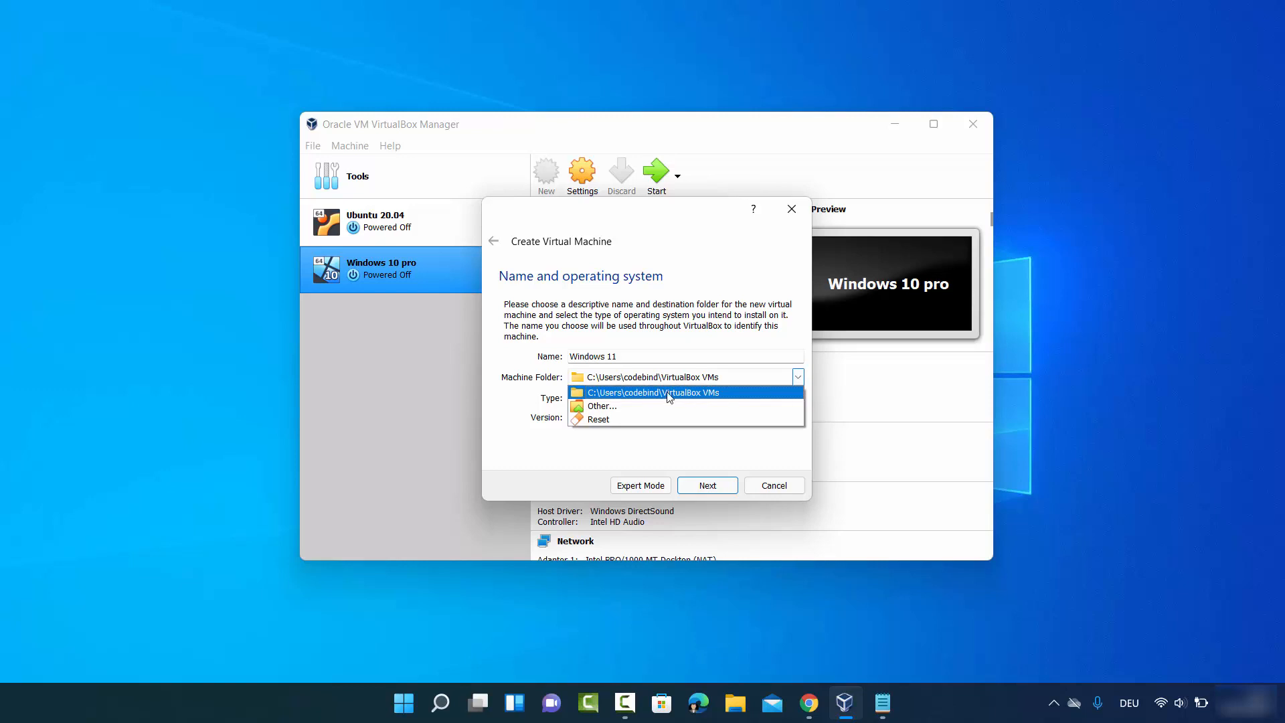
pyautogui.click(618, 406)
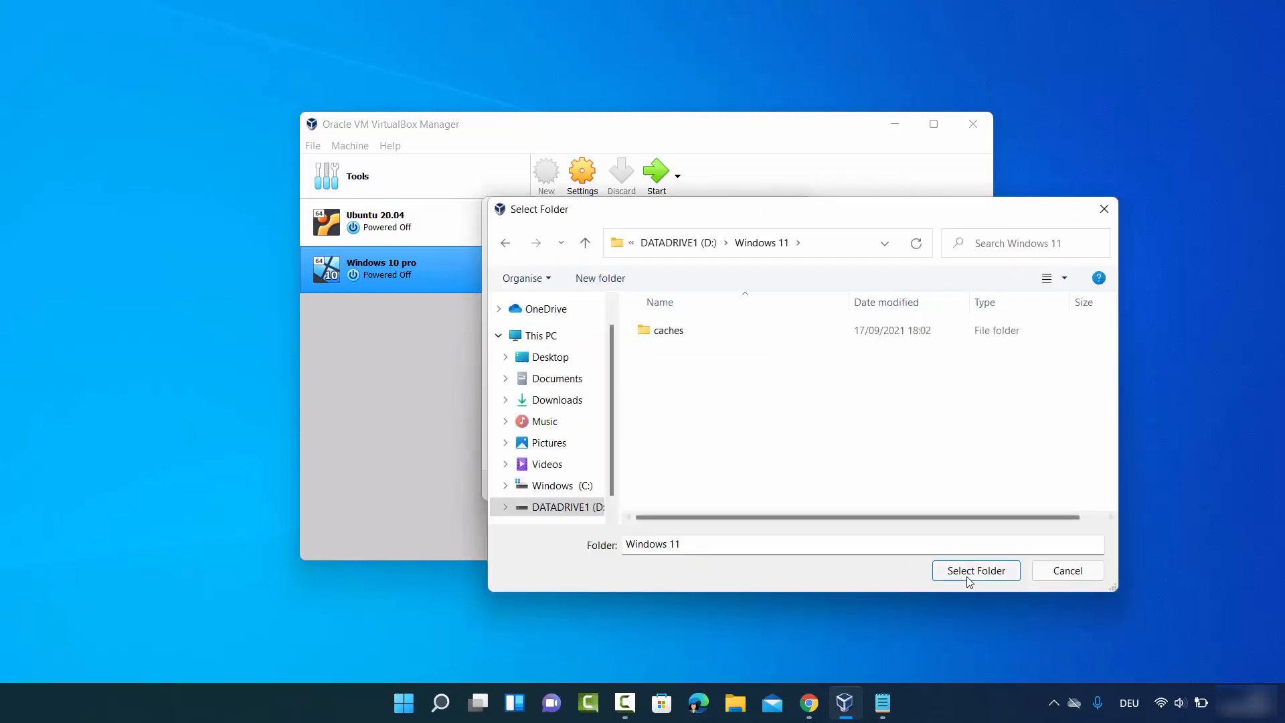
pyautogui.click(977, 576)
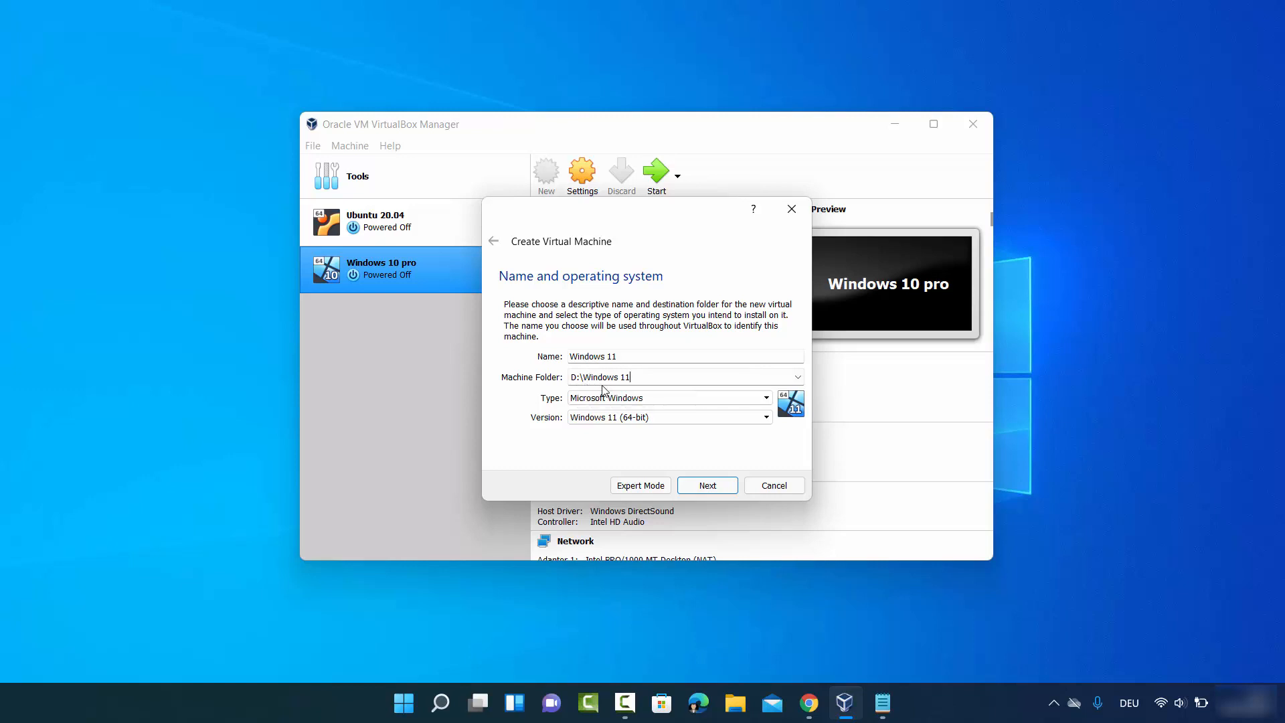
pyautogui.click(693, 482)
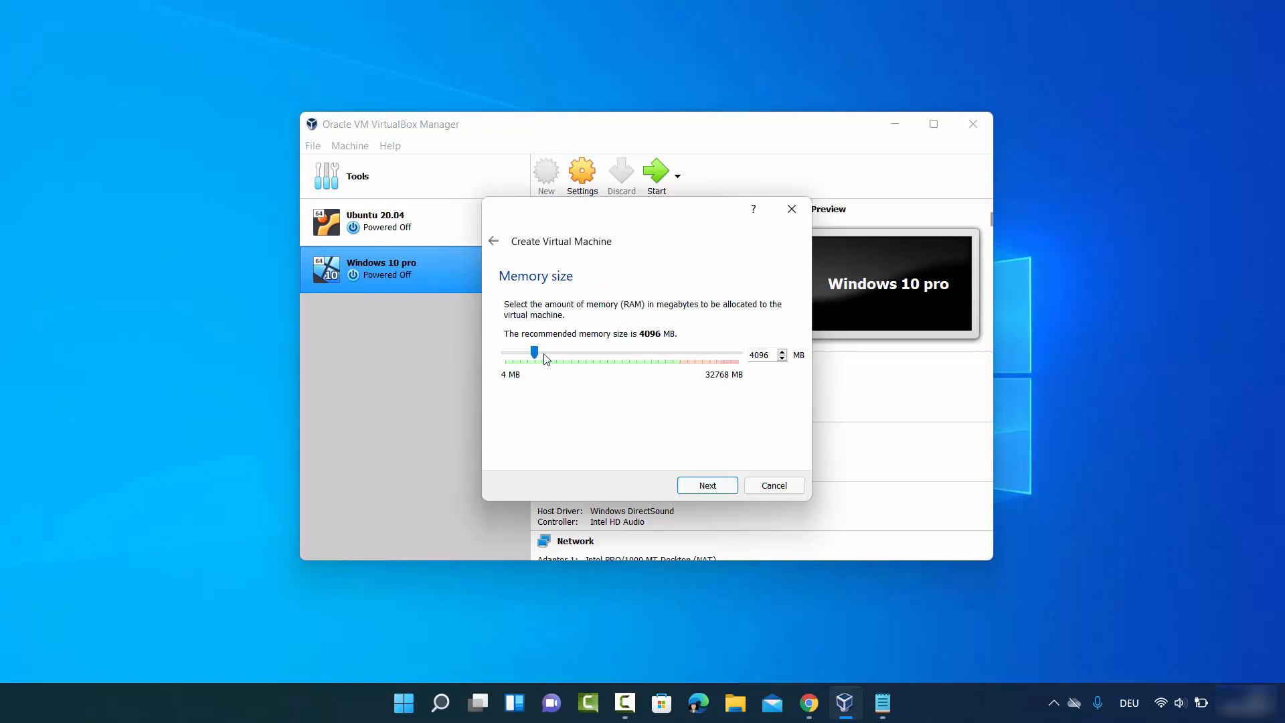
# - Set the virtual machine's memory to 24577 MB and continue to the hard disk page
pyautogui.moveTo(534, 352); pyautogui.dragTo(679, 368)
pyautogui.click(698, 488)
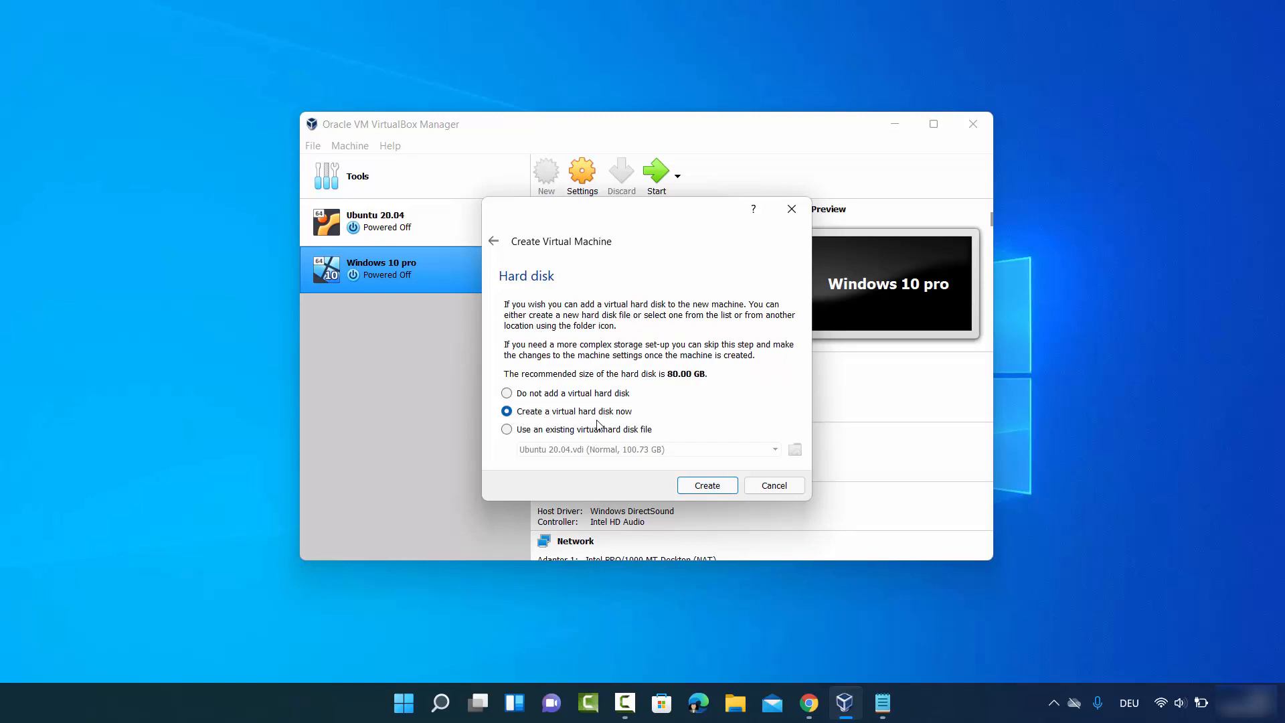
# - Create a new dynamically allocated VDI virtual hard disk of about 100 GB for the machine
pyautogui.click(699, 488)
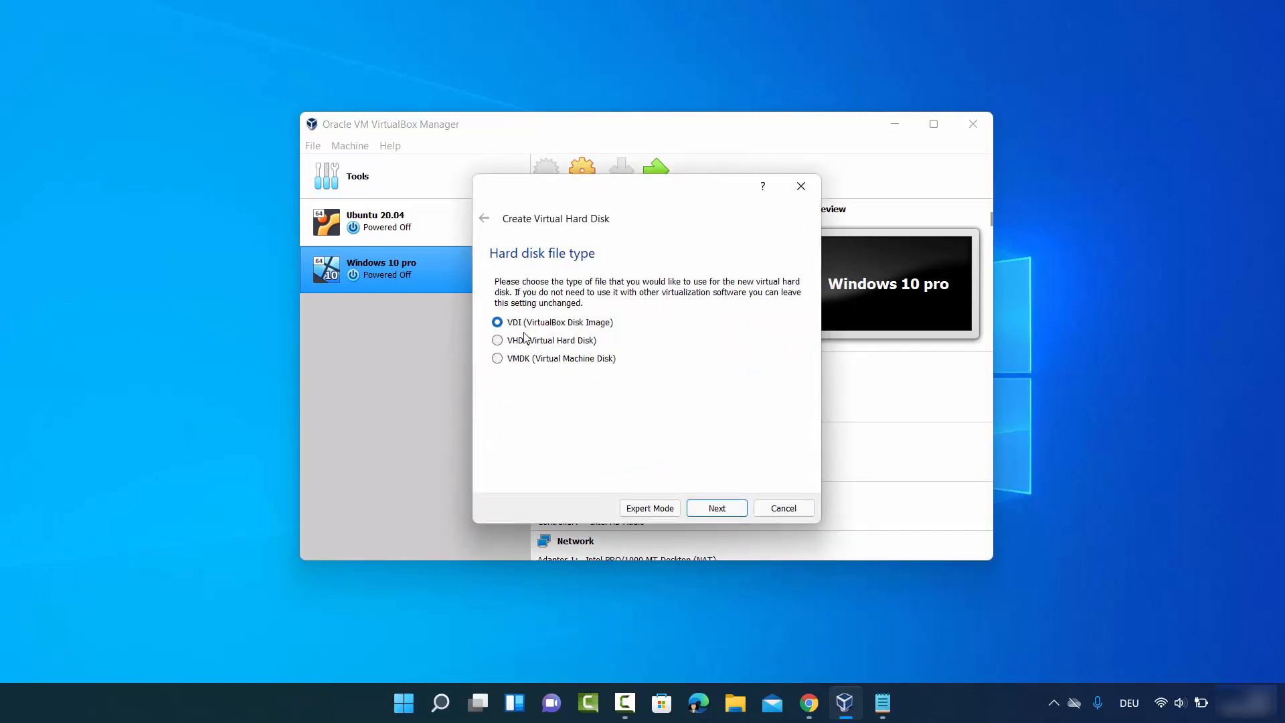
pyautogui.click(715, 515)
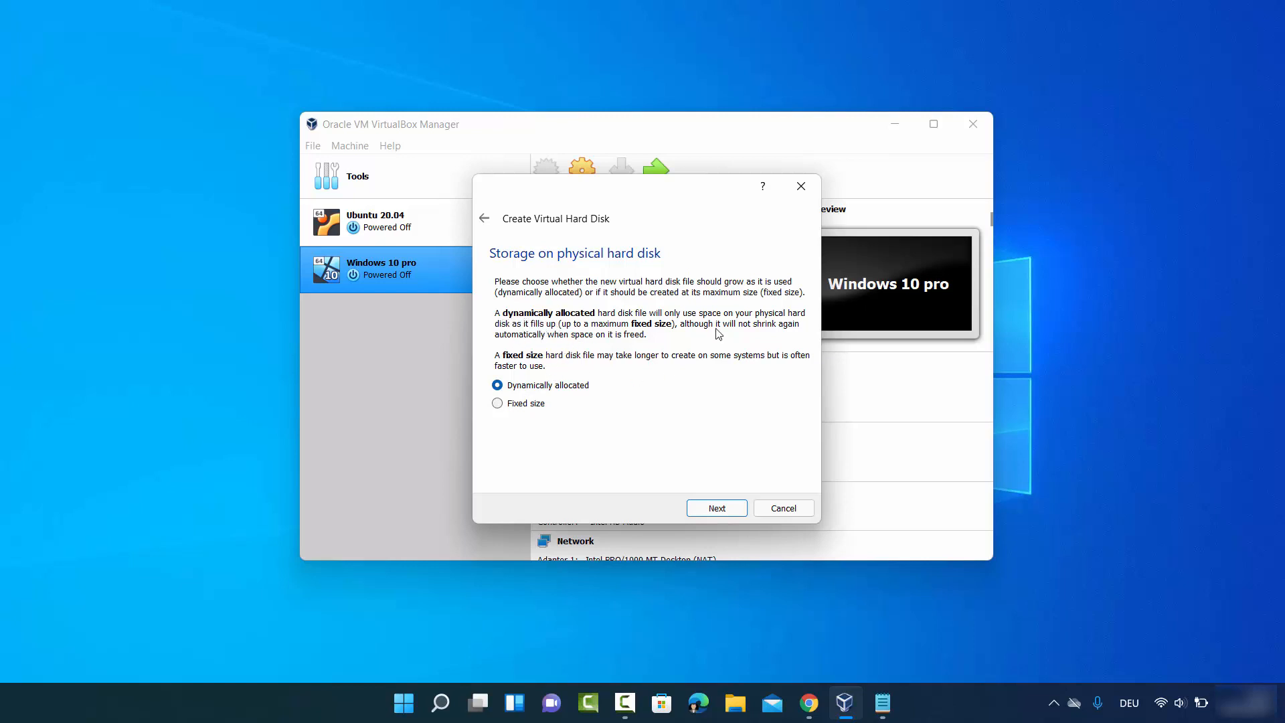
pyautogui.click(708, 512)
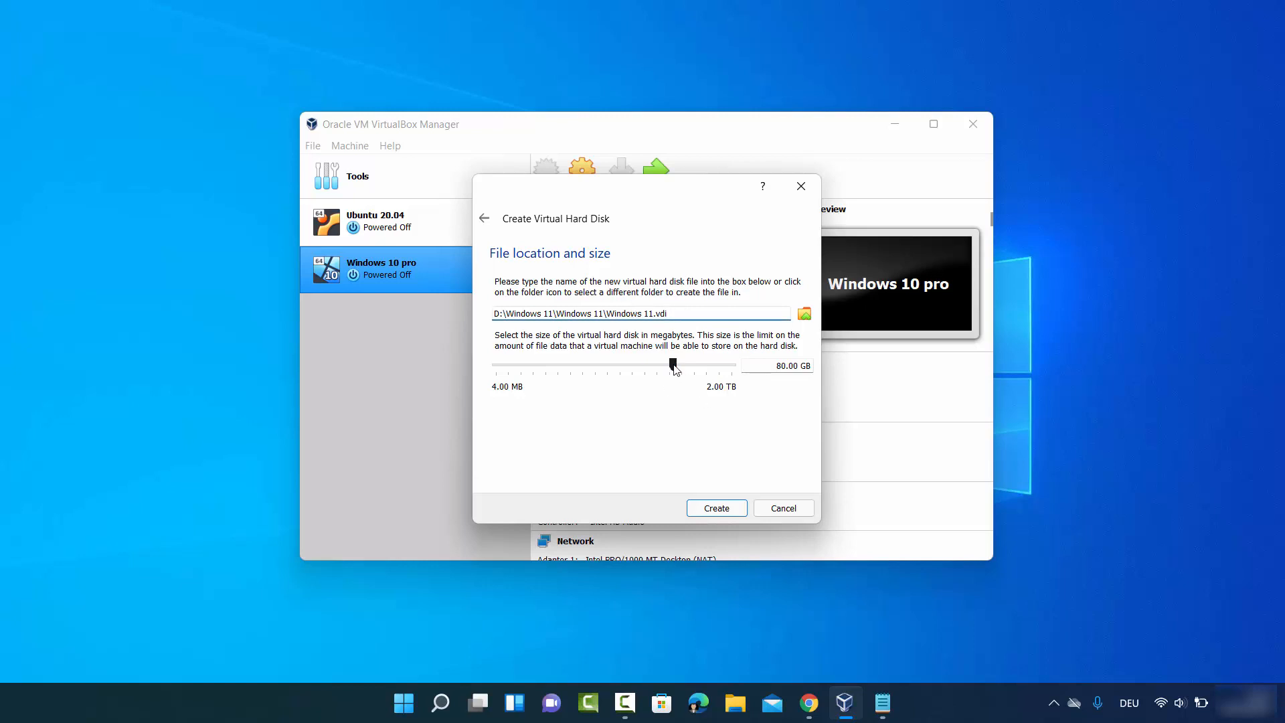
pyautogui.moveTo(674, 365); pyautogui.dragTo(679, 367)
pyautogui.click(701, 509)
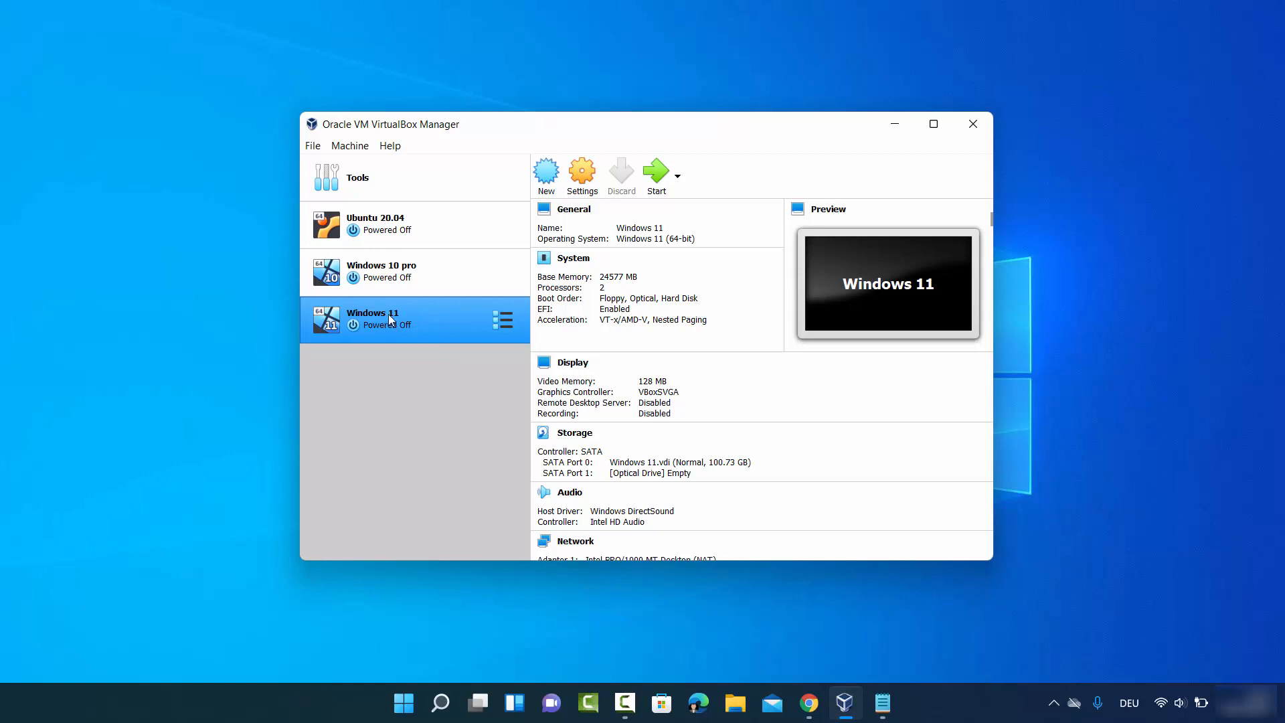
# - Open the Windows 11 machine's settings and set Shared Clipboard and Drag'n'Drop to Bidirectional
pyautogui.click(580, 192)
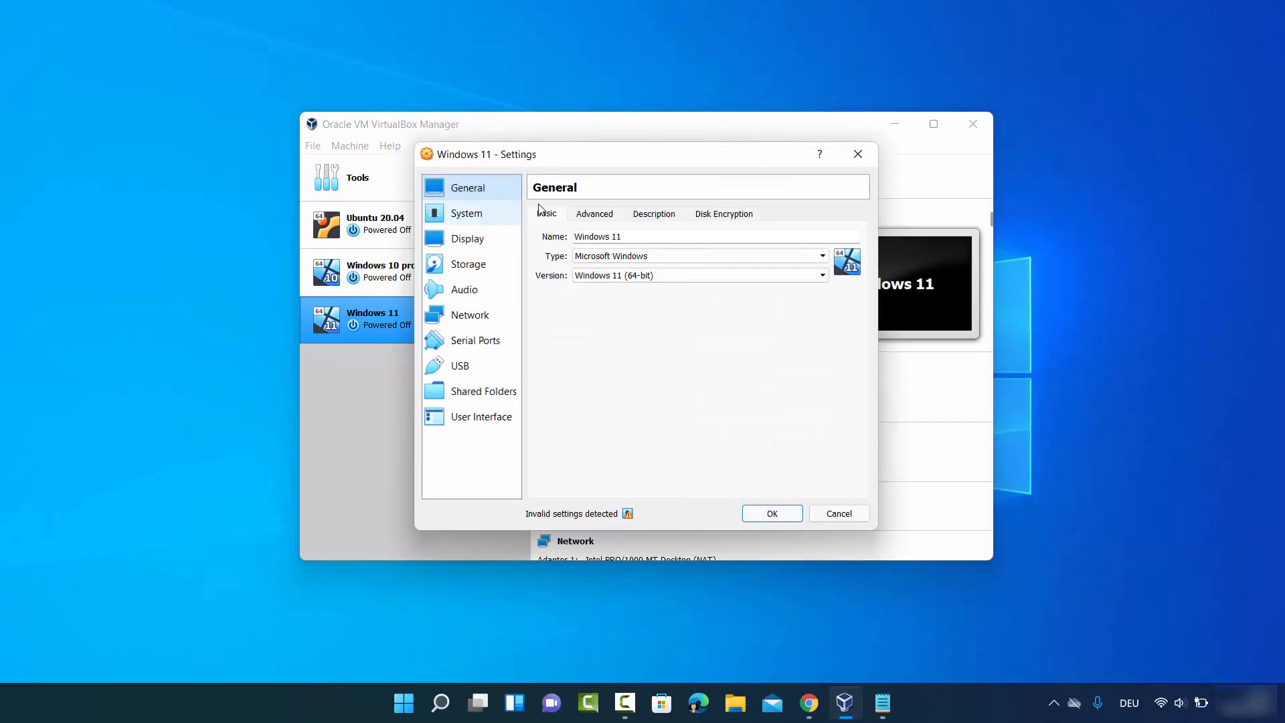
pyautogui.click(595, 215)
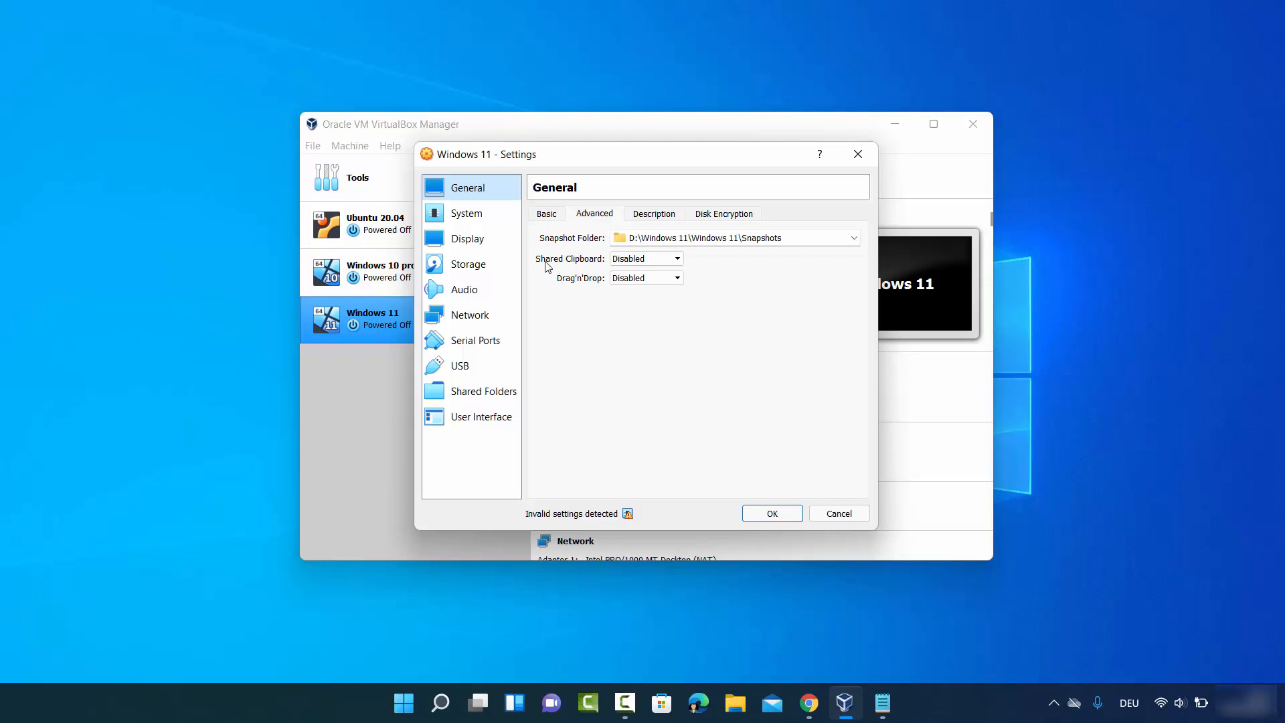
pyautogui.click(637, 258)
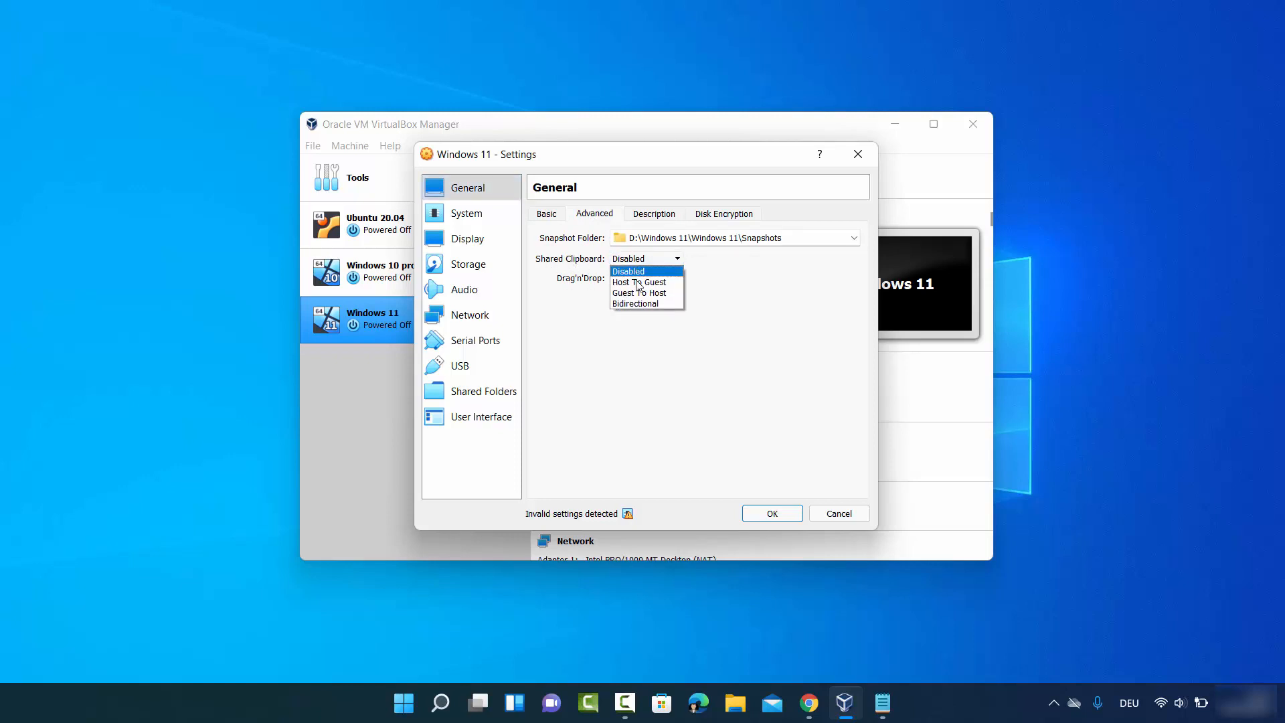
pyautogui.click(636, 303)
pyautogui.click(643, 277)
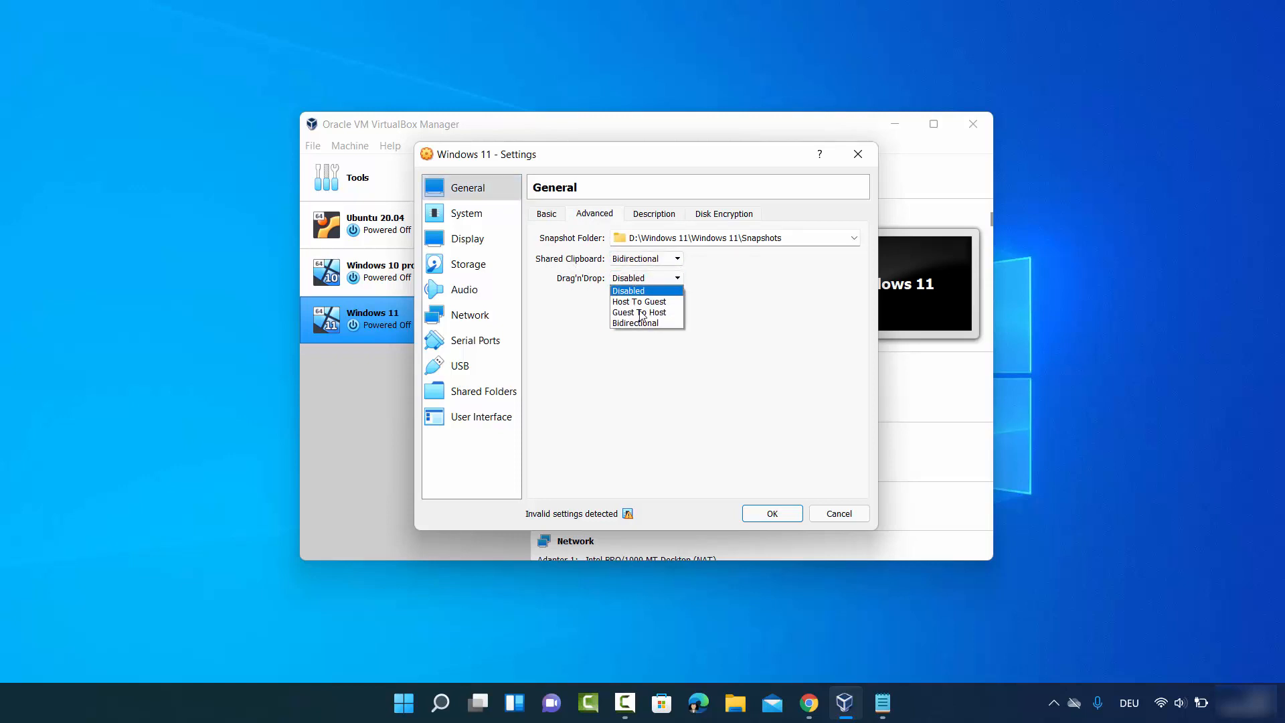
pyautogui.click(641, 323)
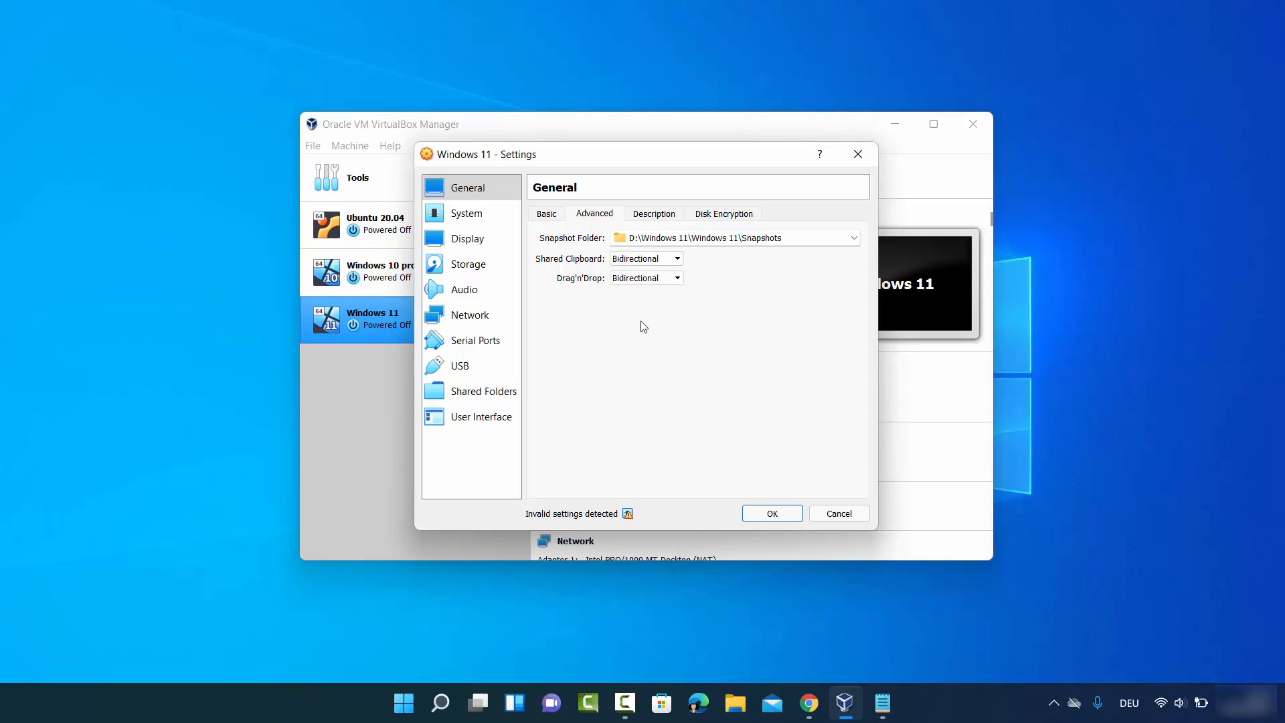
pyautogui.click(662, 216)
pyautogui.click(715, 214)
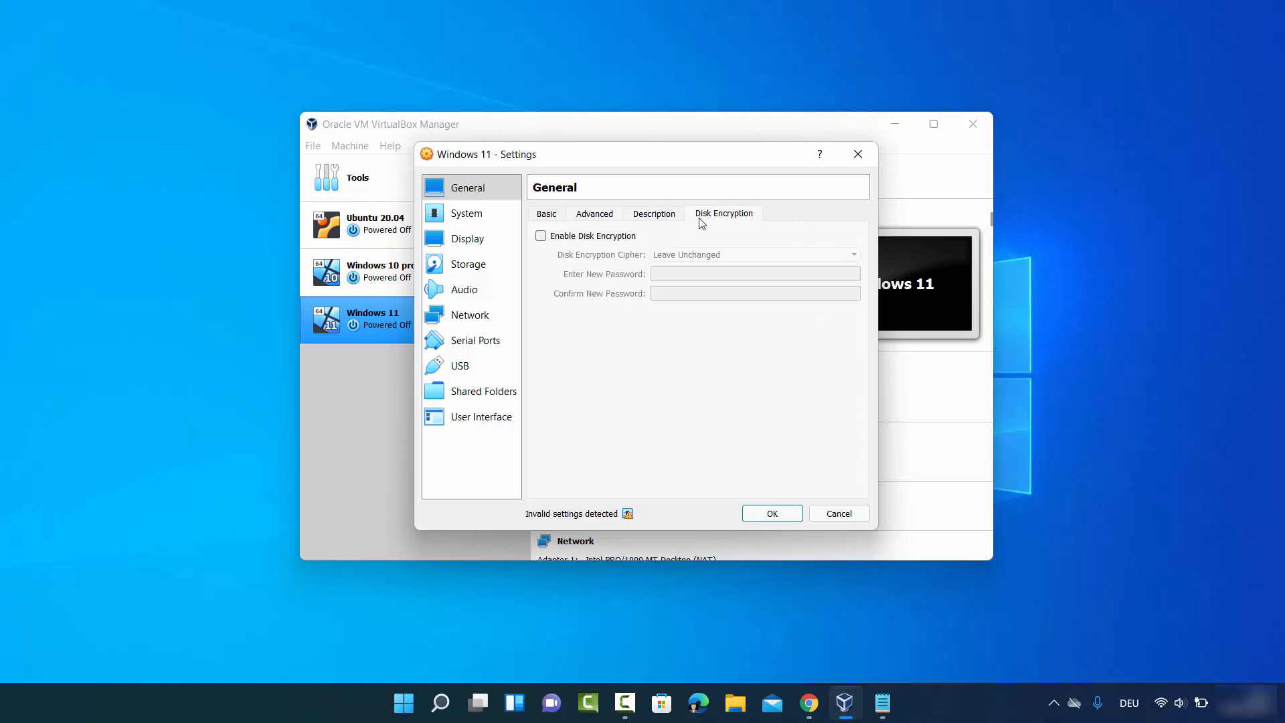
# - Raise the machine's processor count to 4 in the system settings
pyautogui.click(467, 225)
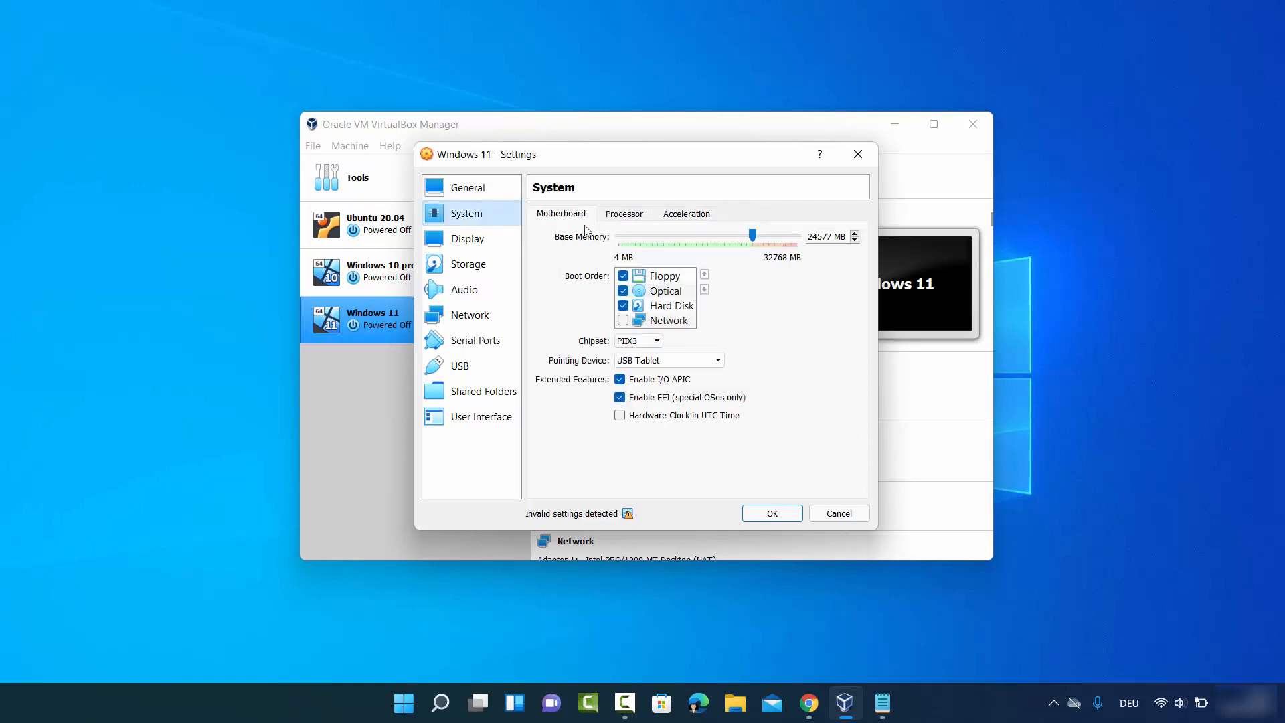
pyautogui.click(613, 219)
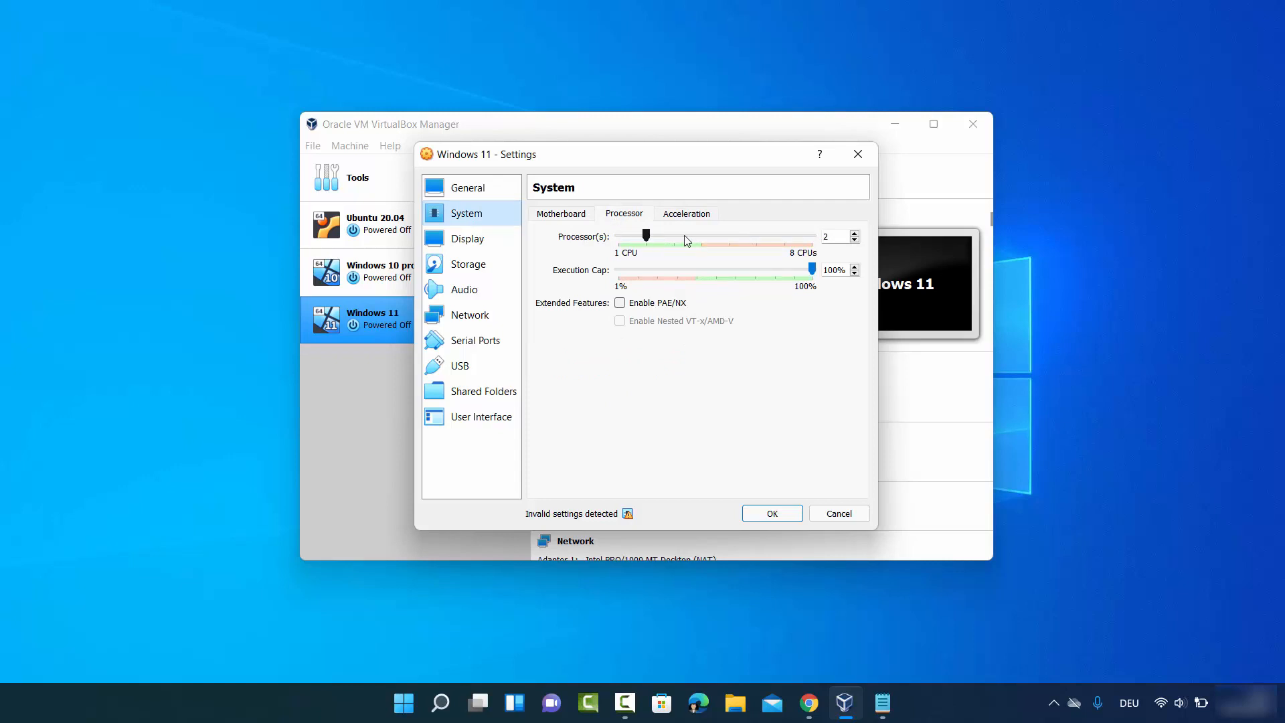
pyautogui.click(855, 234)
pyautogui.click(854, 233)
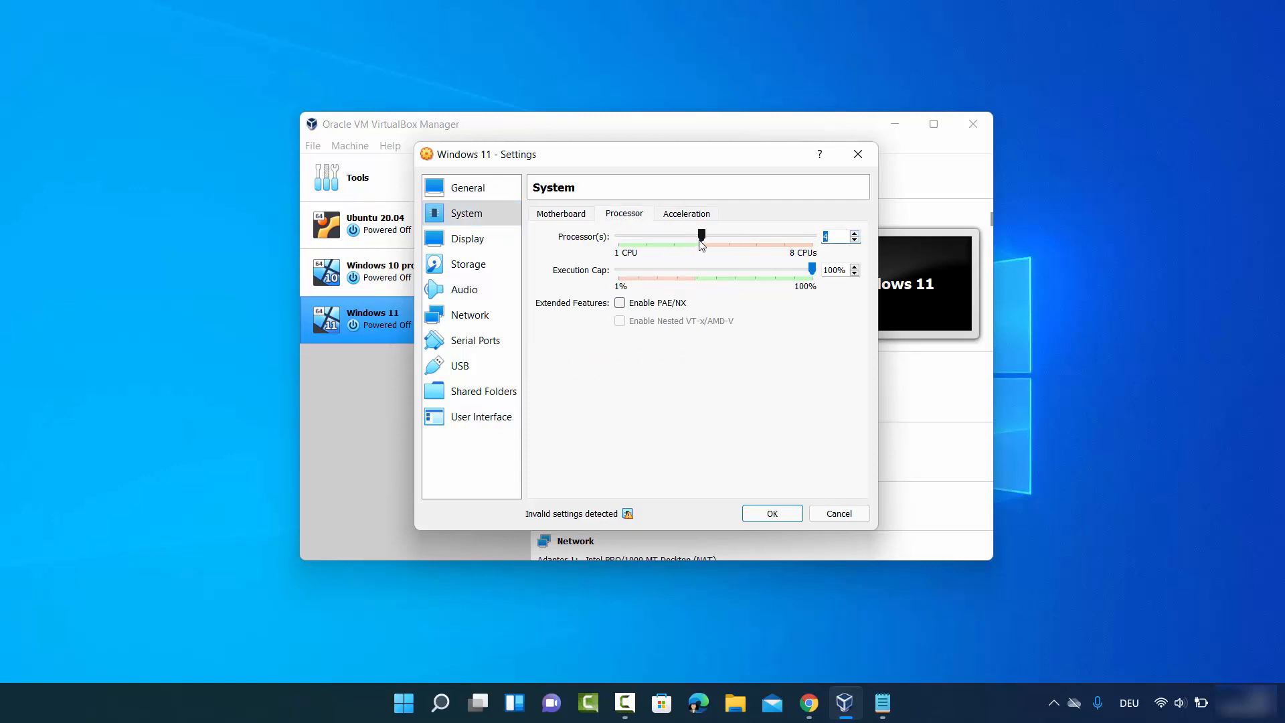
# - Set the display's graphics controller to VBoxSVGA
pyautogui.click(493, 252)
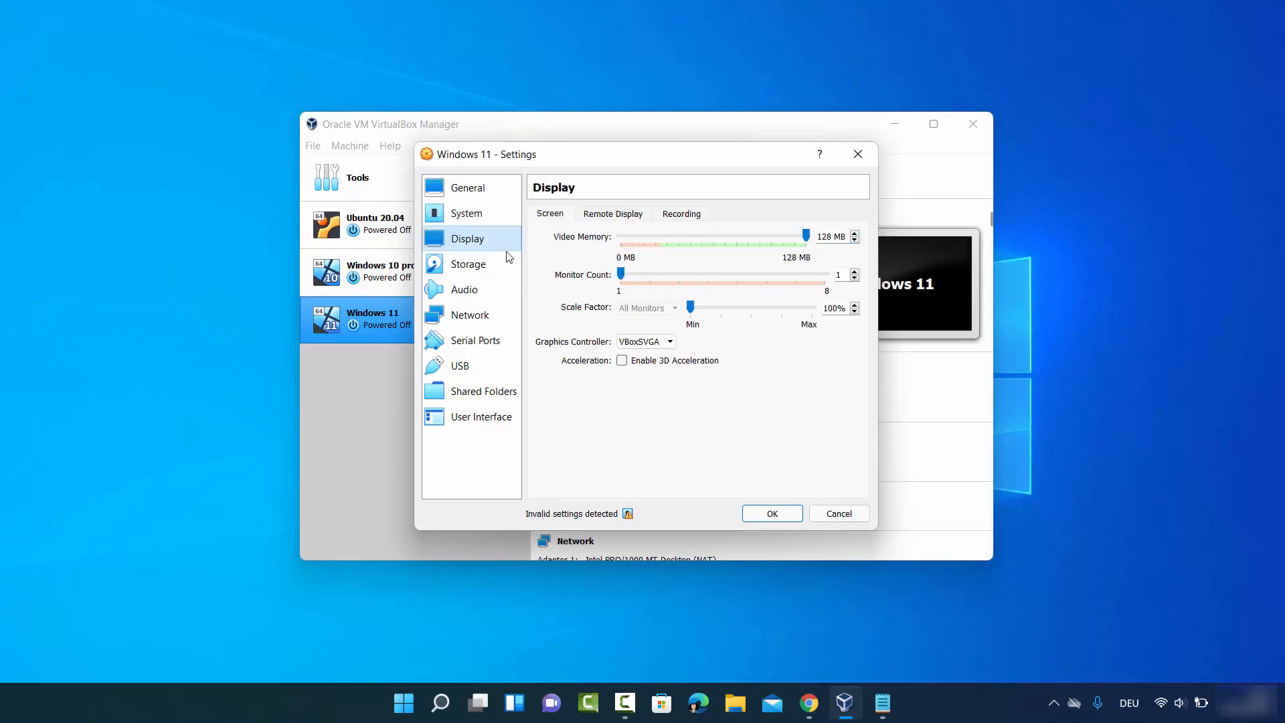
pyautogui.click(640, 343)
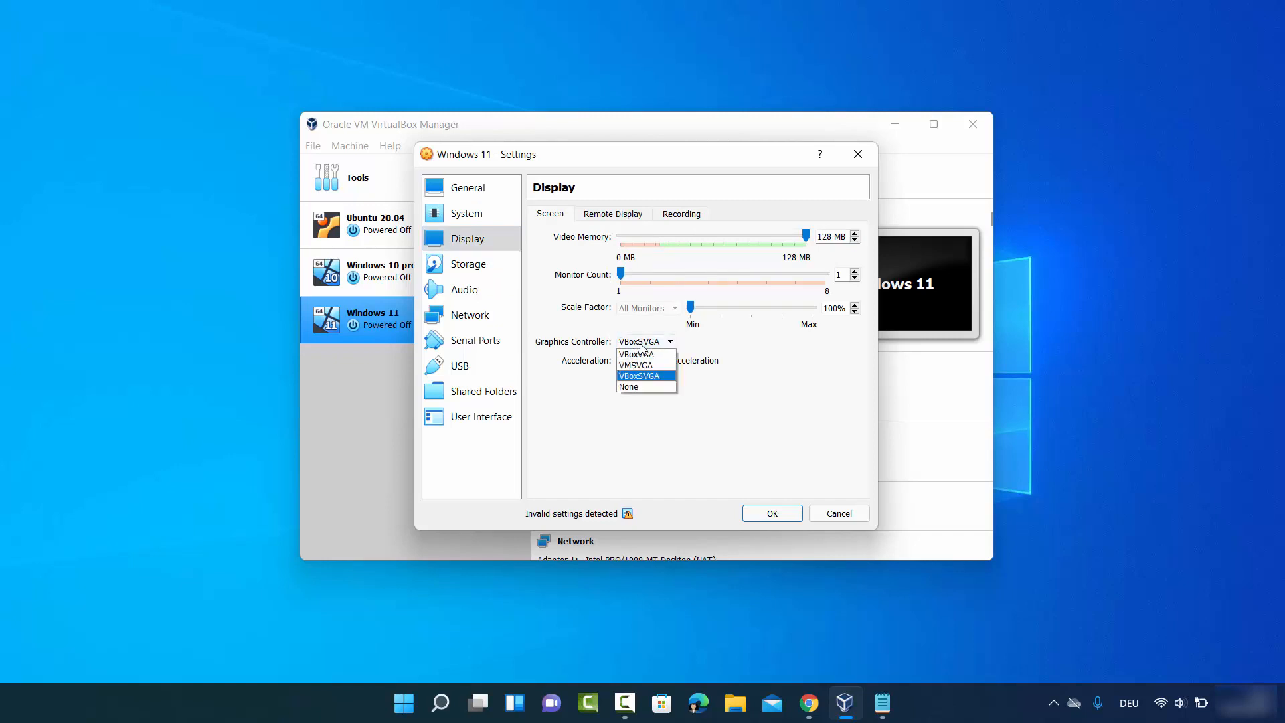
pyautogui.click(636, 377)
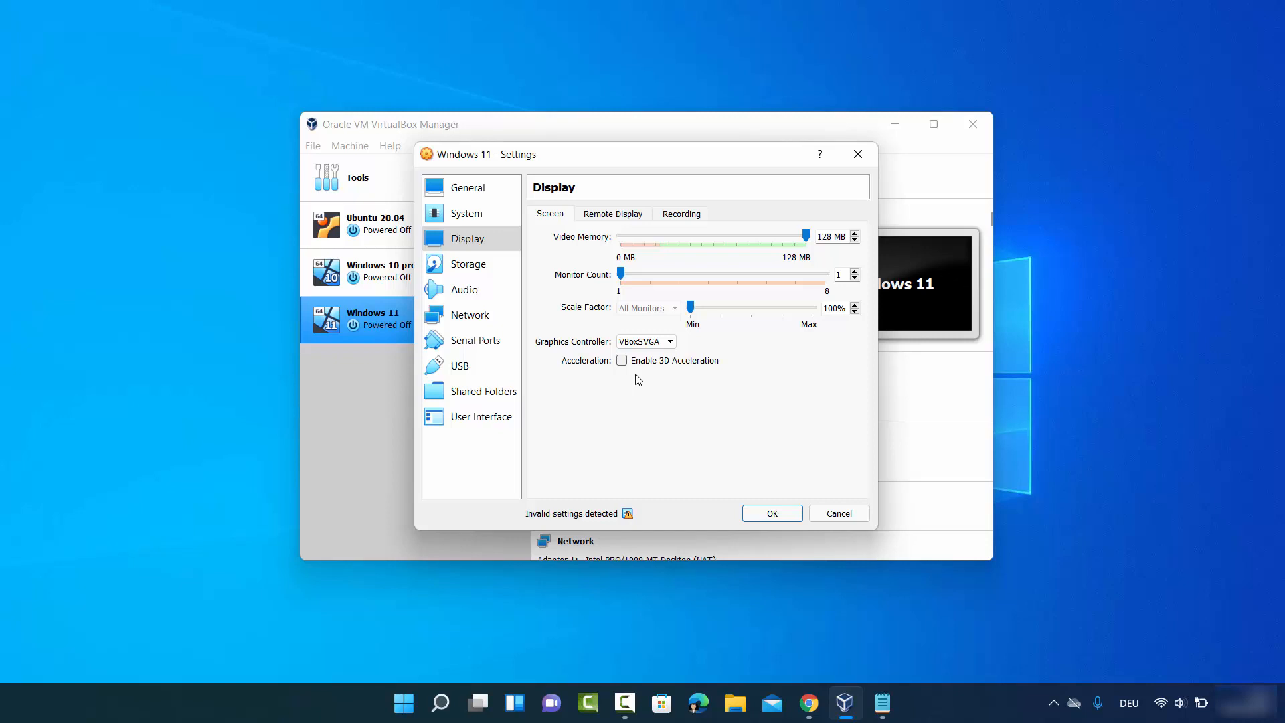
# - Mark the empty optical drive as Live CD/DVD, attach Win11_English_x64.iso to it, and save the settings
pyautogui.click(471, 266)
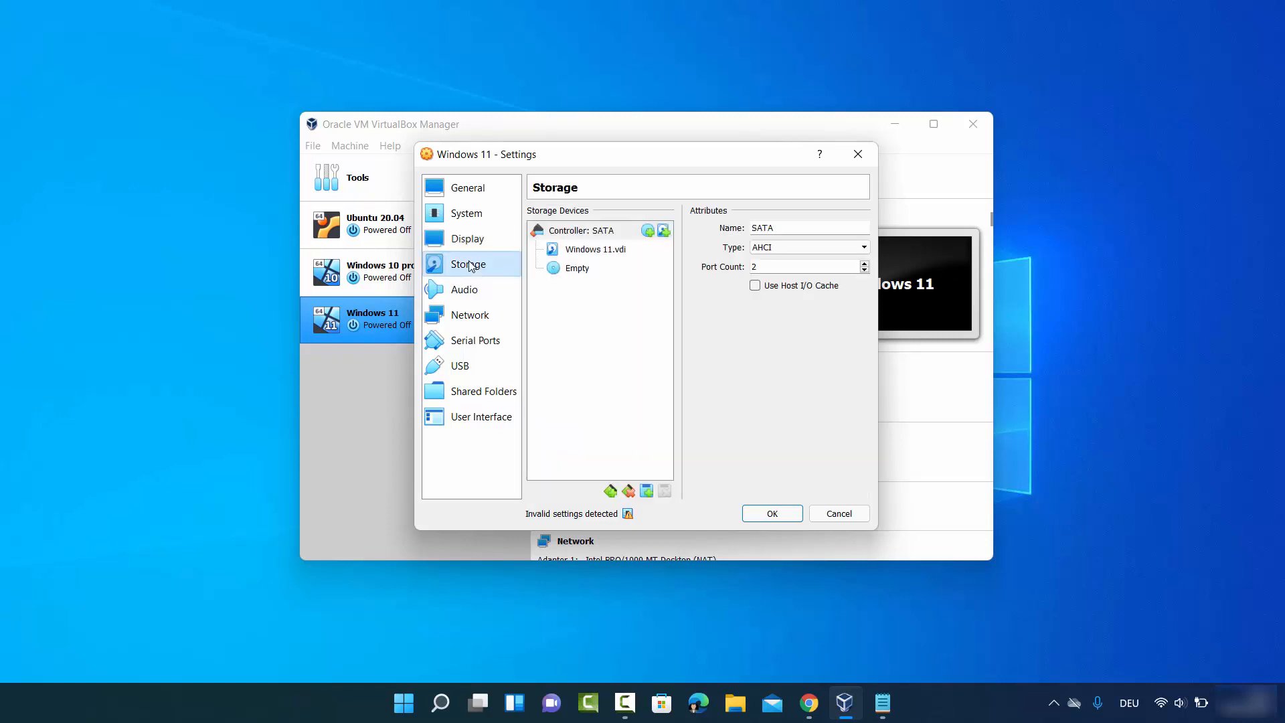
pyautogui.click(576, 274)
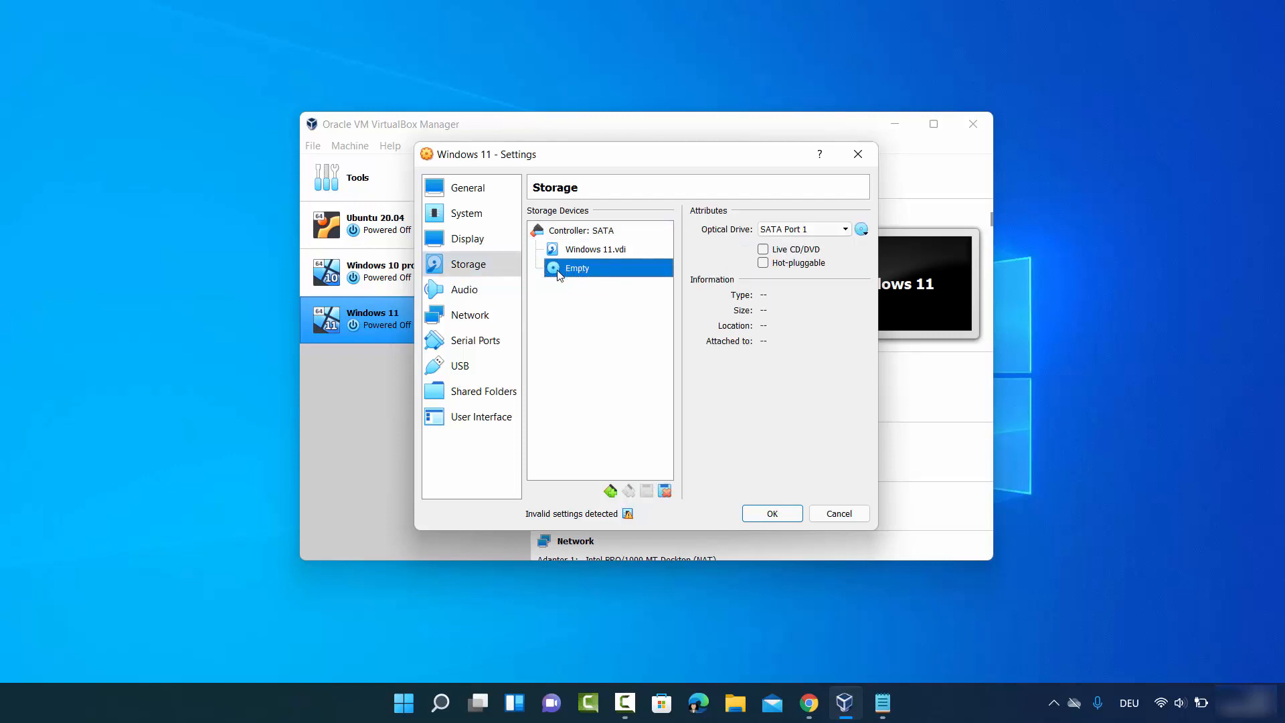
pyautogui.click(763, 250)
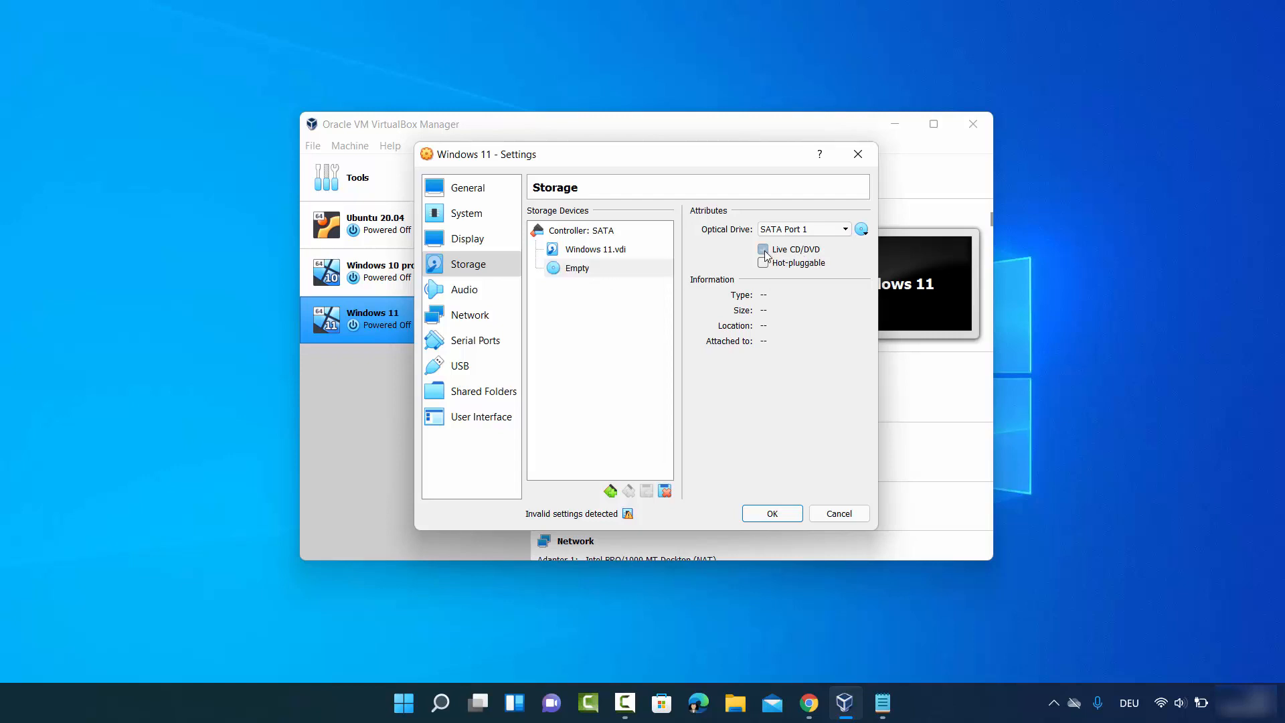
pyautogui.click(860, 234)
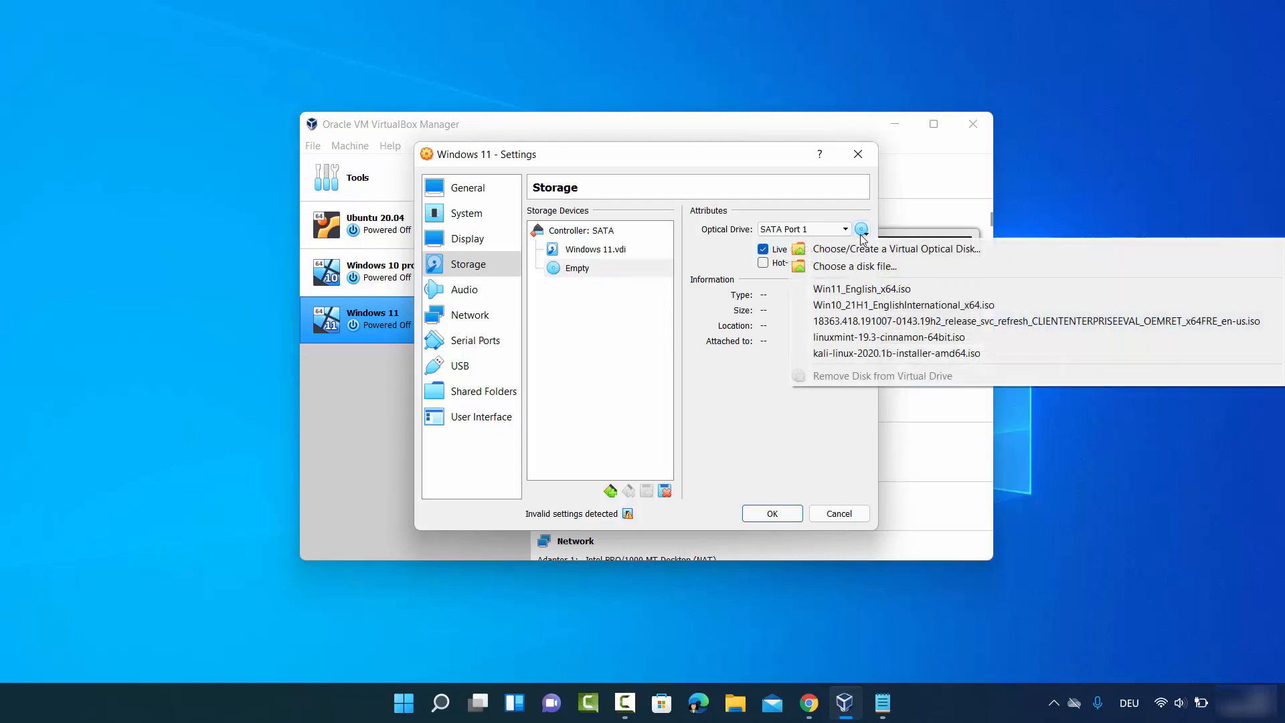
pyautogui.click(835, 267)
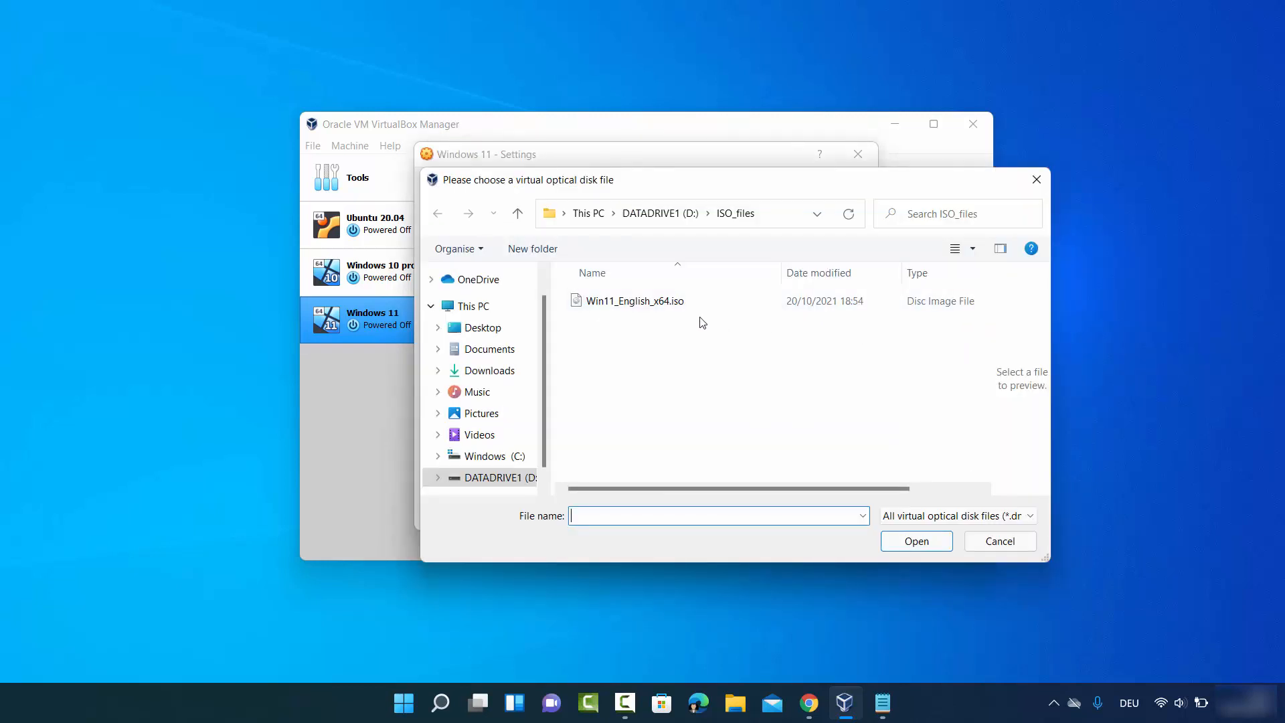
pyautogui.click(622, 307)
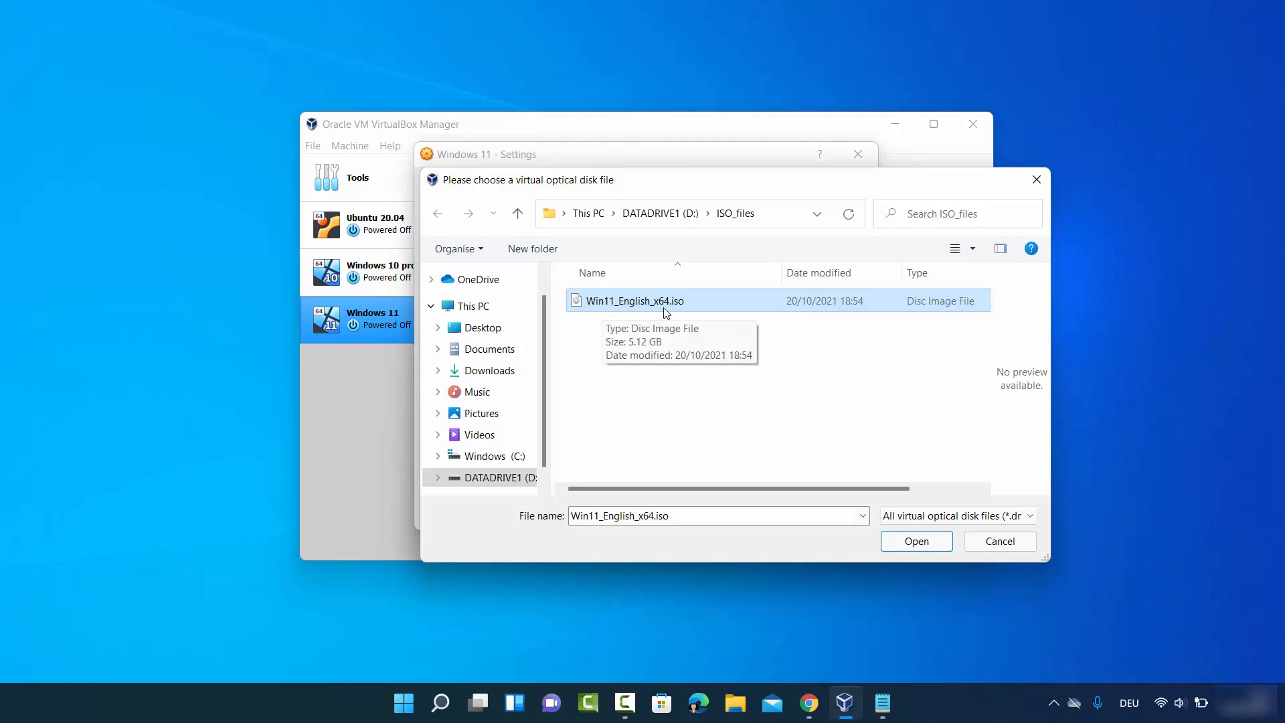
pyautogui.click(934, 545)
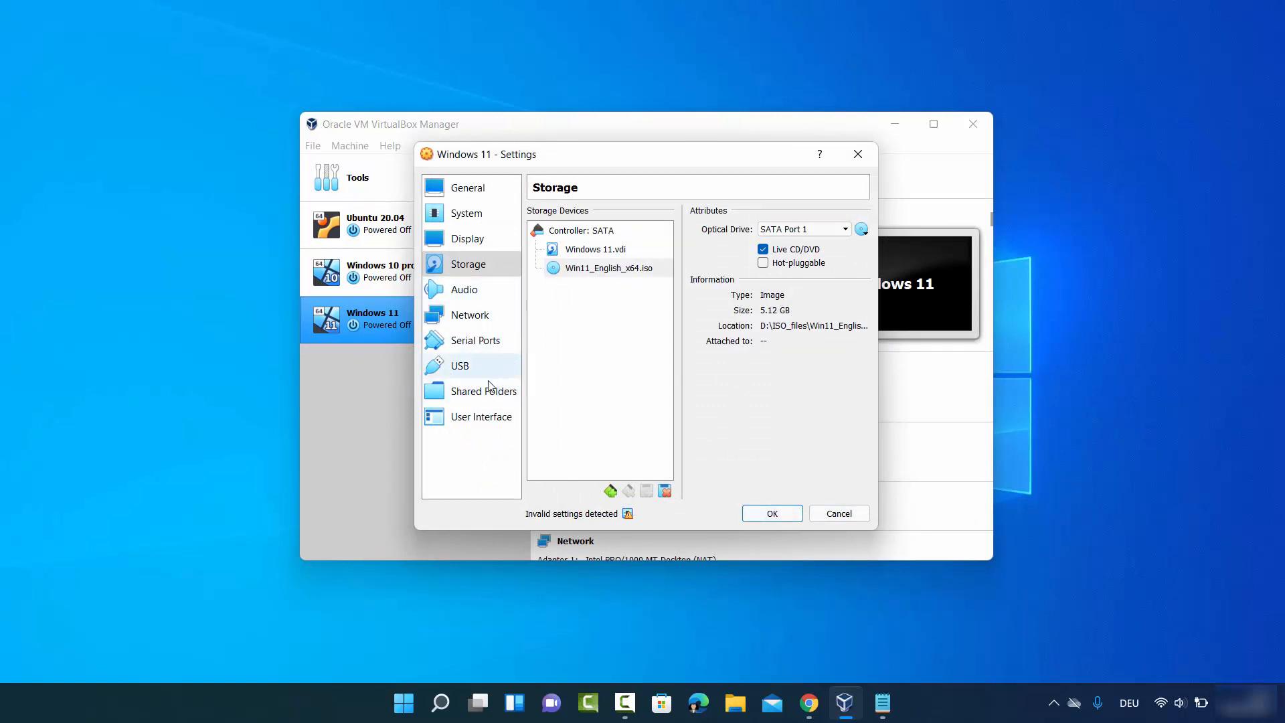
pyautogui.click(756, 511)
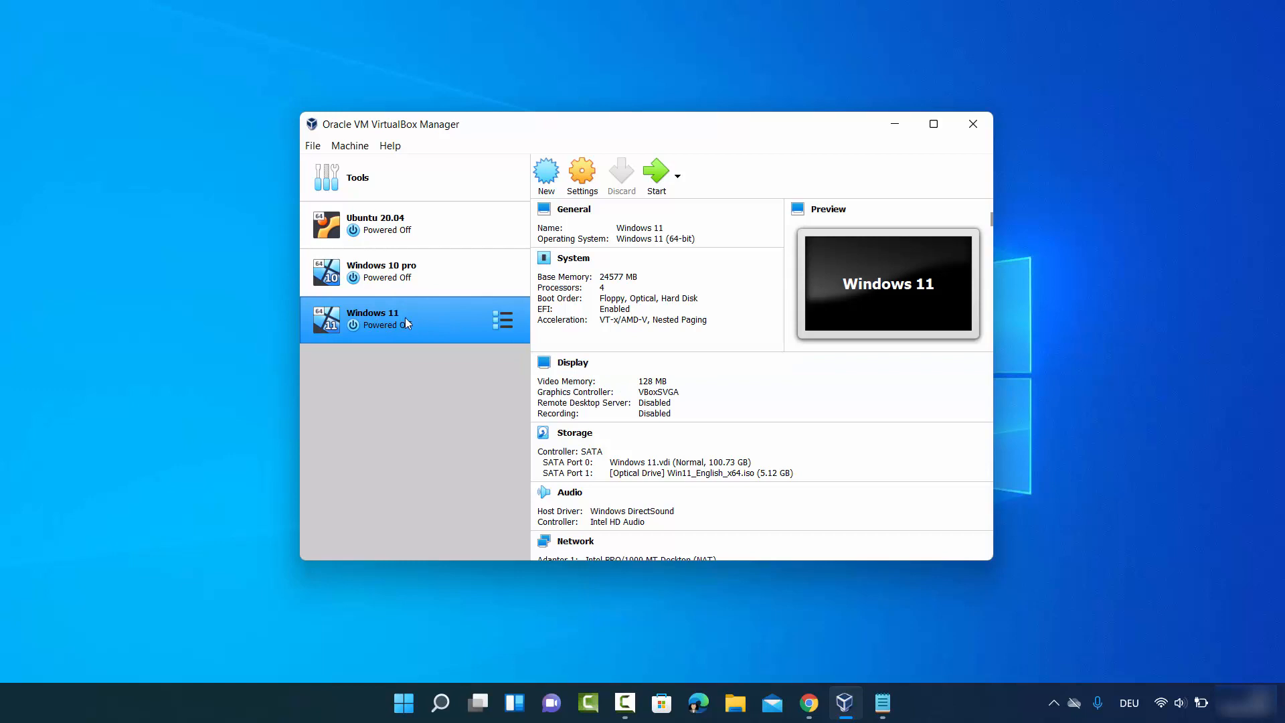
# - Start the Windows 11 virtual machine and choose Install now with the default setup language settings
pyautogui.click(652, 174)
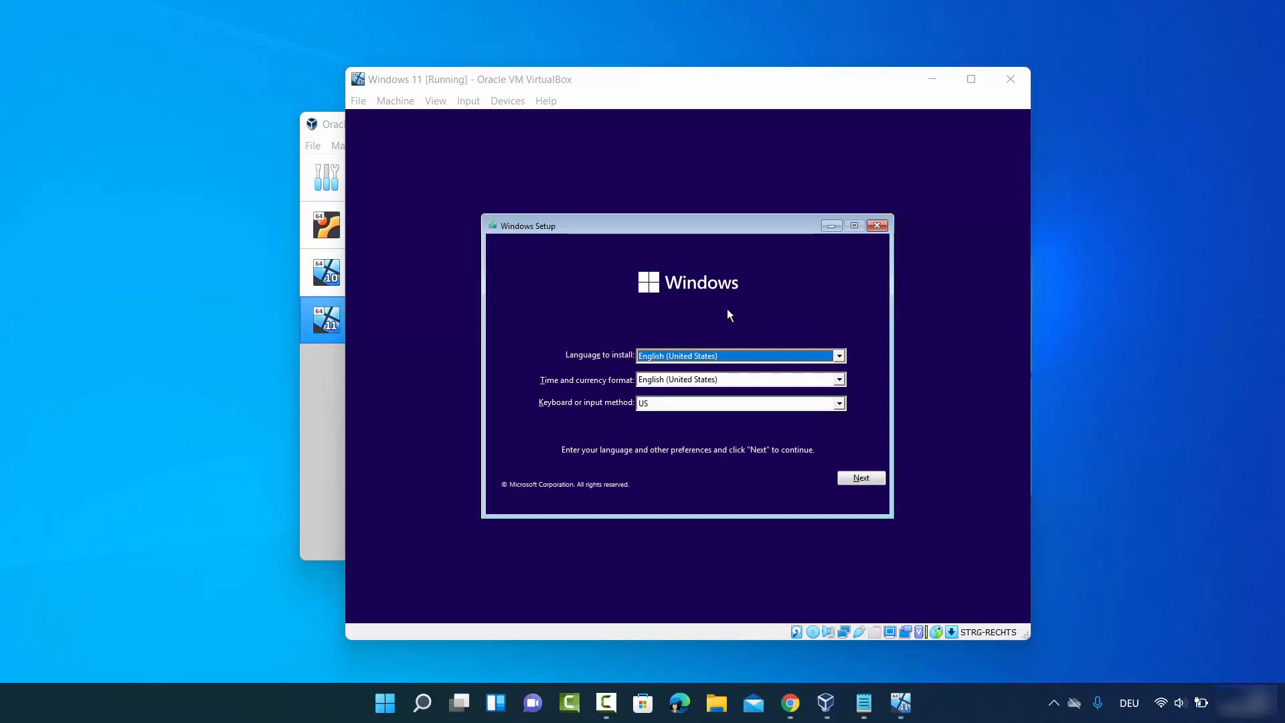
pyautogui.click(850, 479)
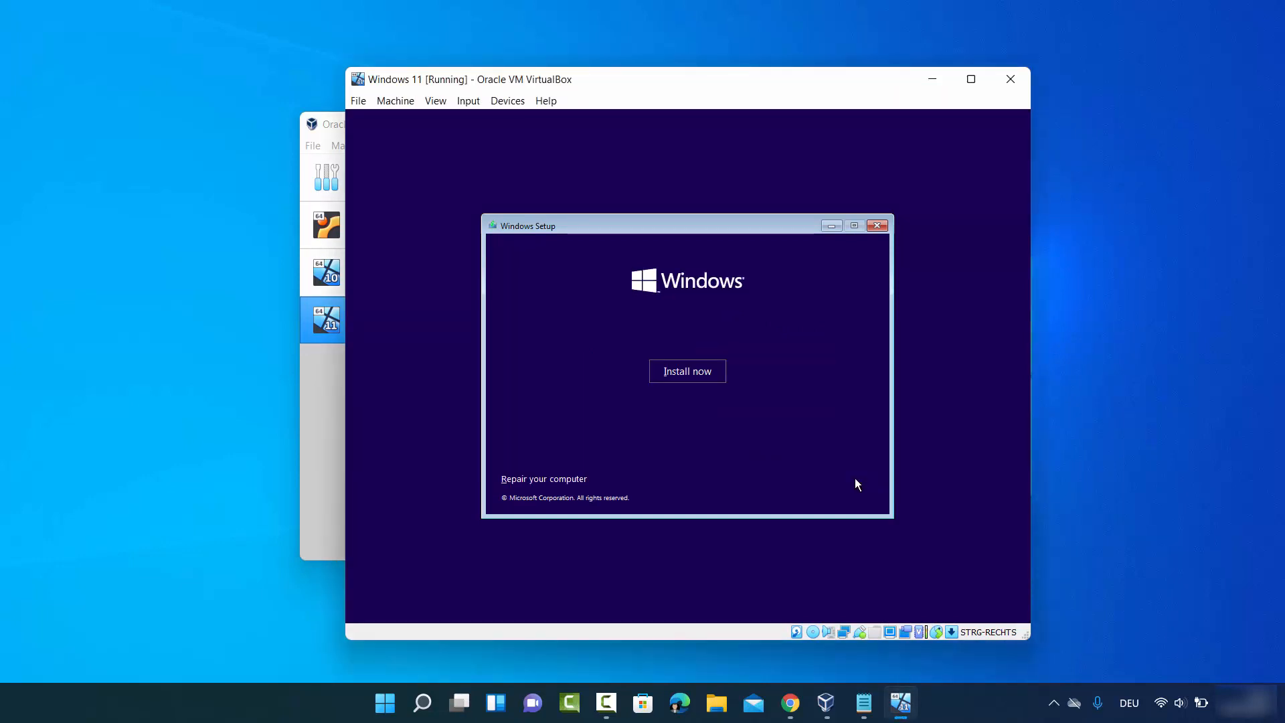
pyautogui.click(699, 373)
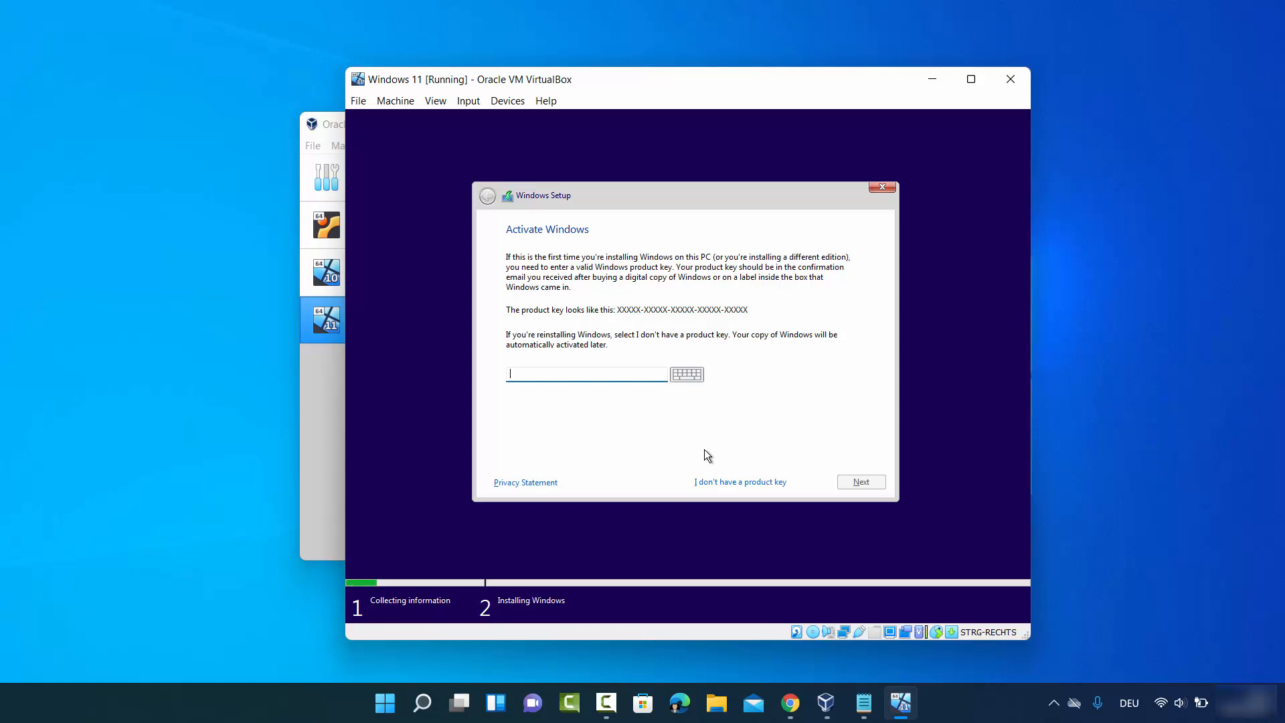
# - Skip the product key and select Windows 11 Pro as the edition to install
pyautogui.click(719, 482)
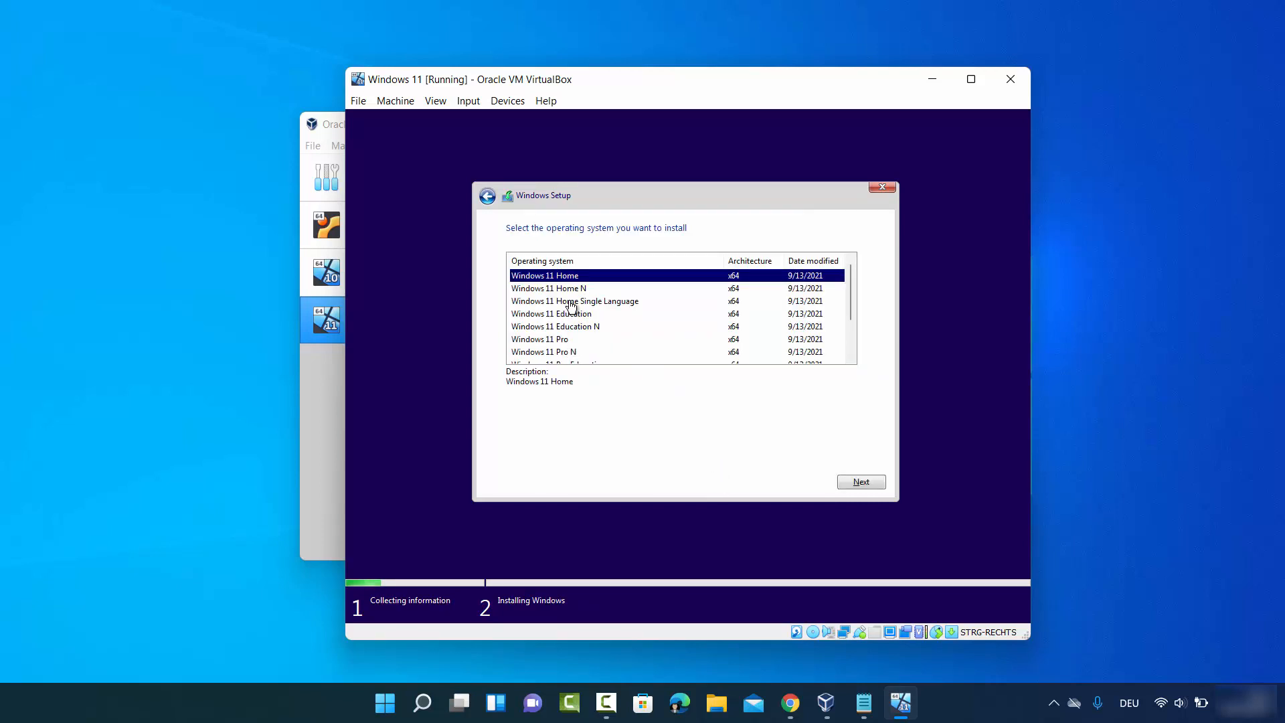
pyautogui.click(560, 340)
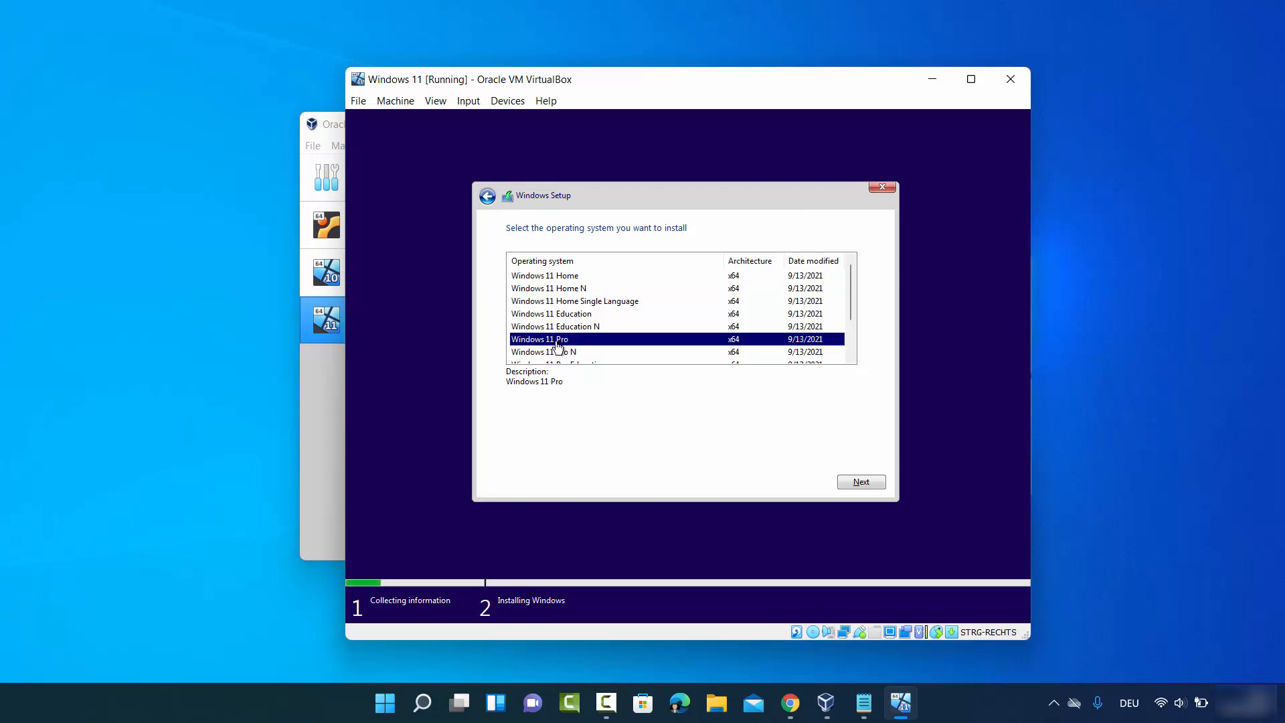
pyautogui.click(850, 487)
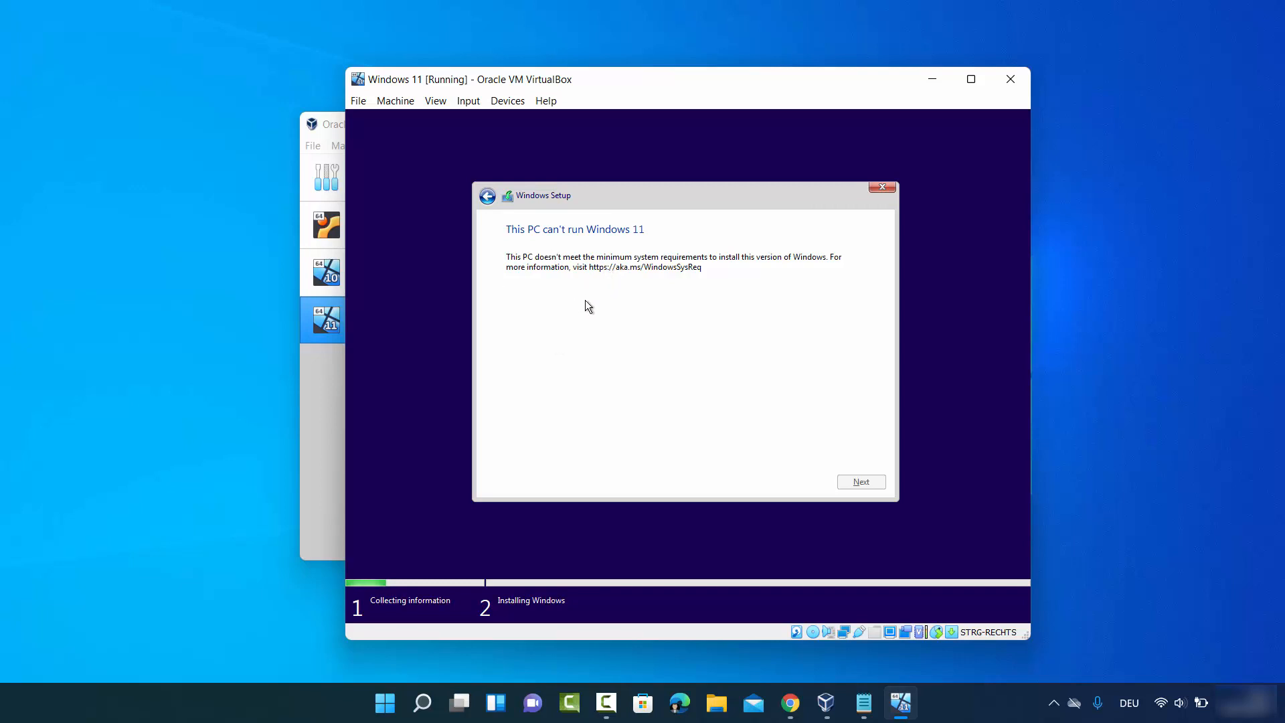
# - Quit Windows Setup and power off the virtual machine
pyautogui.click(886, 191)
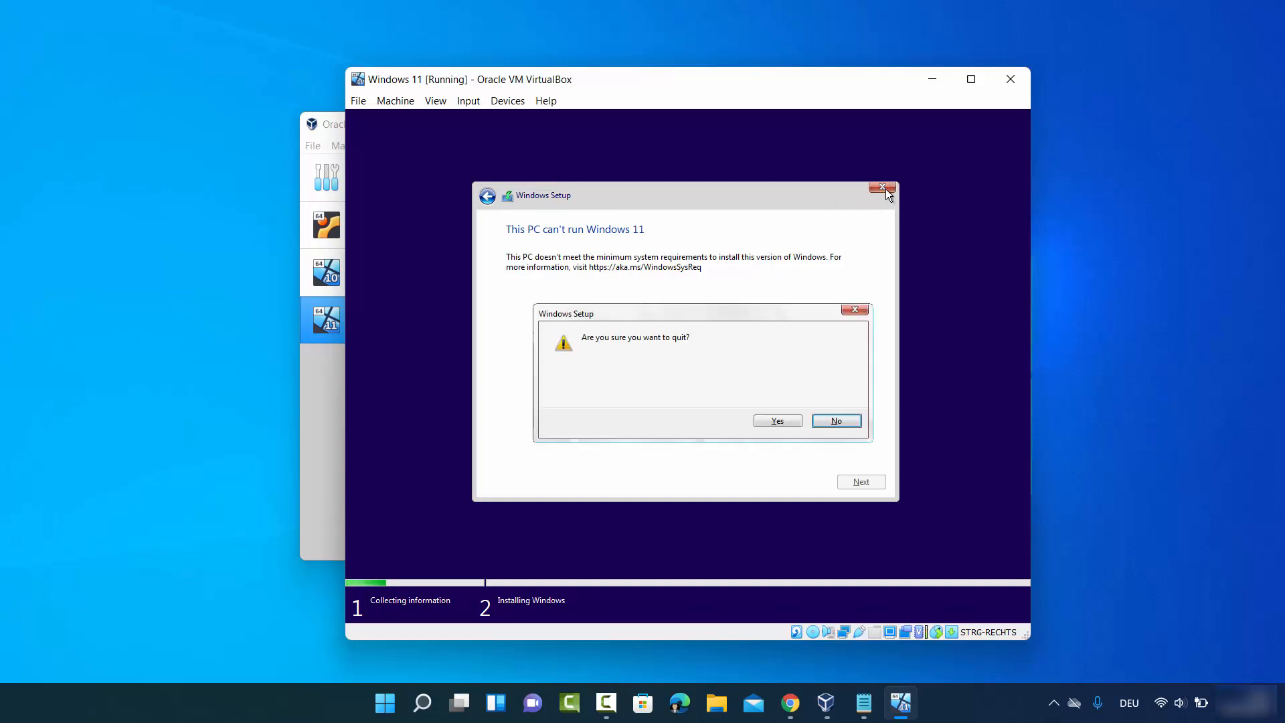
pyautogui.click(763, 421)
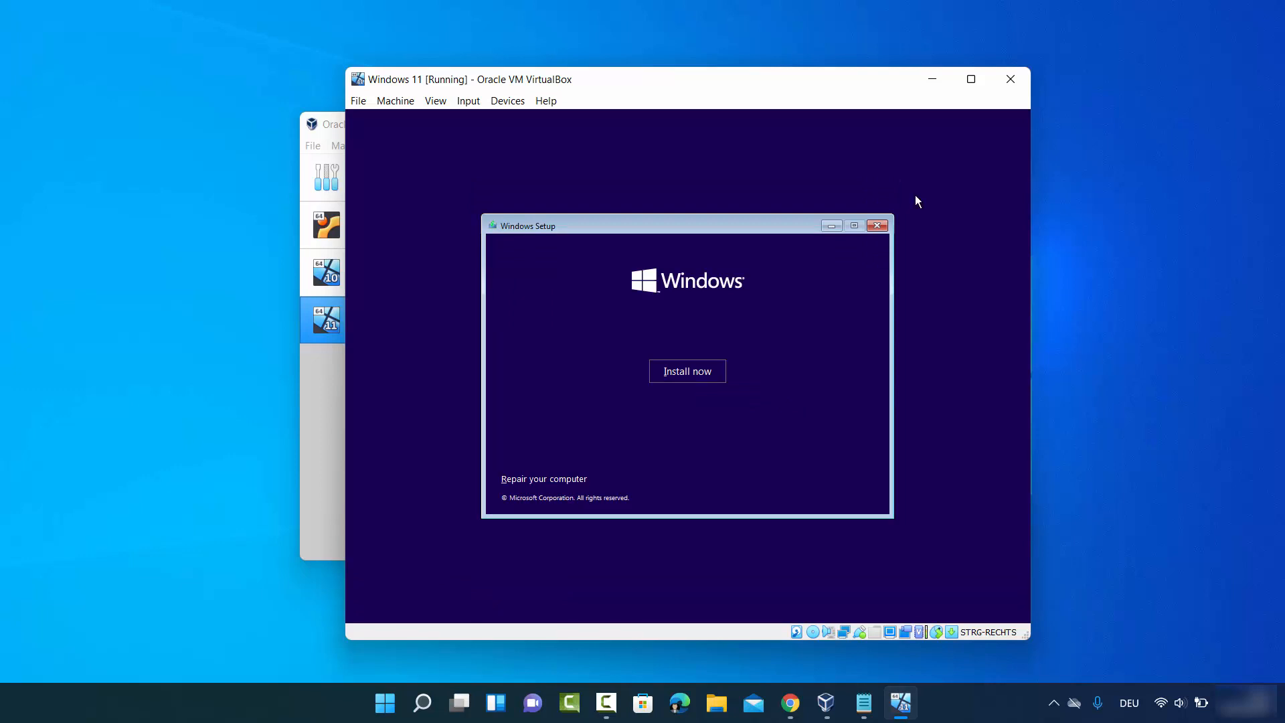
pyautogui.click(1010, 79)
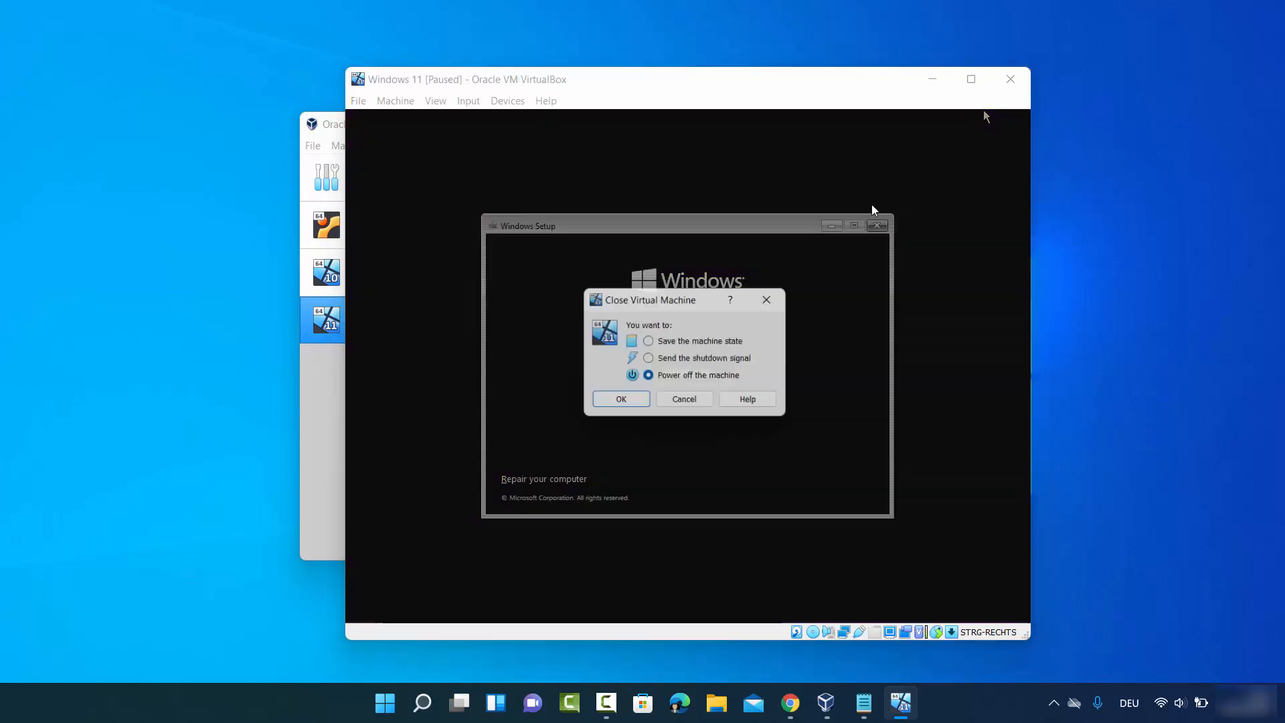
pyautogui.click(646, 402)
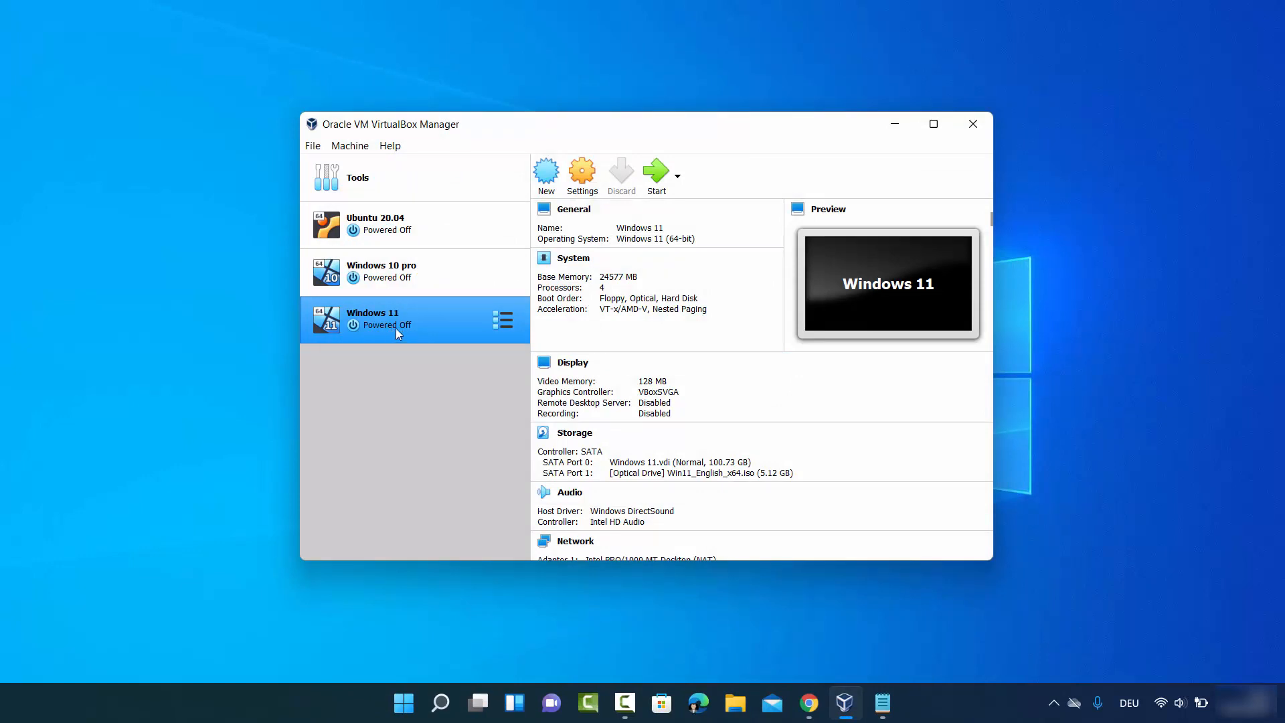
# - Start the Windows 11 virtual machine, open a command prompt from Windows Setup and launch regedit
pyautogui.click(658, 192)
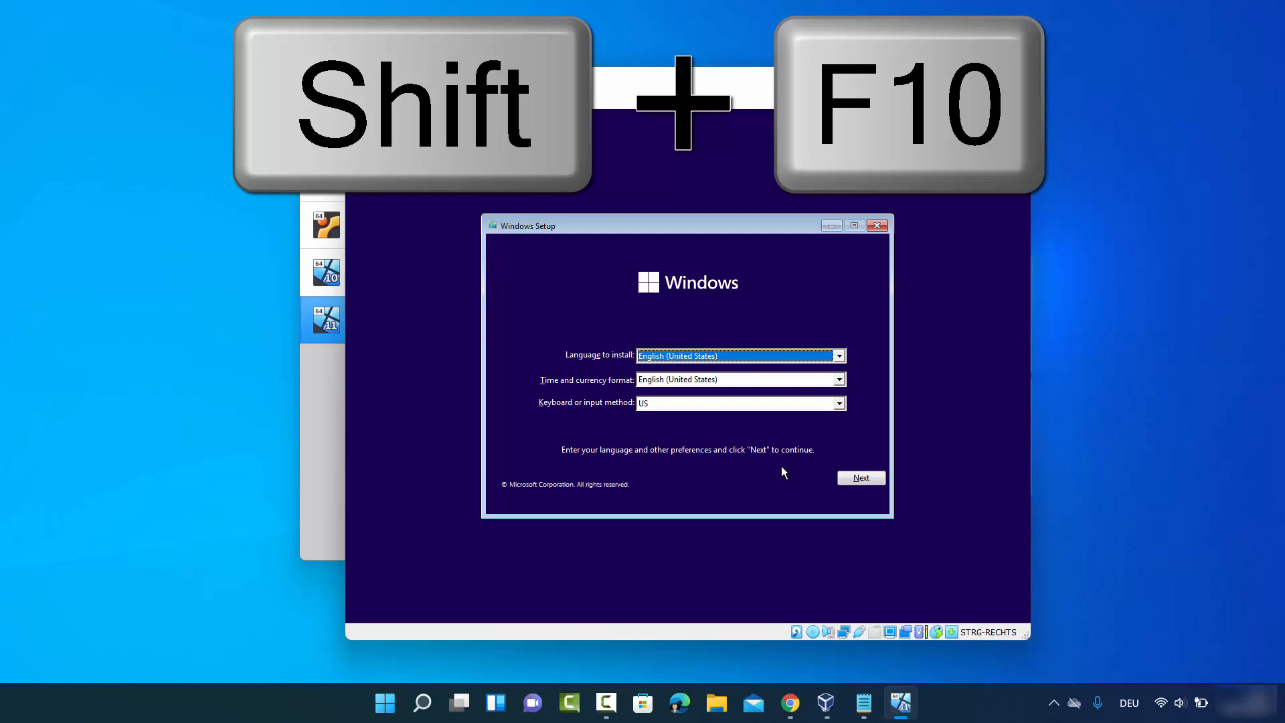
pyautogui.hotkey('shift', 'F10')
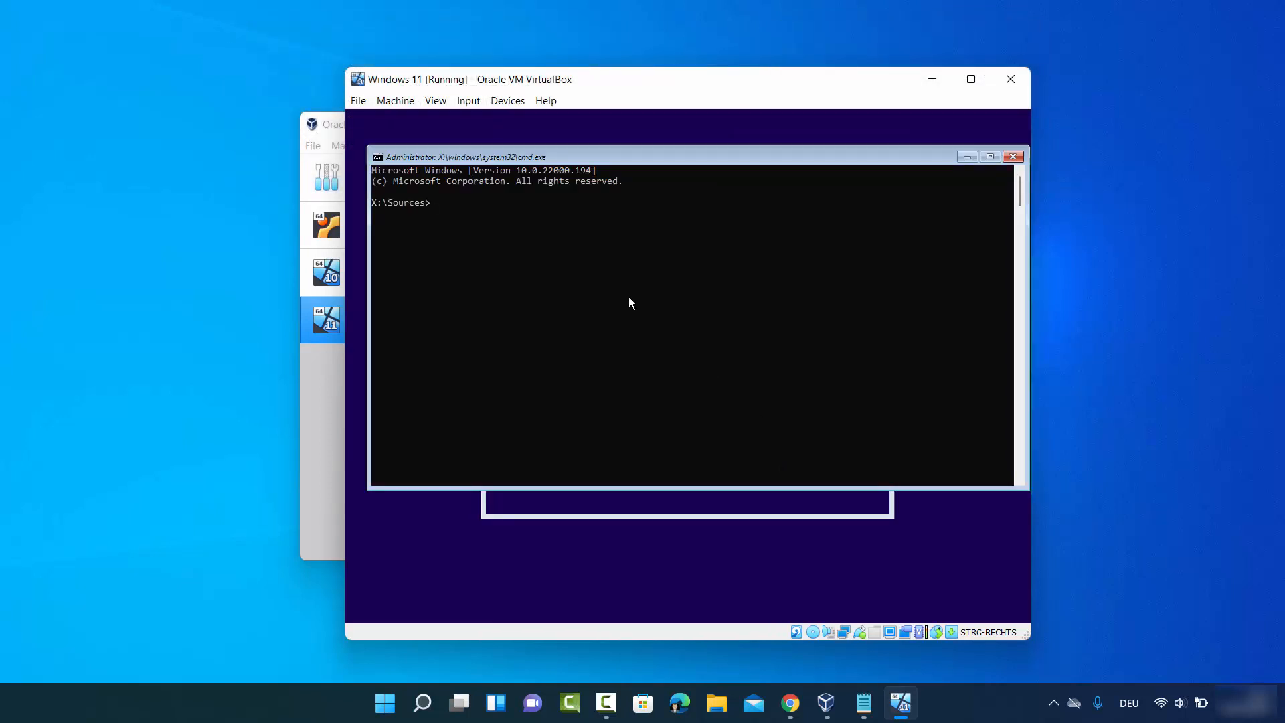
pyautogui.click(470, 202)
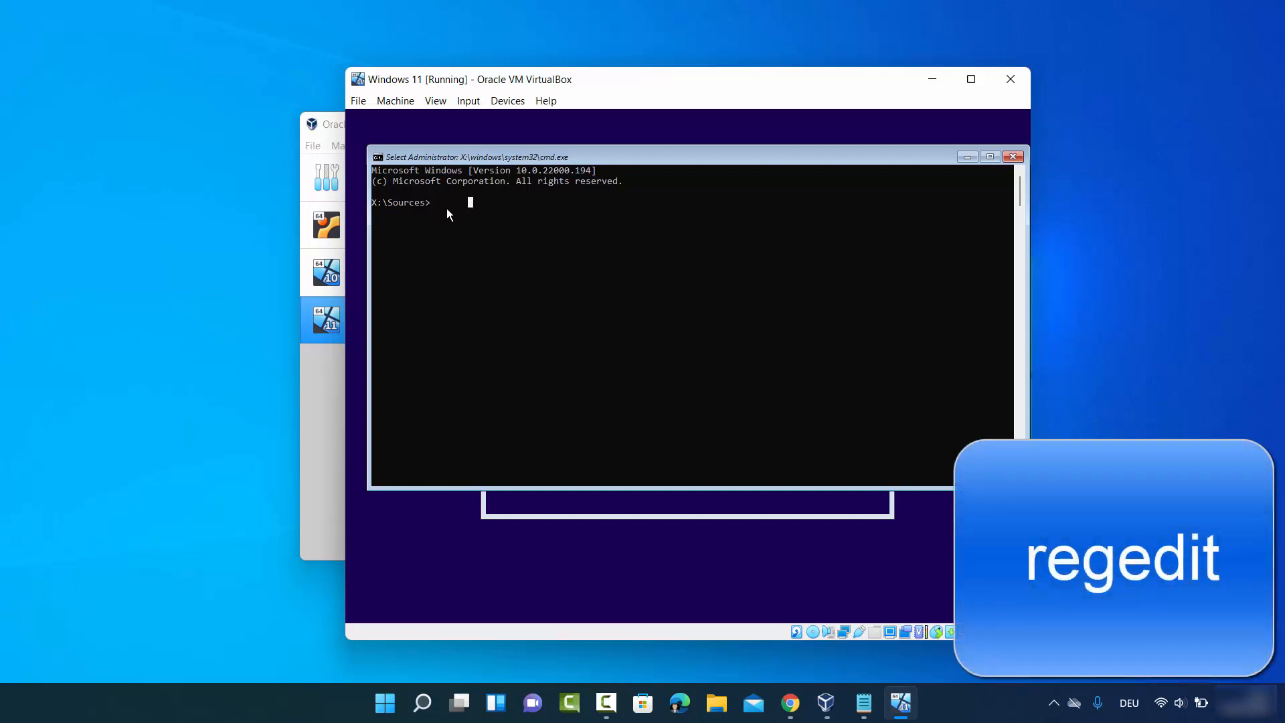
pyautogui.write('regedit')
pyautogui.press('Return')
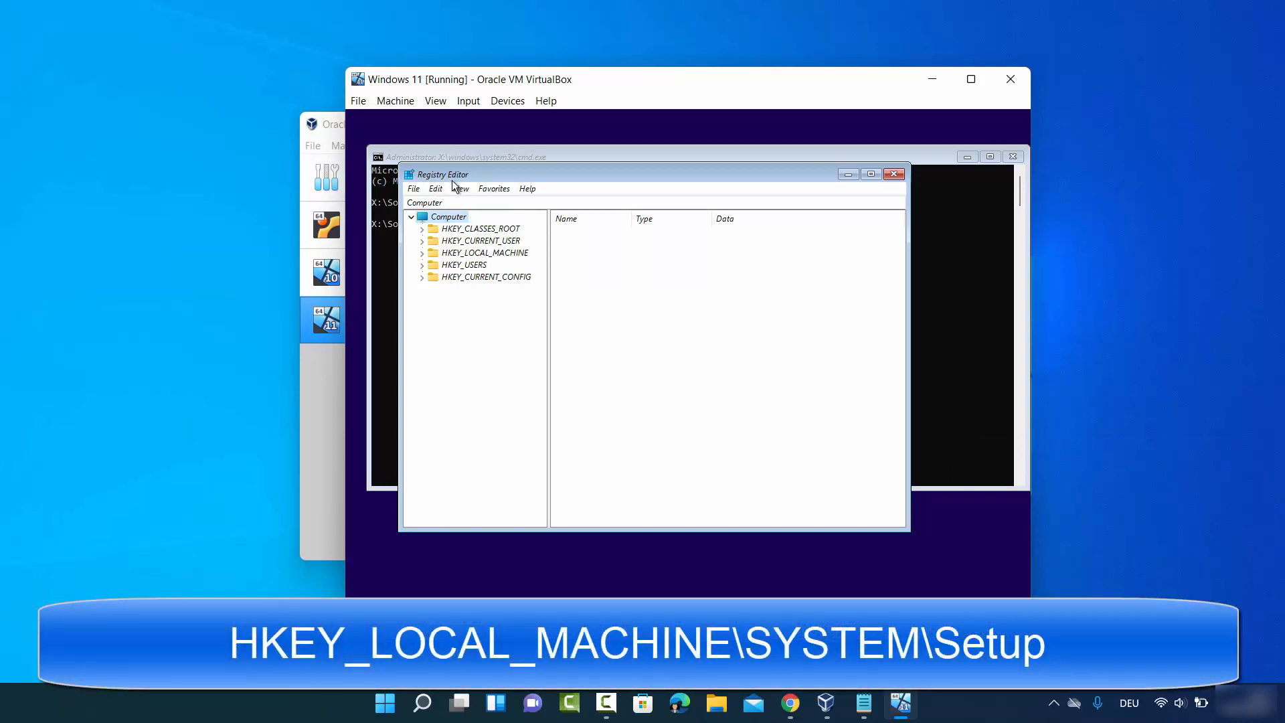
# - Under HKEY_LOCAL_MACHINE\SYSTEM\Setup, create a new key named LabConfig
pyautogui.click(446, 257)
pyautogui.click(421, 253)
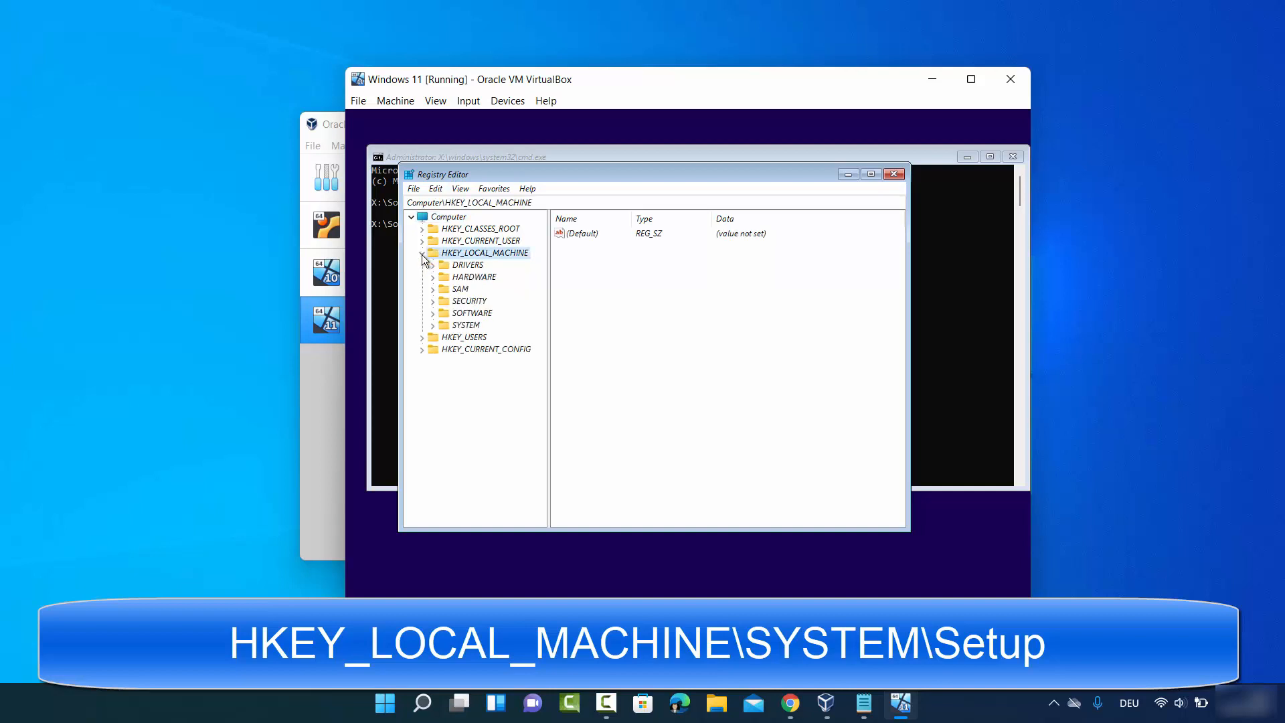
pyautogui.click(455, 327)
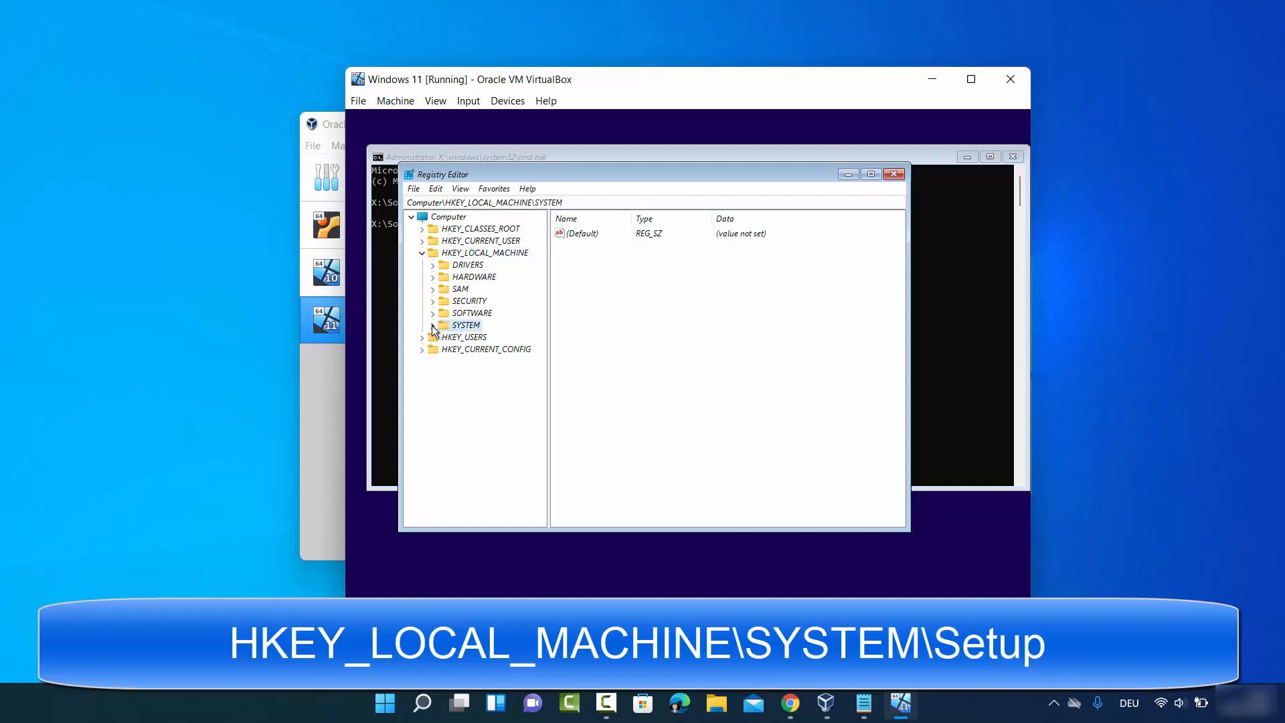
pyautogui.click(432, 326)
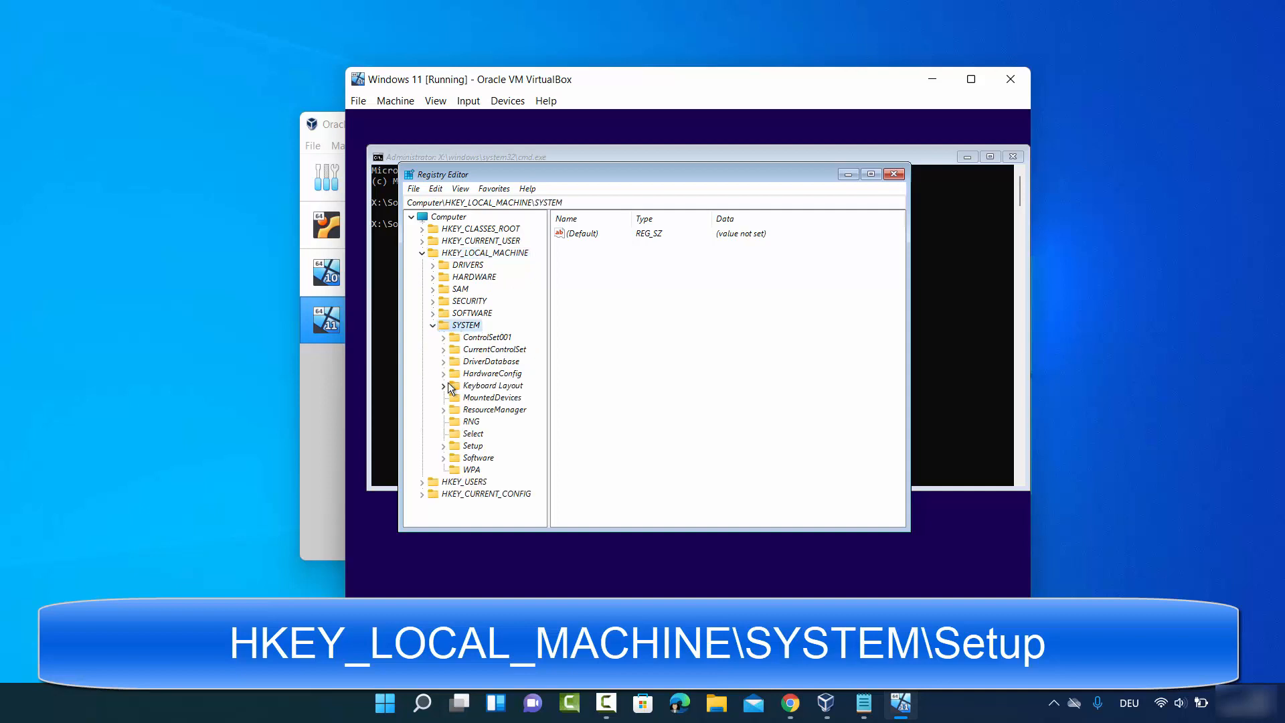
pyautogui.click(471, 446)
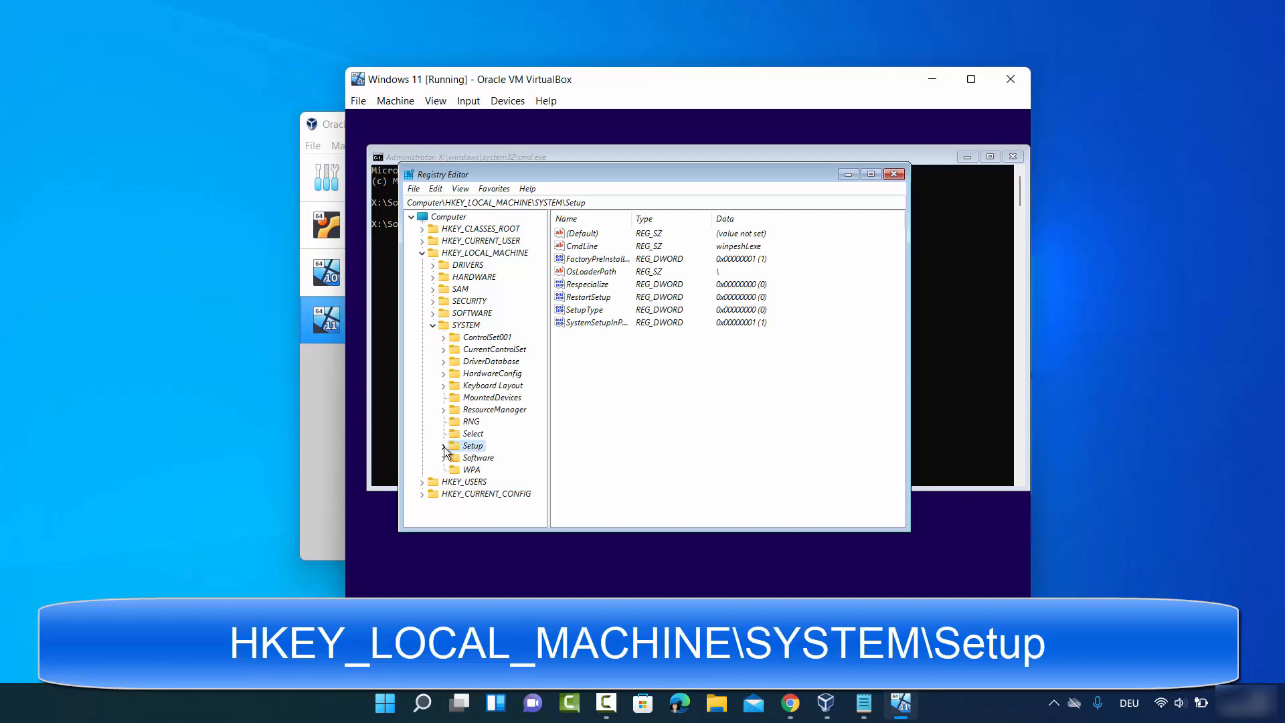
pyautogui.click(443, 446)
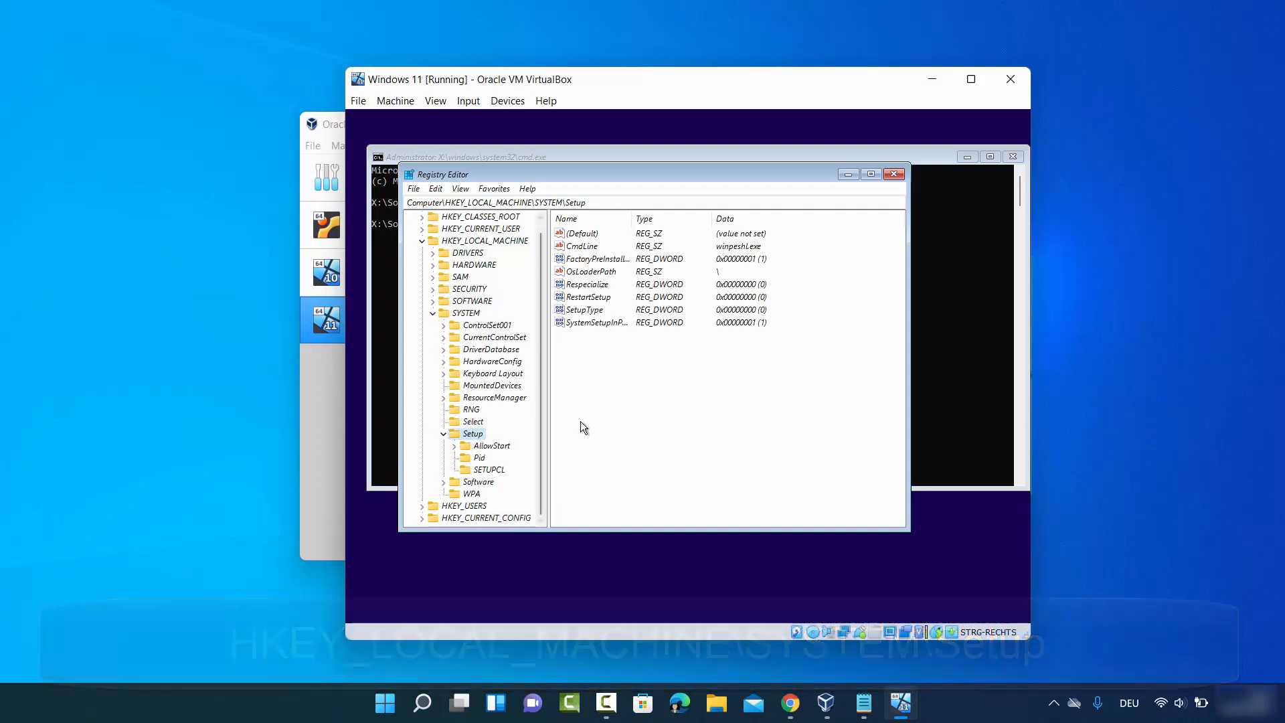
pyautogui.click(473, 434)
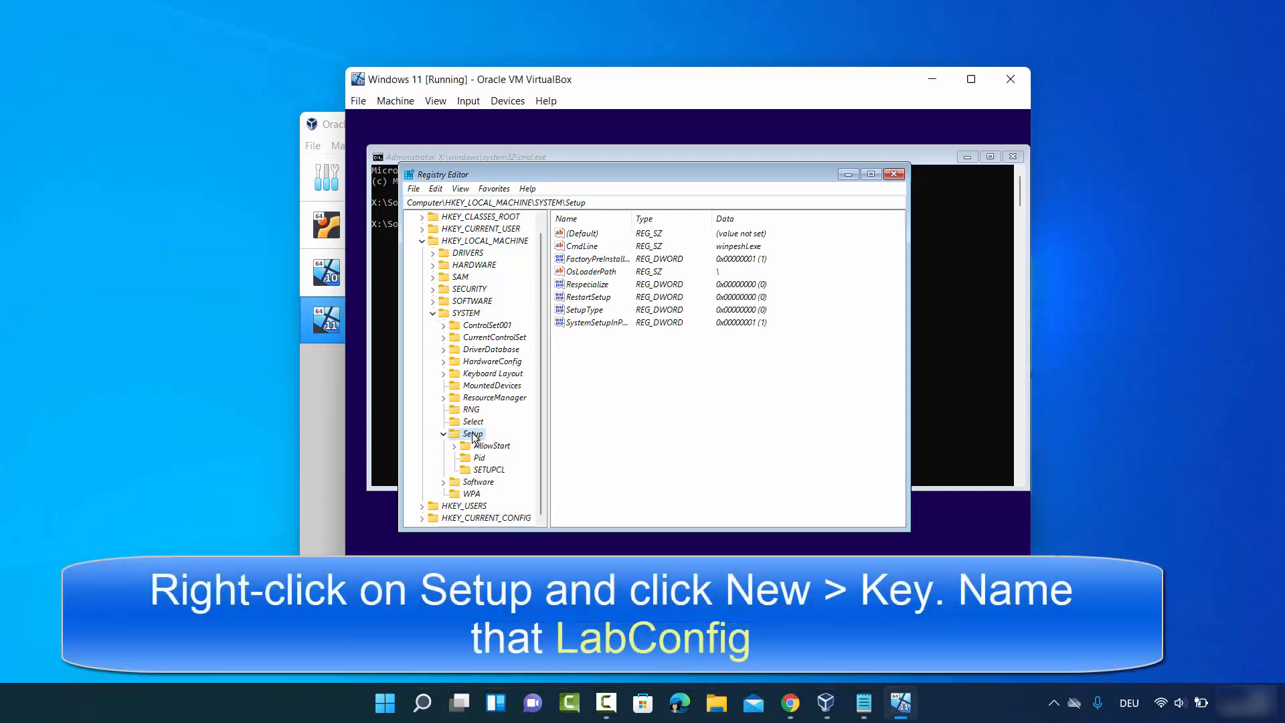
pyautogui.rightClick(473, 434)
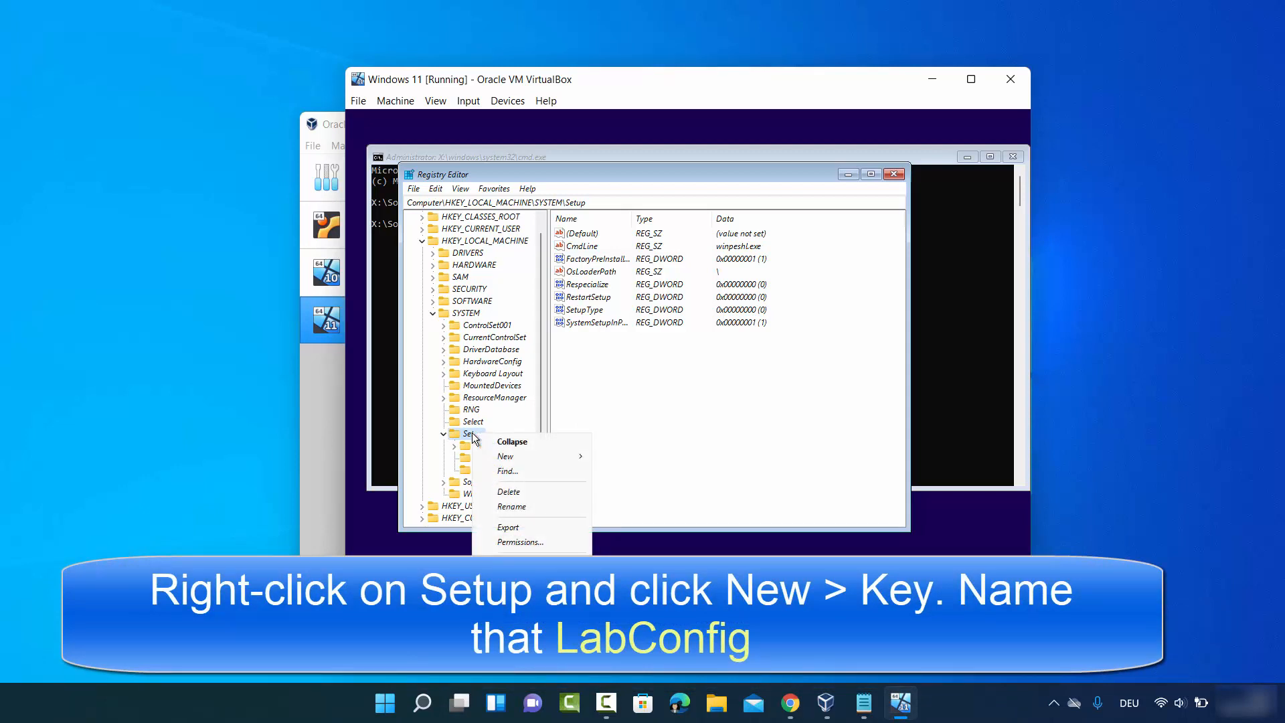
pyautogui.moveTo(532, 452)
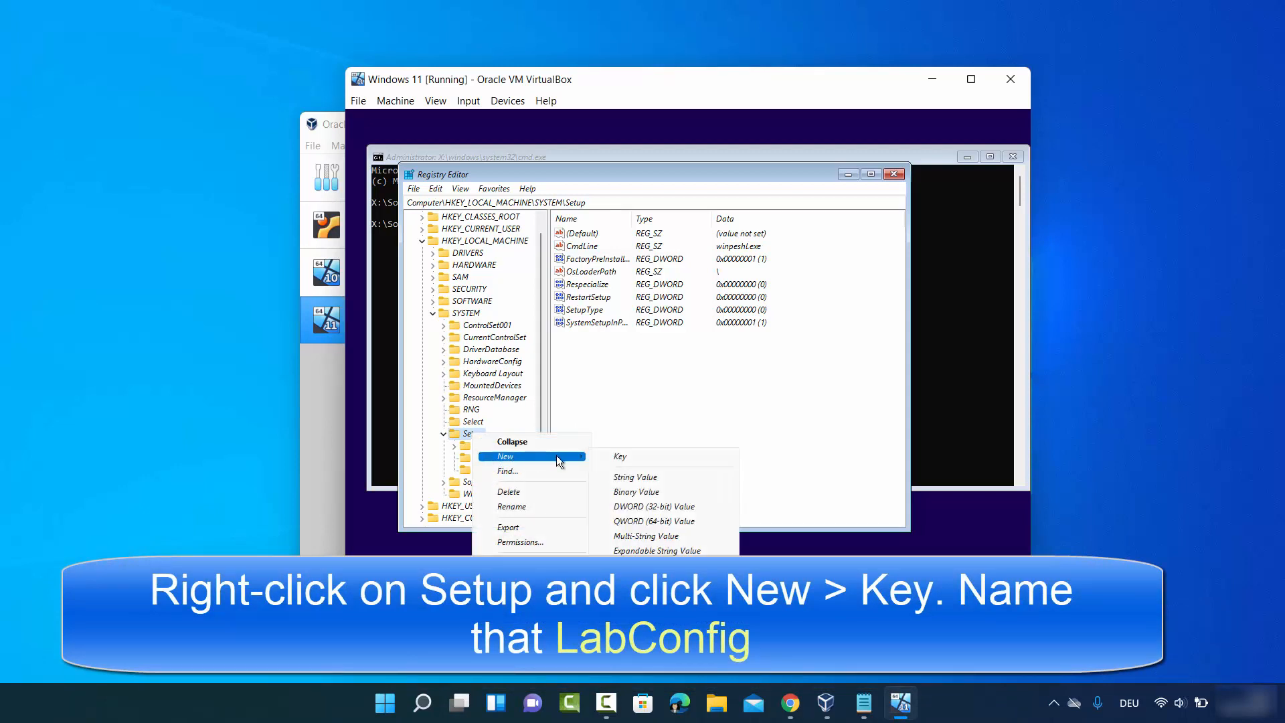
pyautogui.click(611, 456)
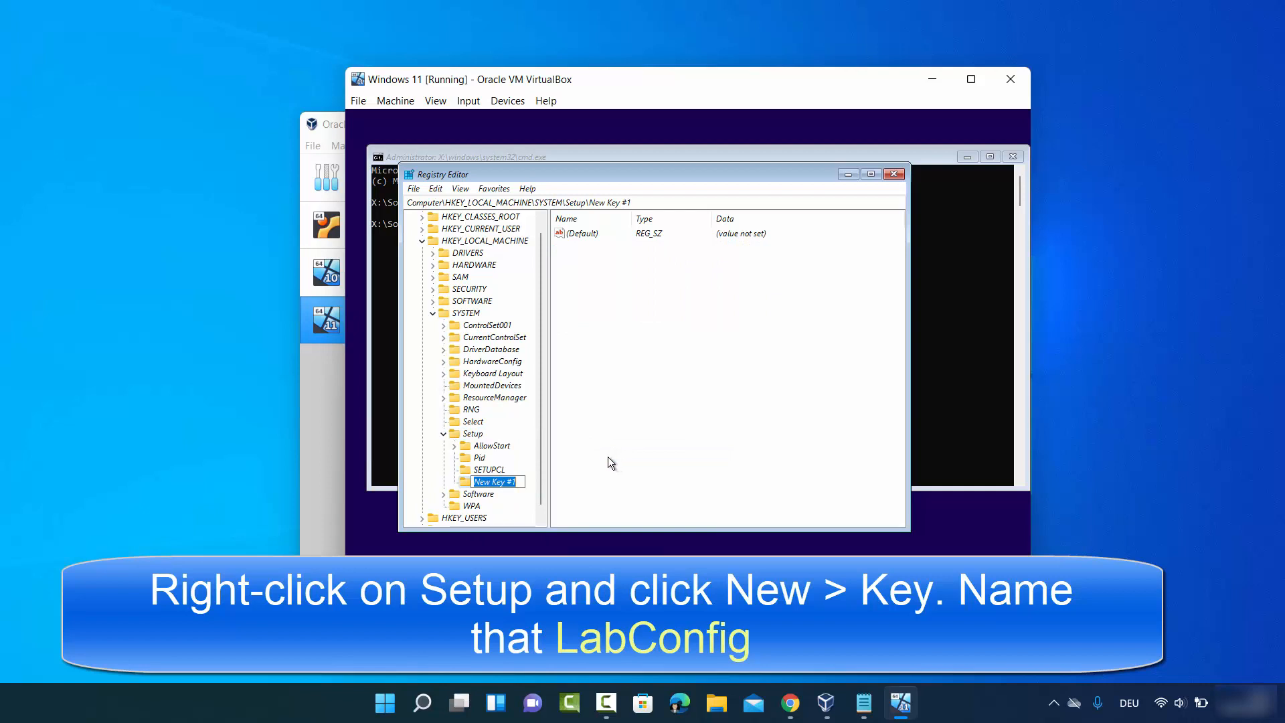
pyautogui.press('BackSpace')
pyautogui.write('LabConfig')
pyautogui.moveTo(474, 482); pyautogui.dragTo(511, 481)
pyautogui.click(513, 482)
pyautogui.press('Return')
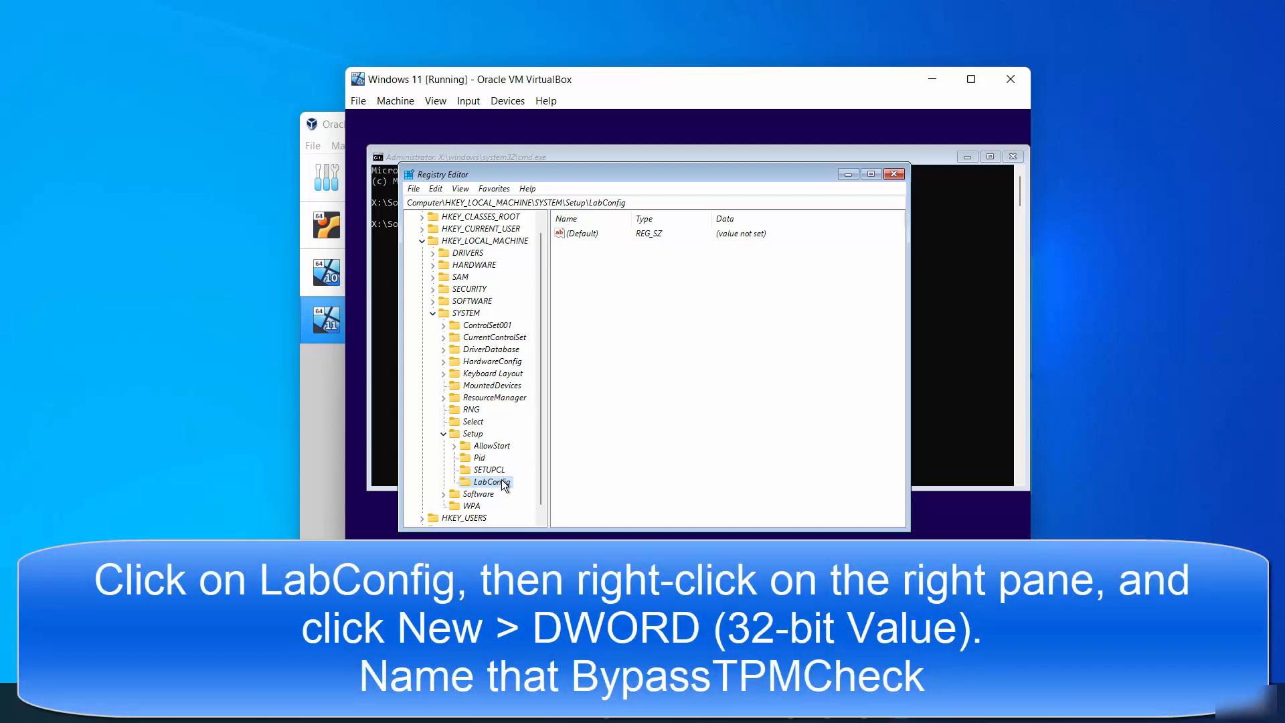
# - In LabConfig, create a DWORD (32-bit) value named BypassTPMCheck and set its value data to 1
pyautogui.rightClick(628, 289)
pyautogui.moveTo(677, 298)
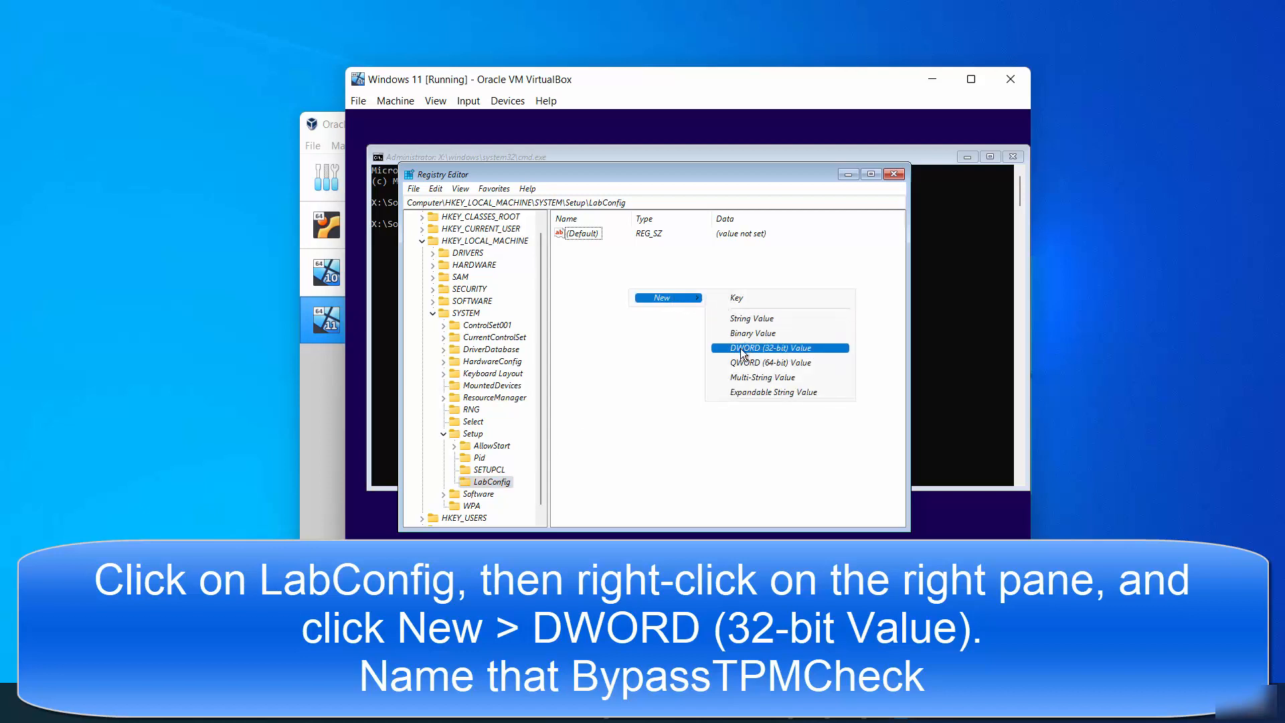
pyautogui.click(762, 347)
pyautogui.write('BypassTPMCheck')
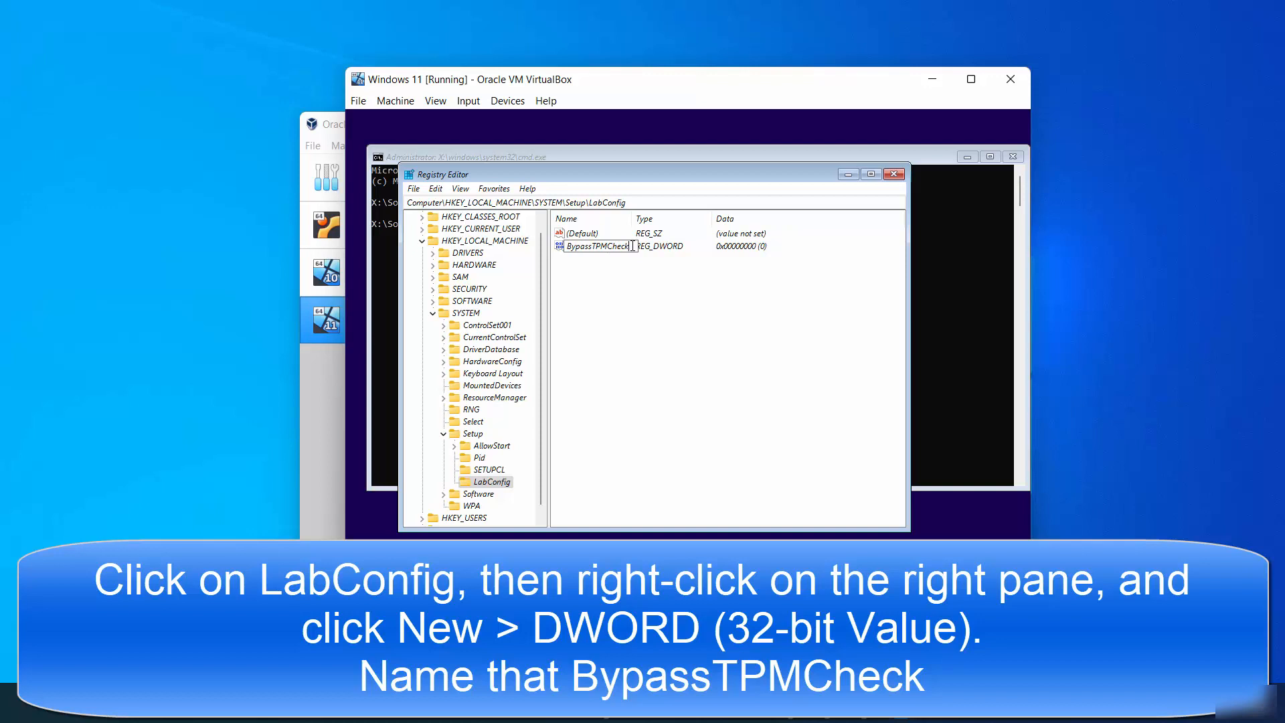
pyautogui.moveTo(632, 246); pyautogui.dragTo(568, 246)
pyautogui.press('Return')
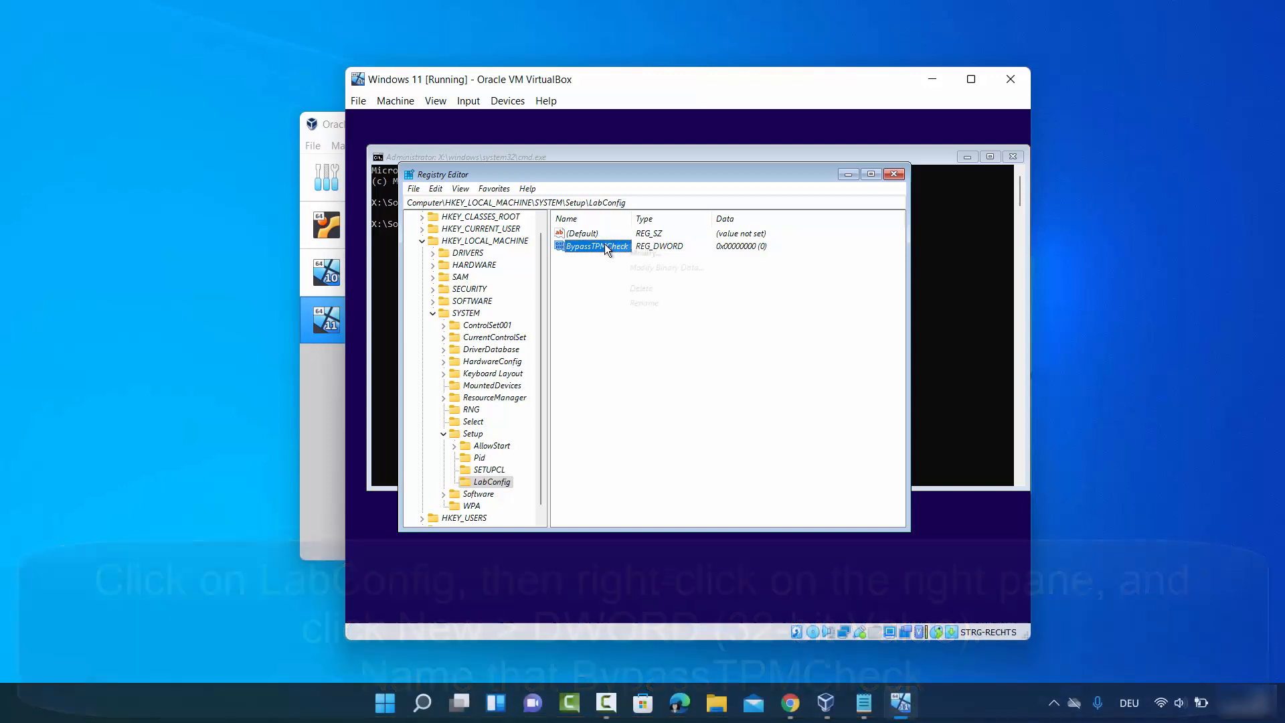
pyautogui.rightClick(604, 246)
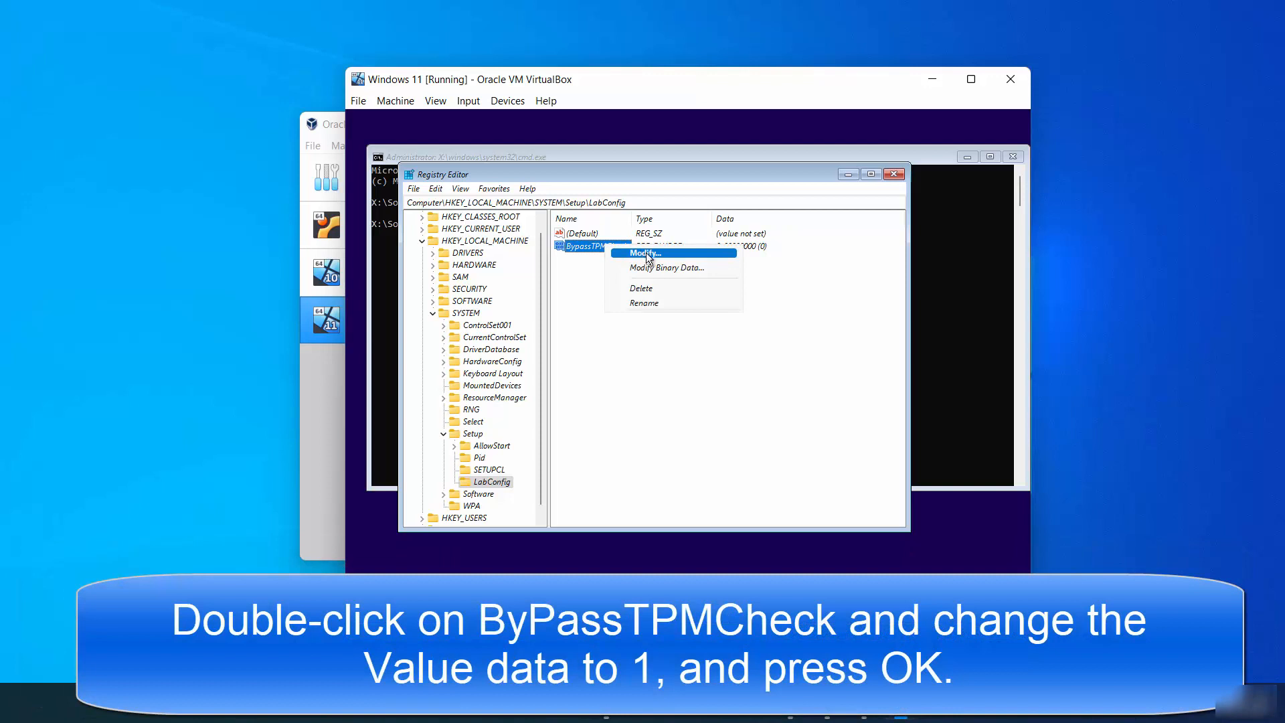
pyautogui.click(645, 252)
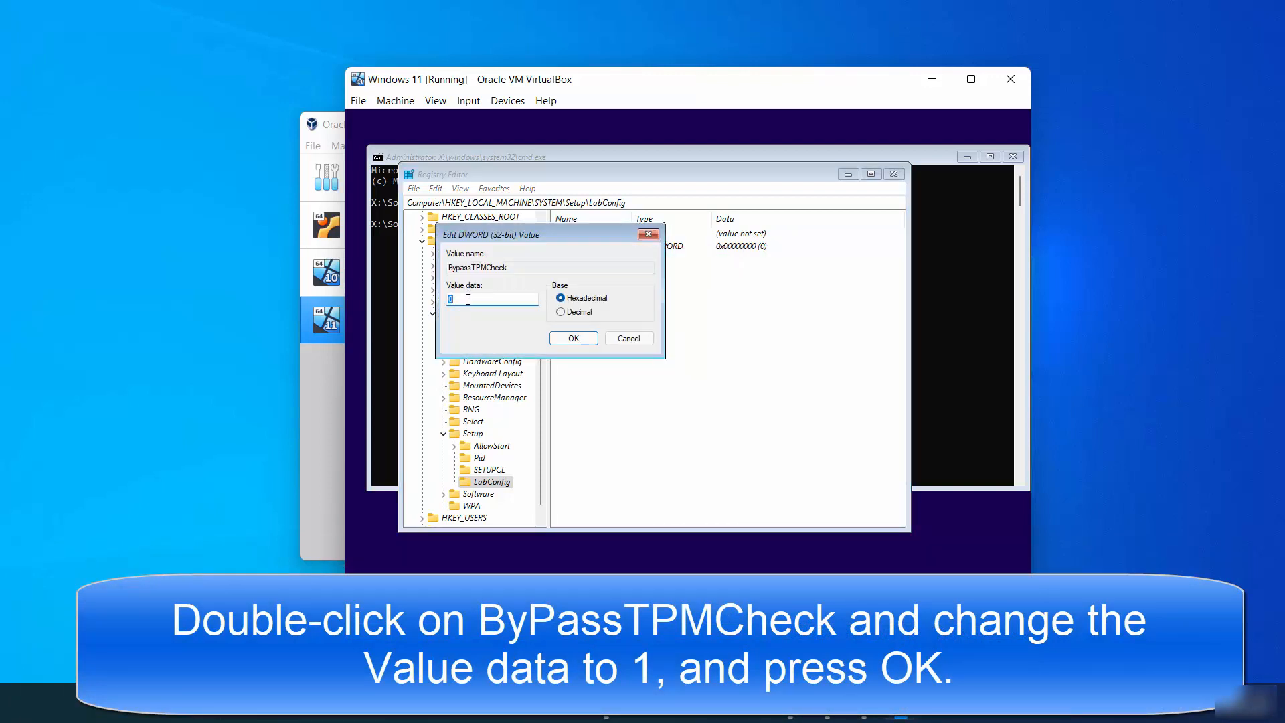
pyautogui.write('1')
pyautogui.click(573, 338)
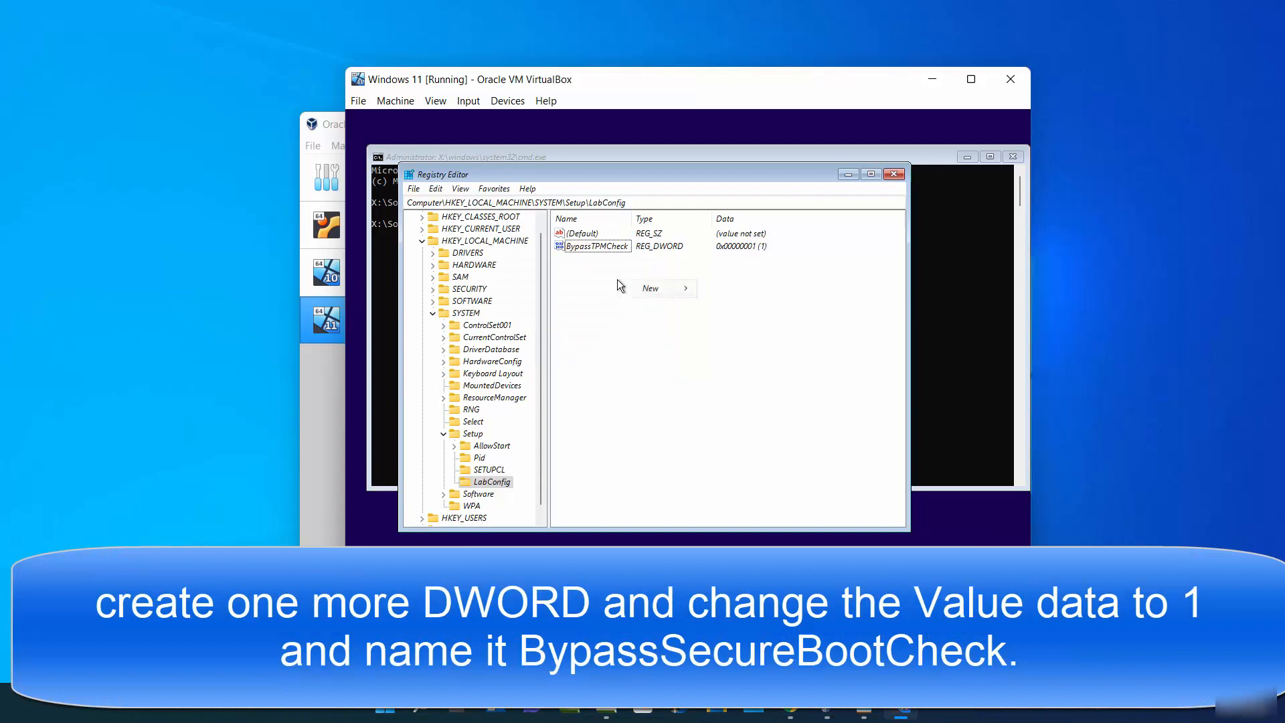
# - Create another DWORD (32-bit) value named BypassSecureBootCheck in LabConfig and set its value data to 1
pyautogui.moveTo(630, 288)
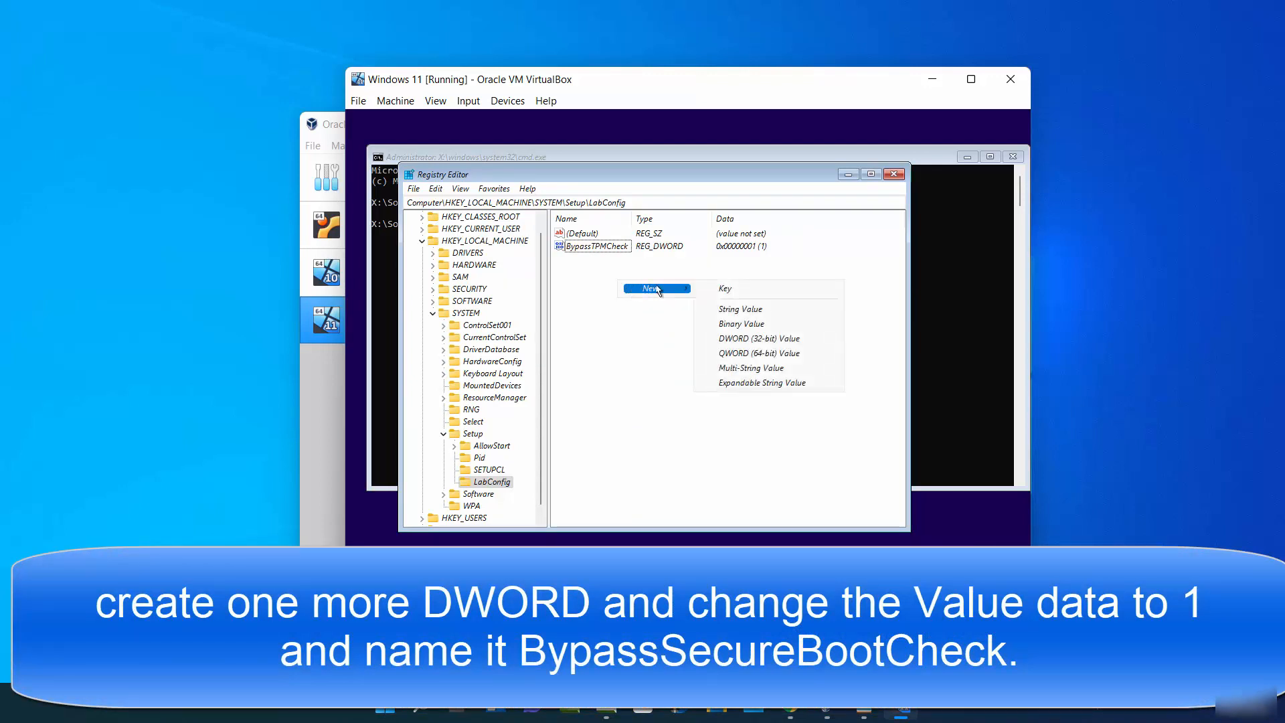
pyautogui.click(731, 335)
pyautogui.write('BypassSecureBootCheck')
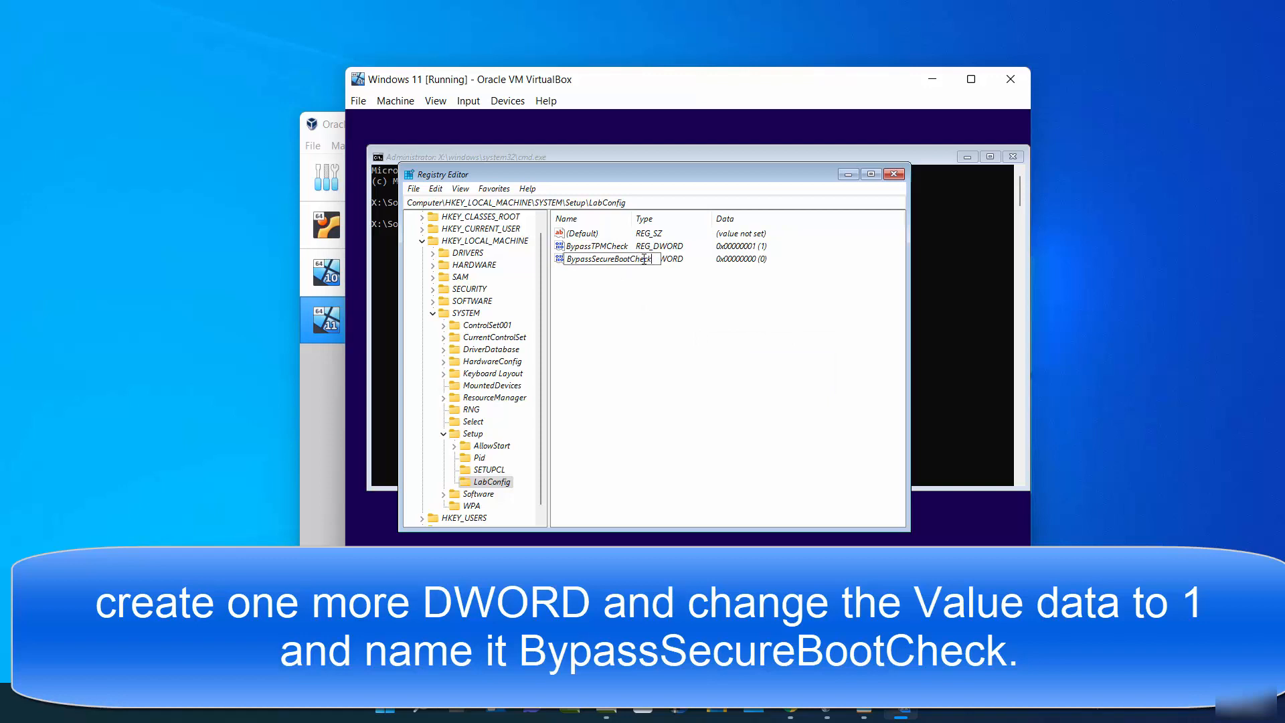
pyautogui.press('Return')
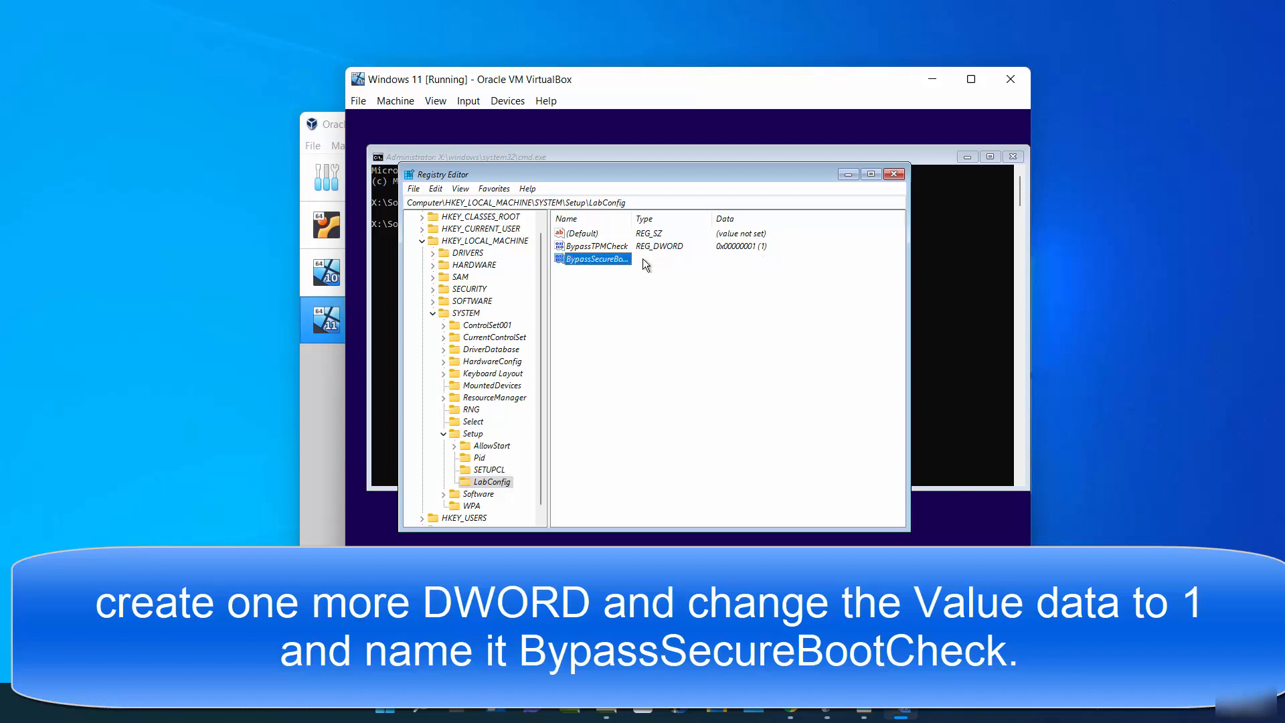
pyautogui.rightClick(619, 261)
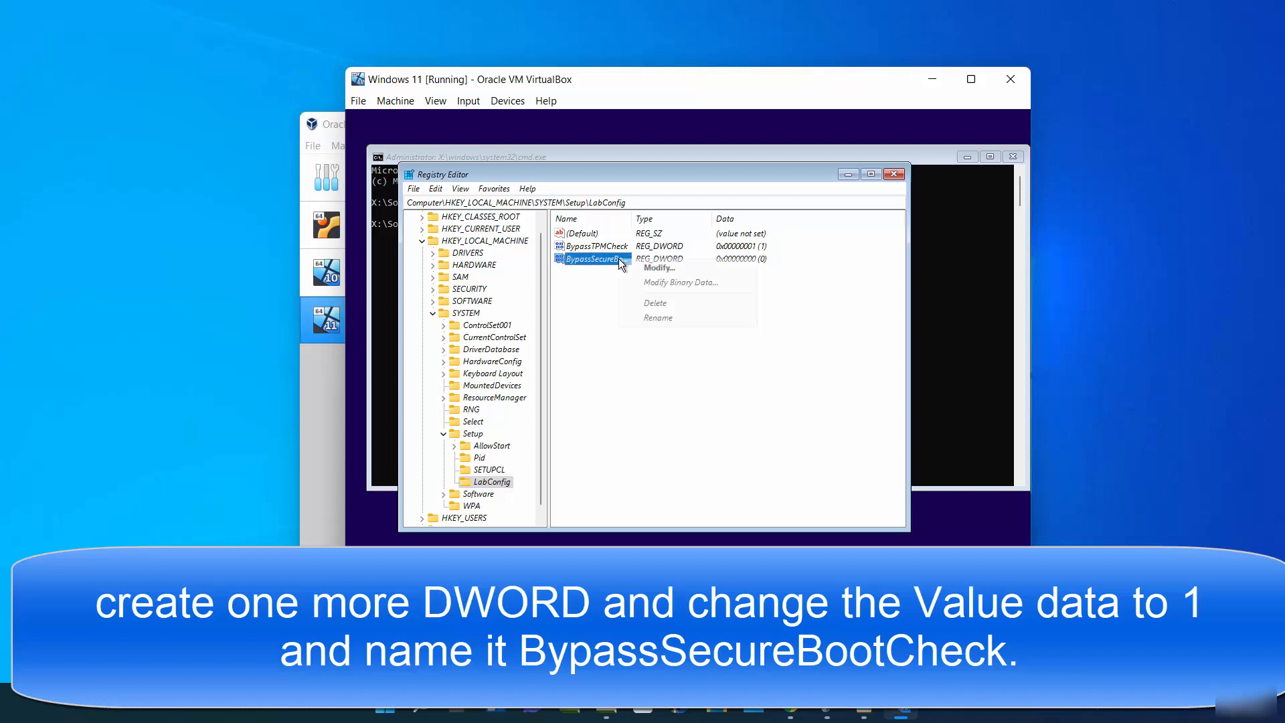
pyautogui.click(636, 267)
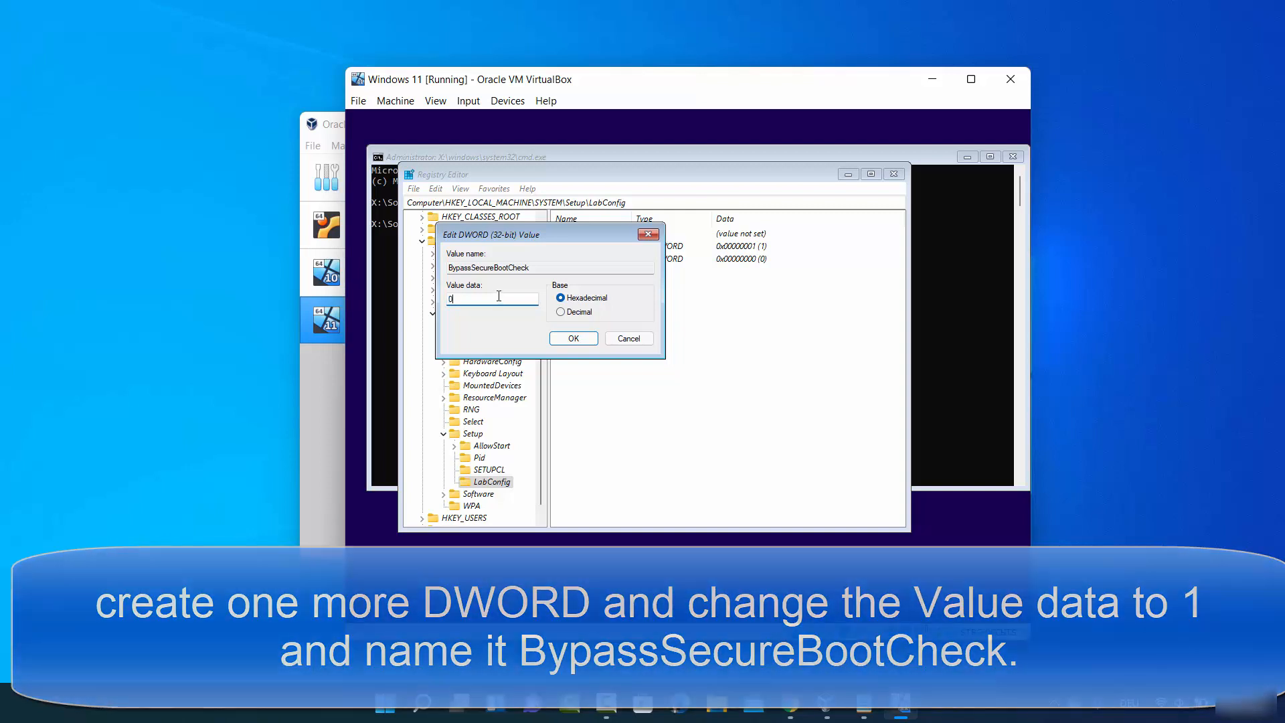
pyautogui.doubleClick(498, 296)
pyautogui.write('1')
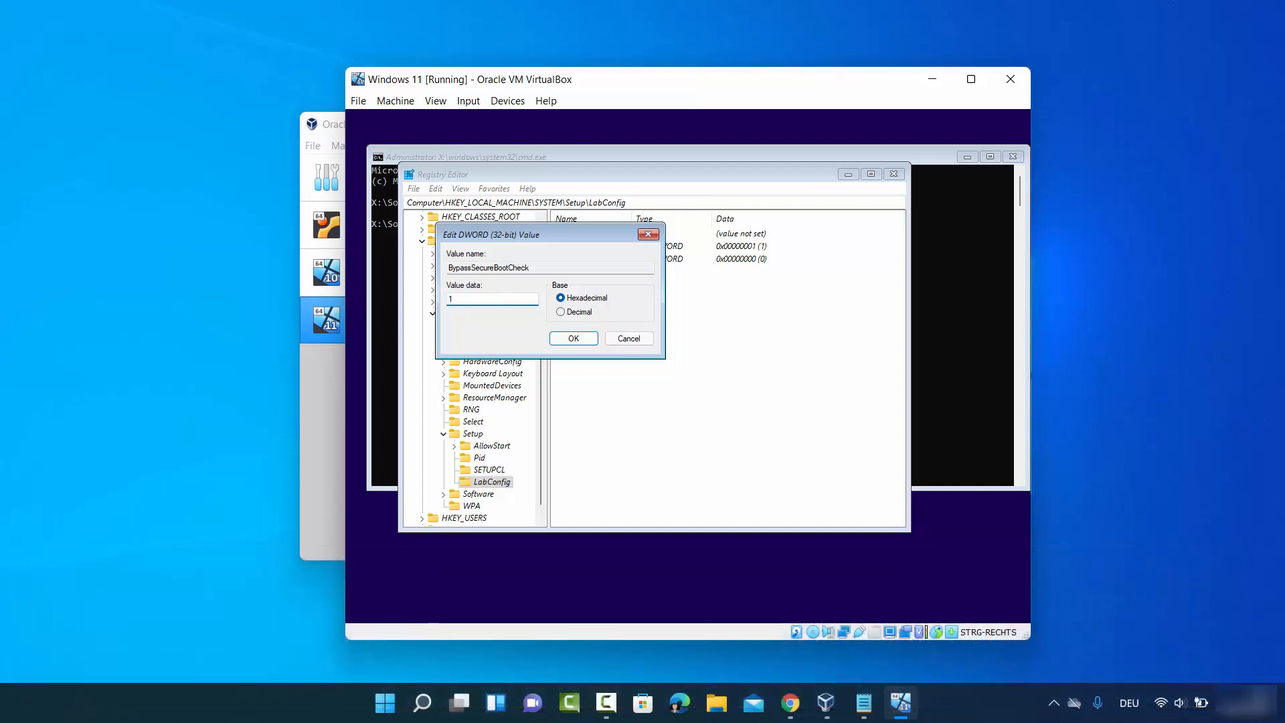
pyautogui.click(572, 338)
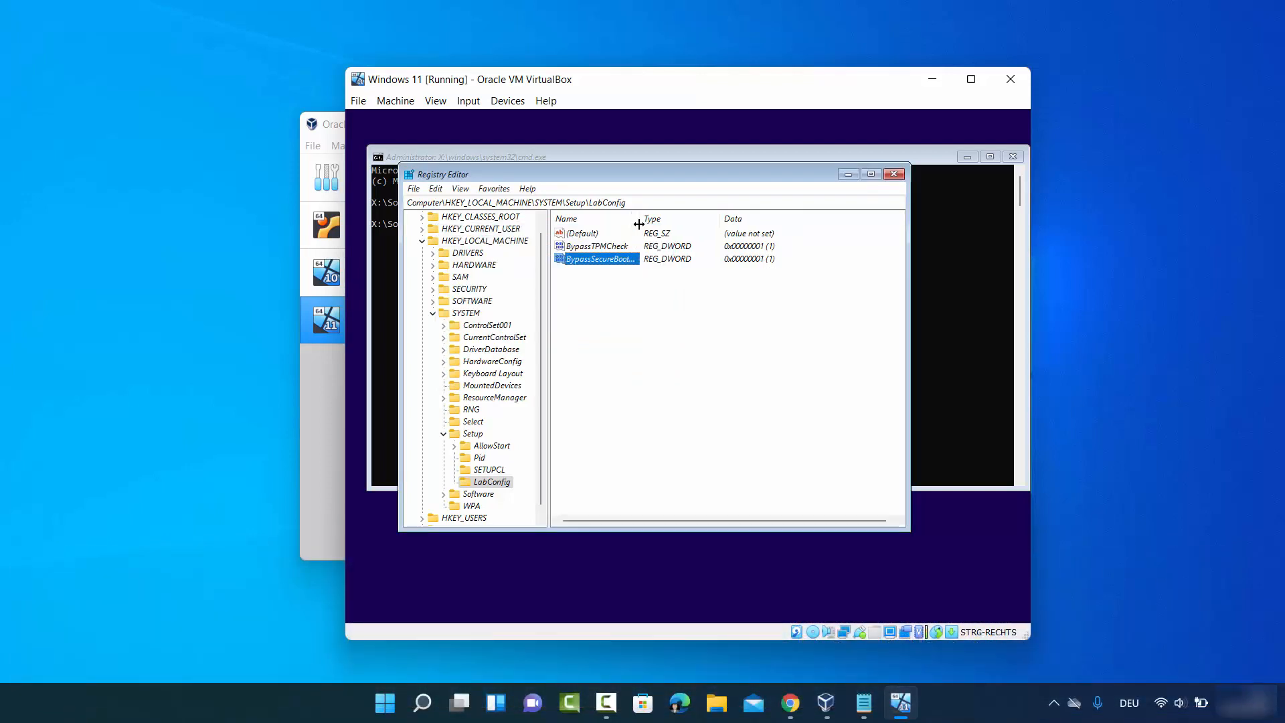
# - Close Registry Editor and the command prompt to return to Windows Setup
pyautogui.moveTo(632, 221); pyautogui.dragTo(671, 230)
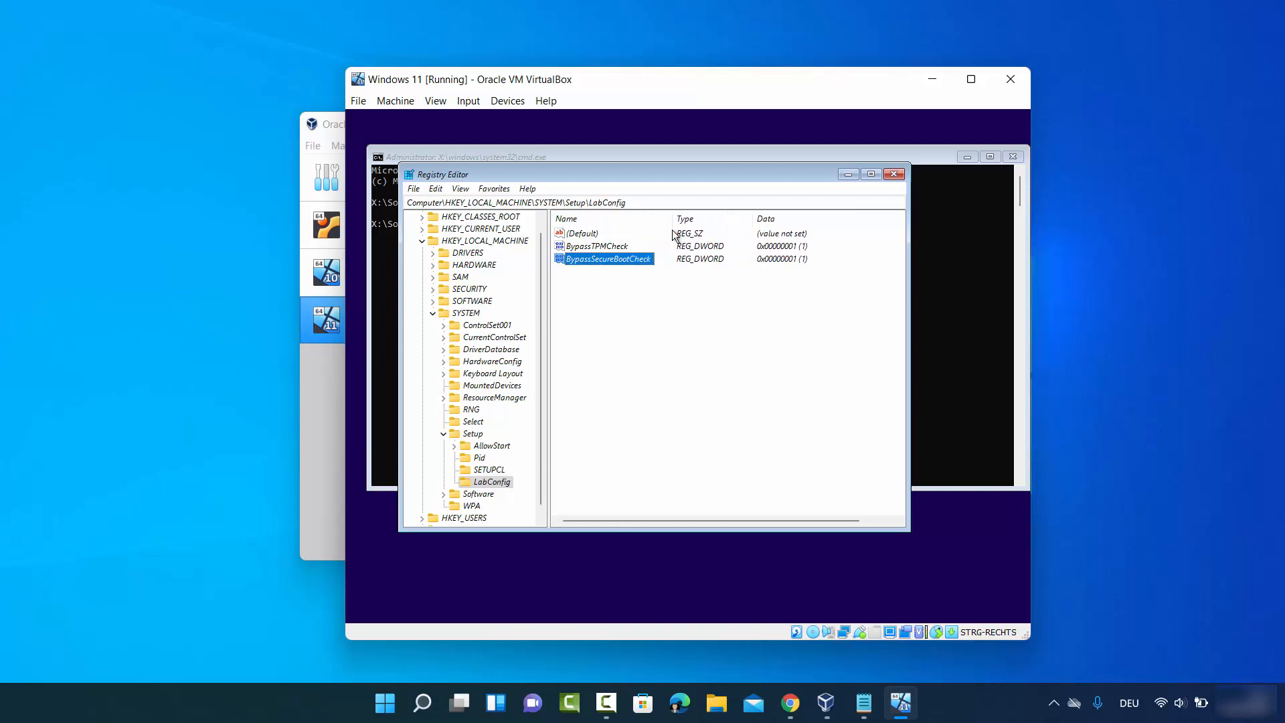
pyautogui.click(591, 248)
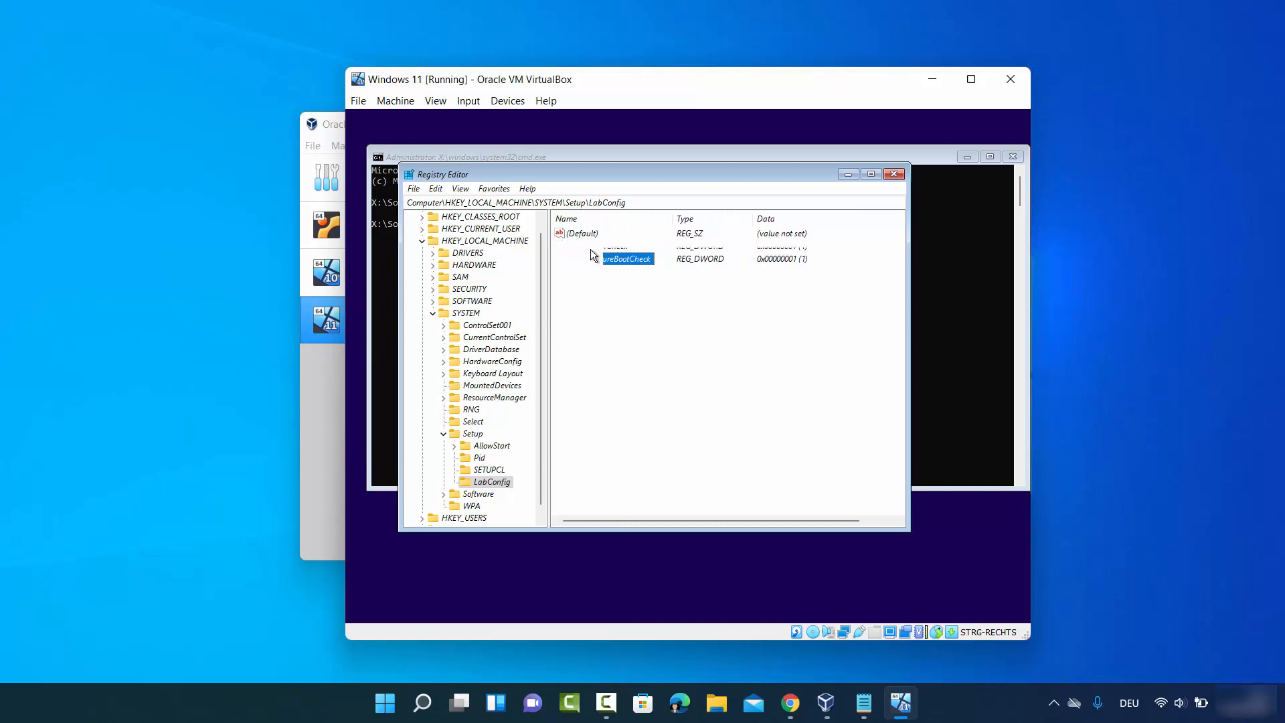
pyautogui.click(592, 260)
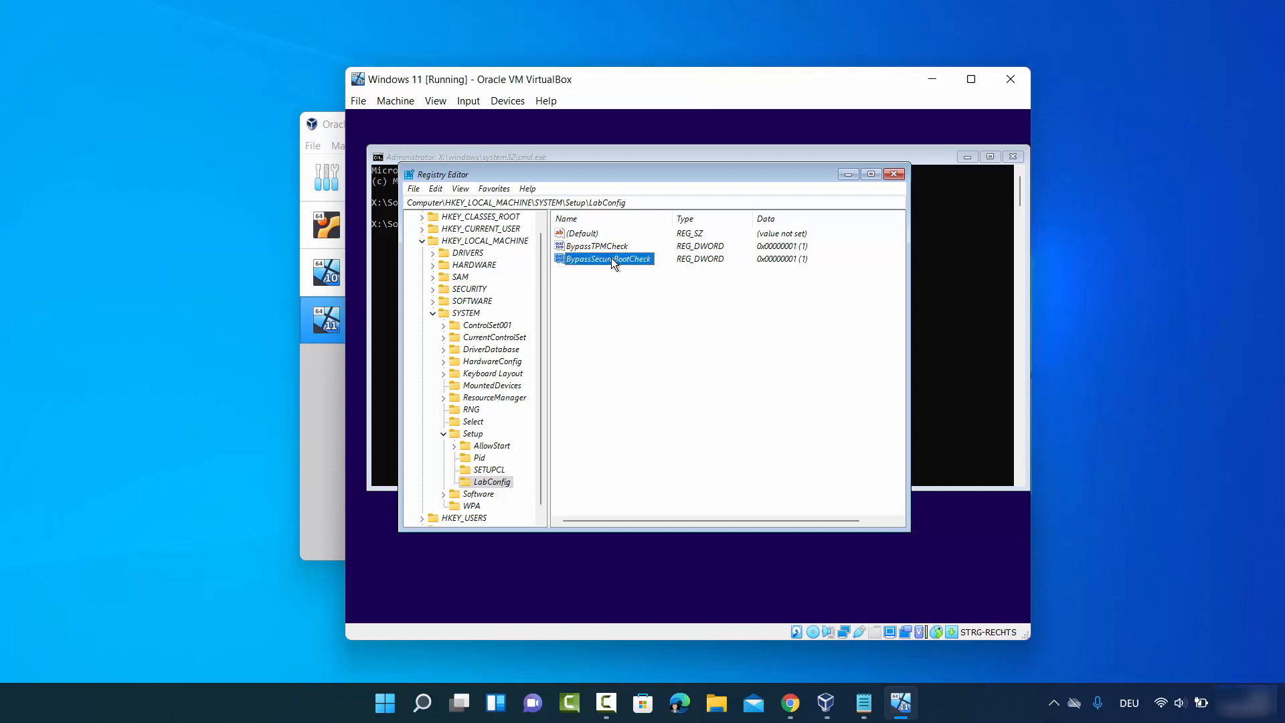
pyautogui.click(1148, 582)
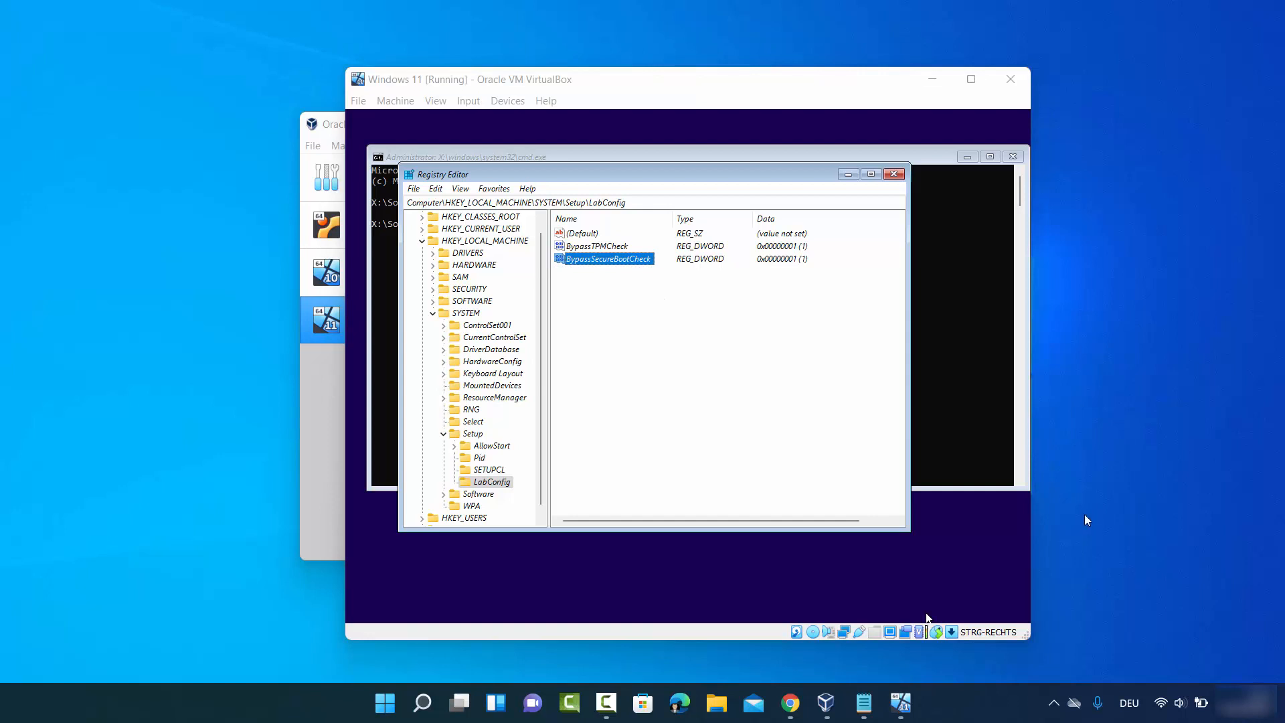
pyautogui.click(893, 174)
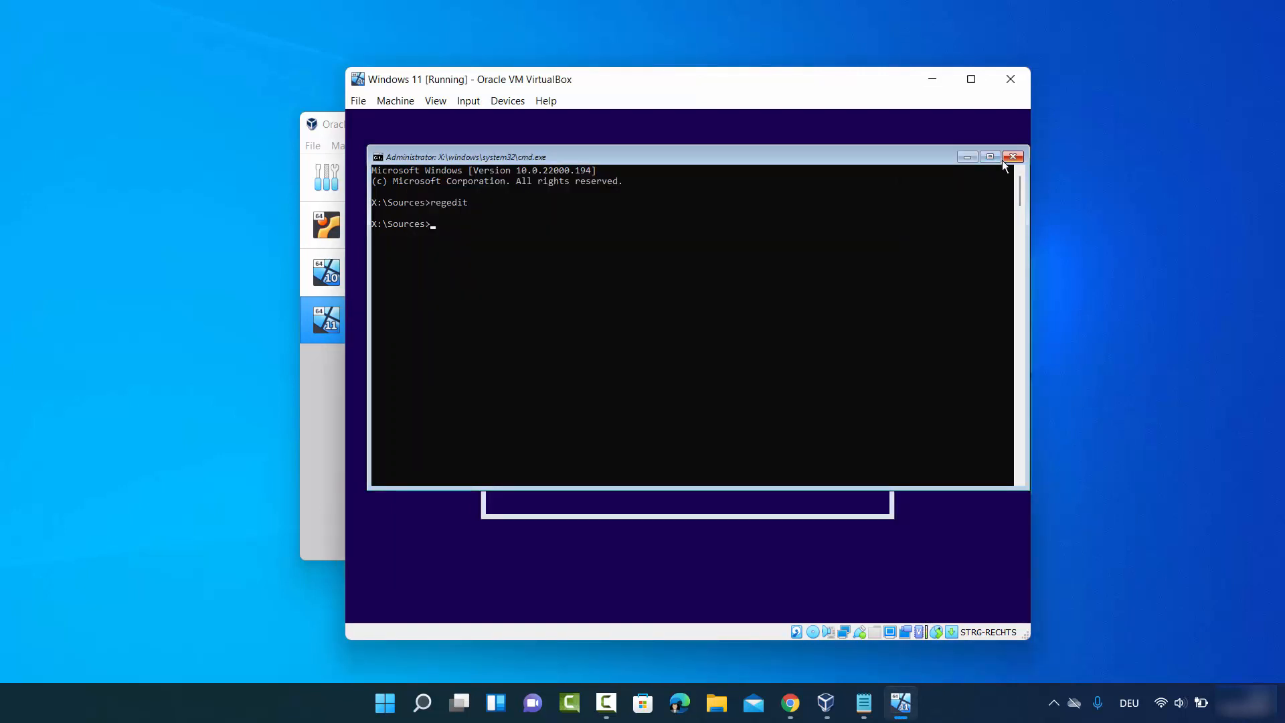
pyautogui.click(1009, 158)
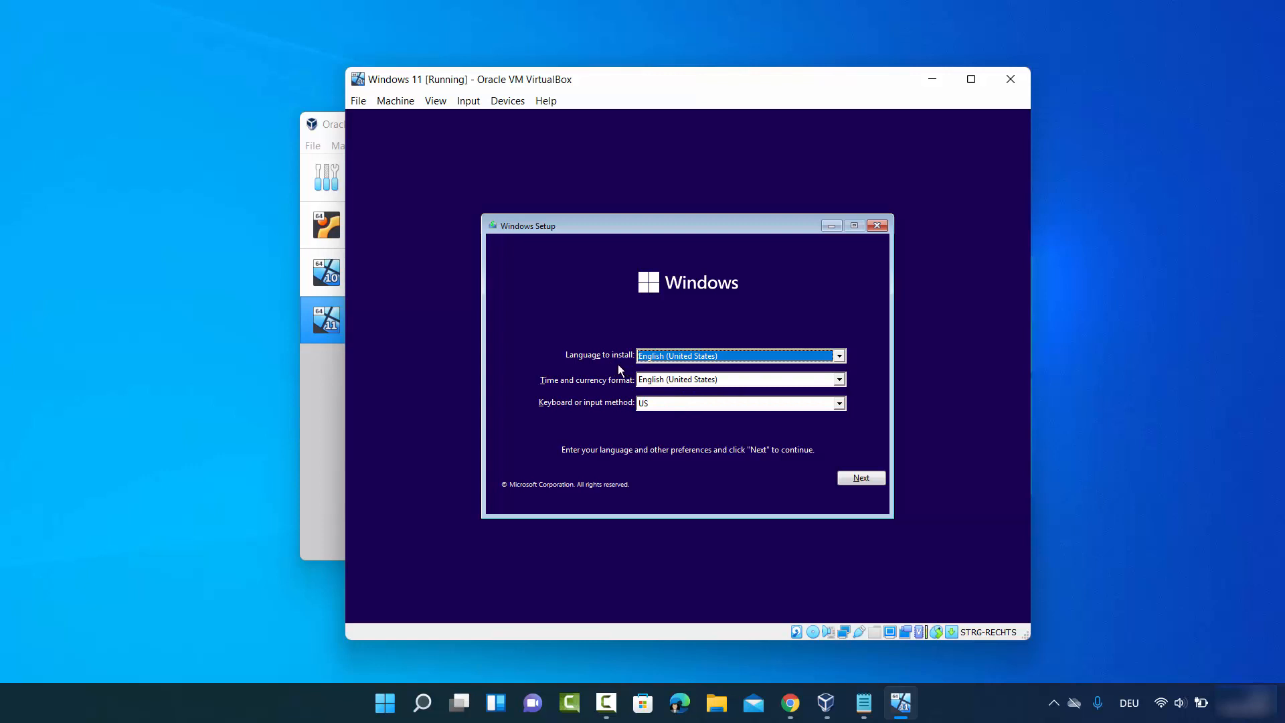
# - Set the keyboard or input method to German and continue past the language screen
pyautogui.click(660, 402)
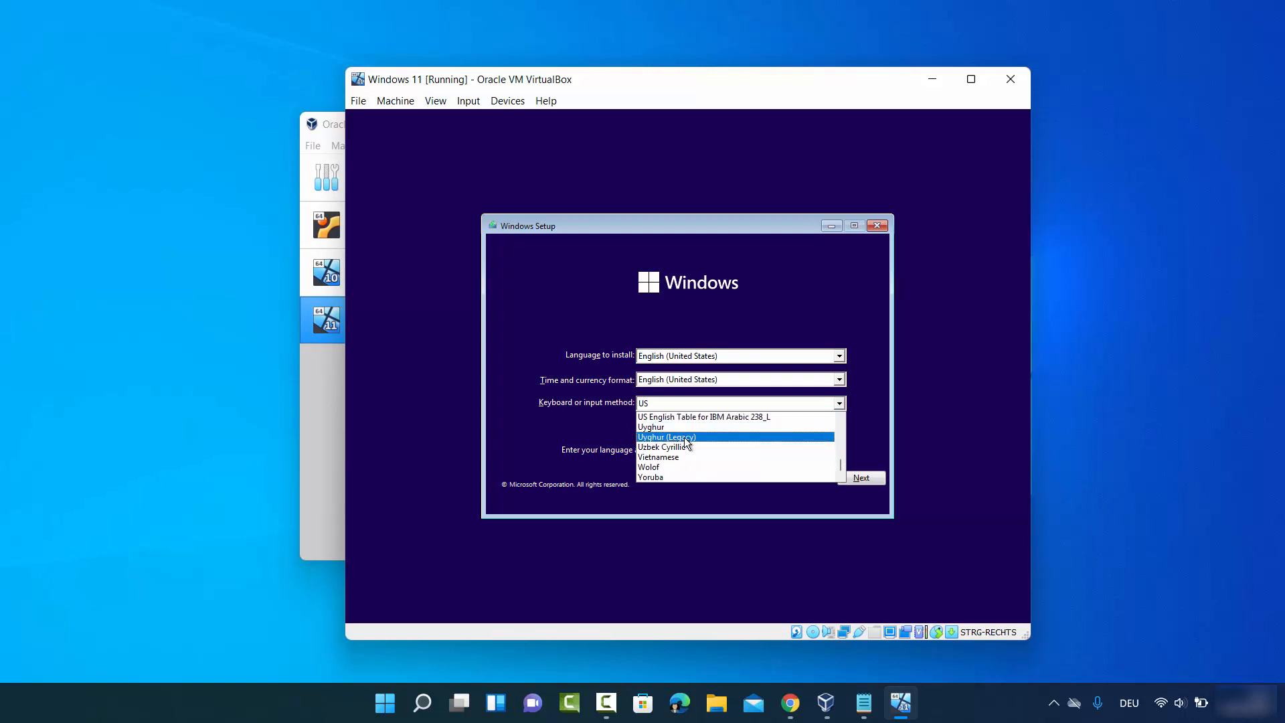
pyautogui.press('g')
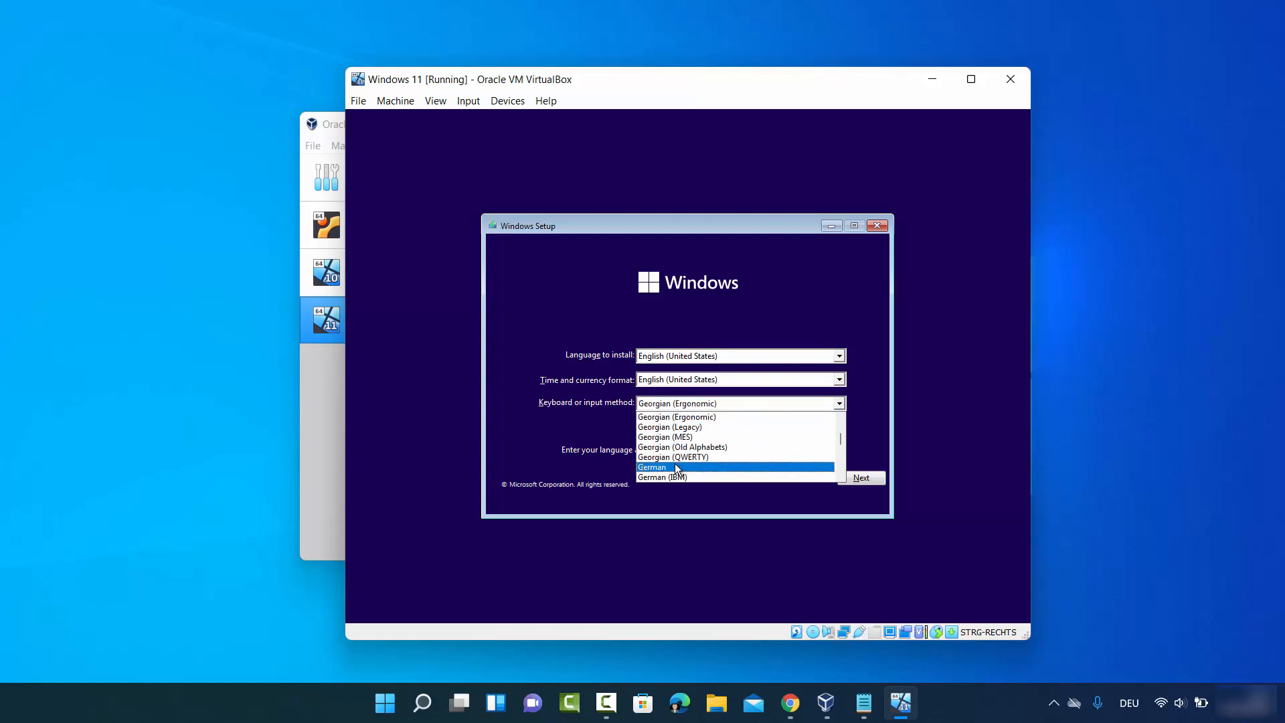
pyautogui.click(674, 466)
pyautogui.click(857, 479)
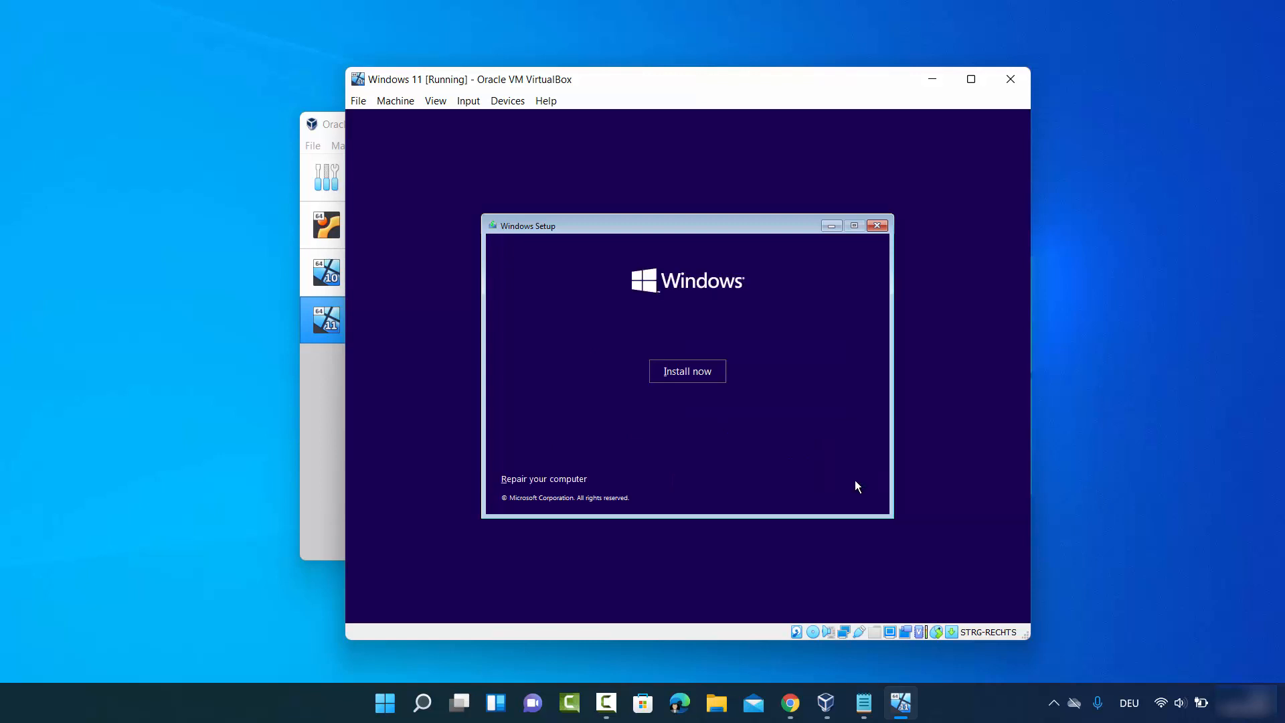
# - Start the installation and continue without entering a product key
pyautogui.click(692, 376)
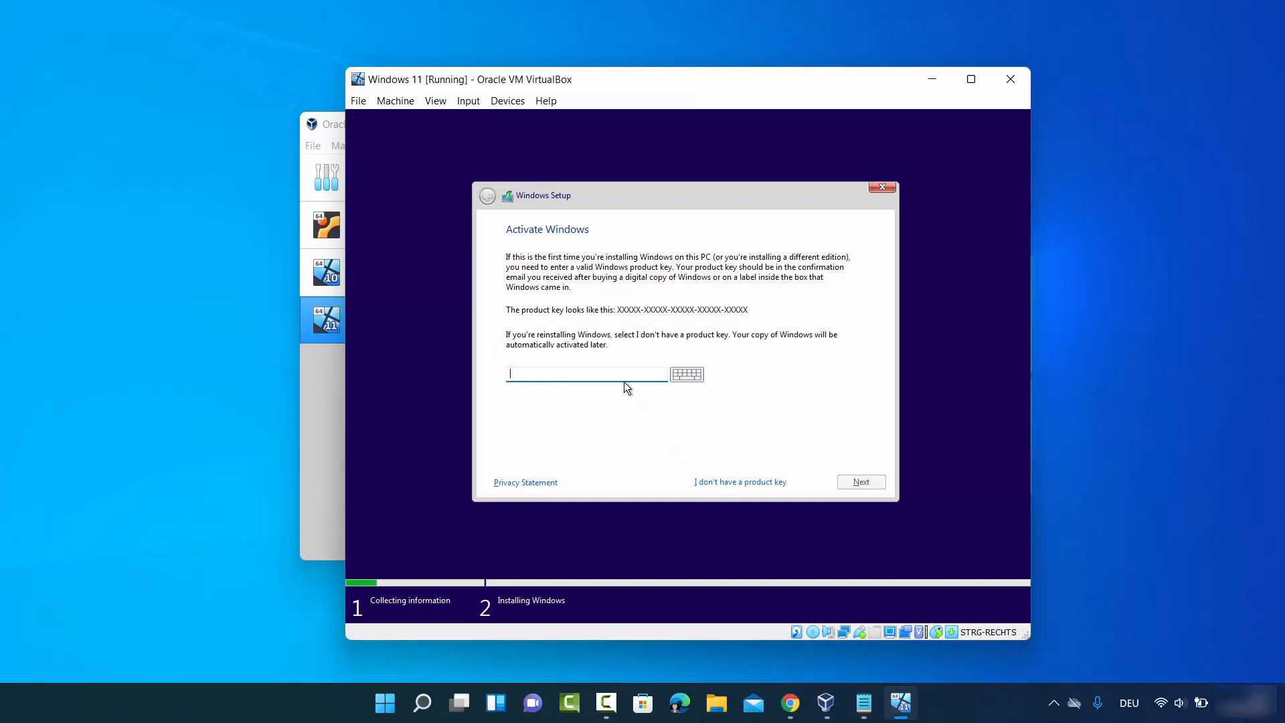
pyautogui.click(730, 483)
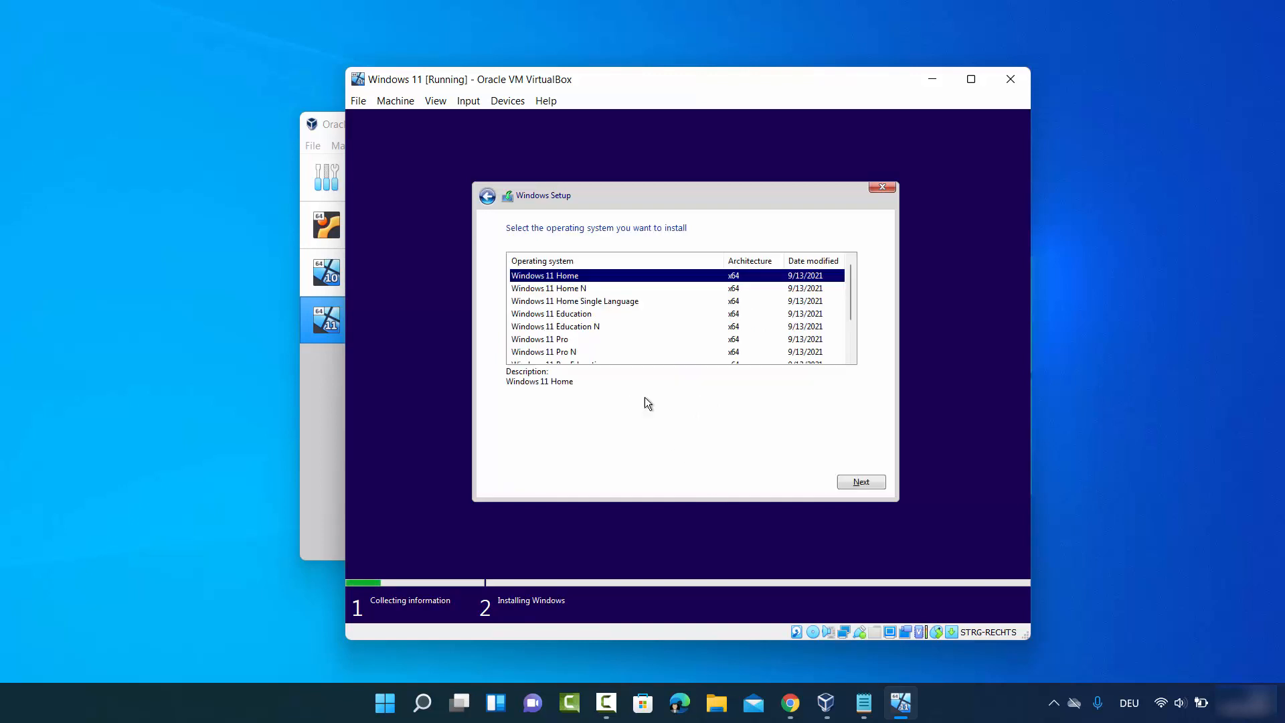
# - Select the Windows 11 Pro edition and accept the Microsoft Software License Terms
pyautogui.click(553, 341)
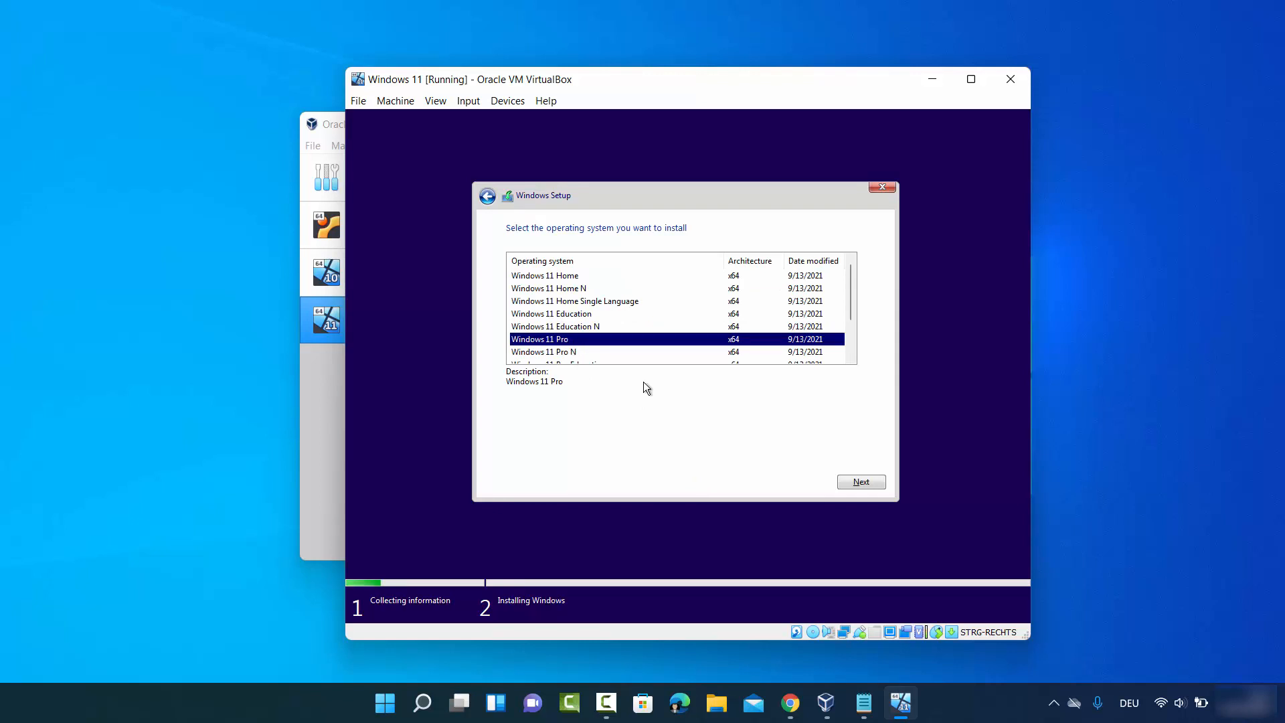
pyautogui.click(858, 483)
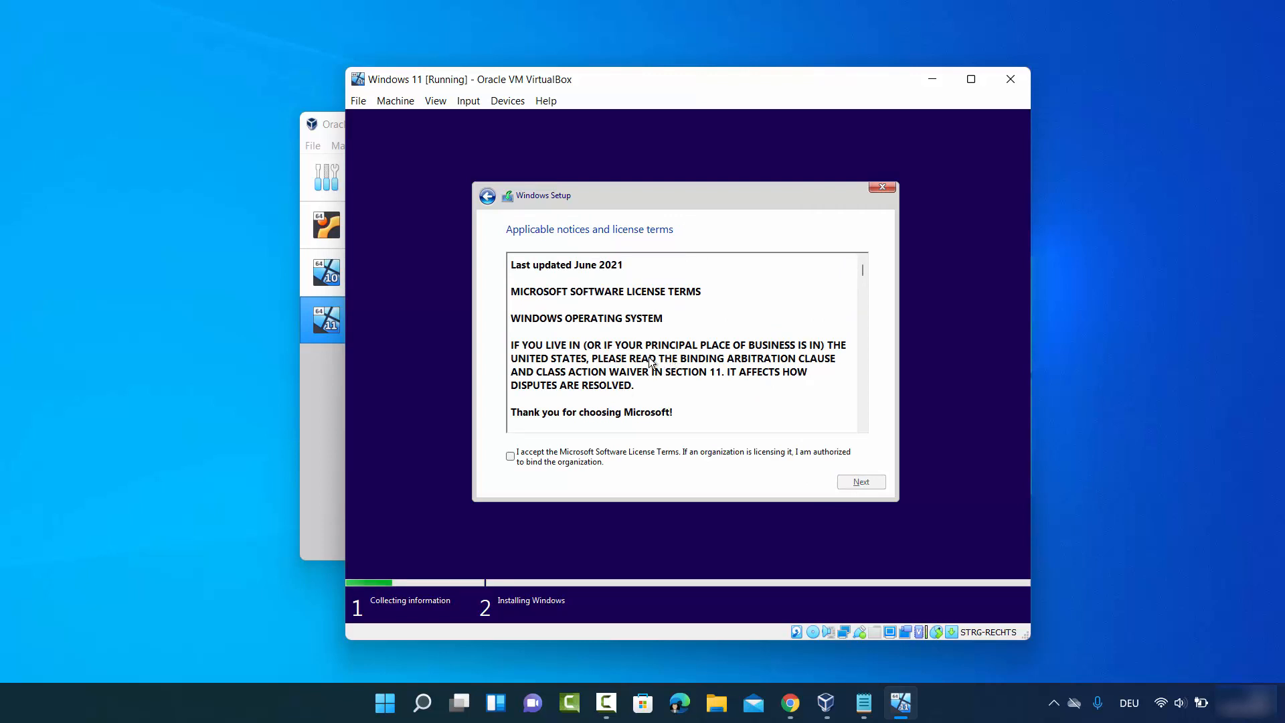
pyautogui.click(510, 457)
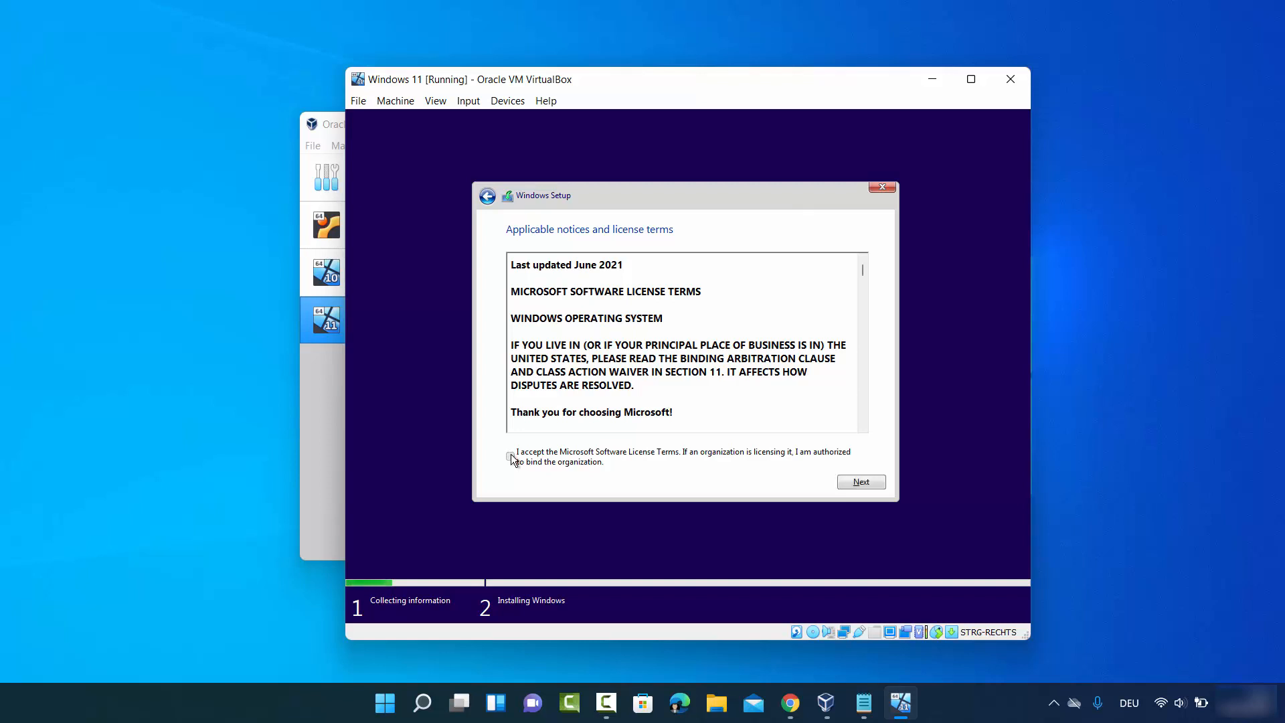
pyautogui.click(870, 483)
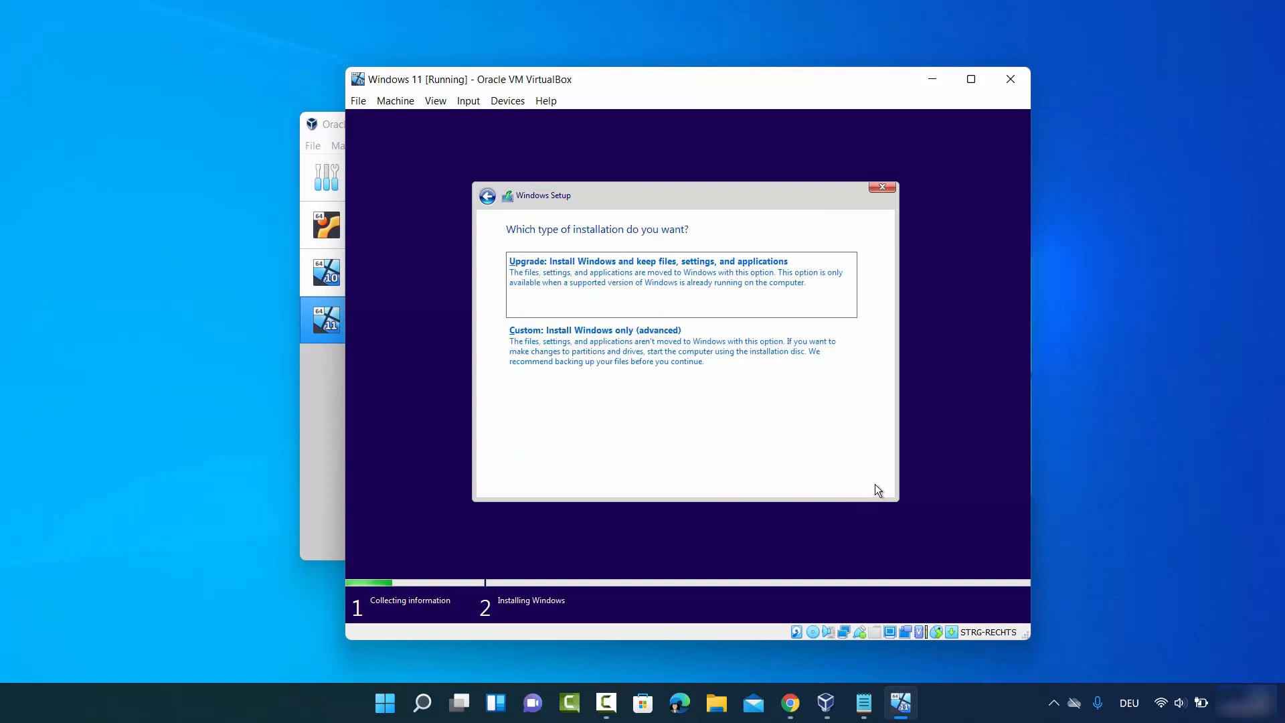
# - Choose the custom installation and install Windows onto Drive 0 Unallocated Space
pyautogui.click(600, 354)
pyautogui.click(1157, 562)
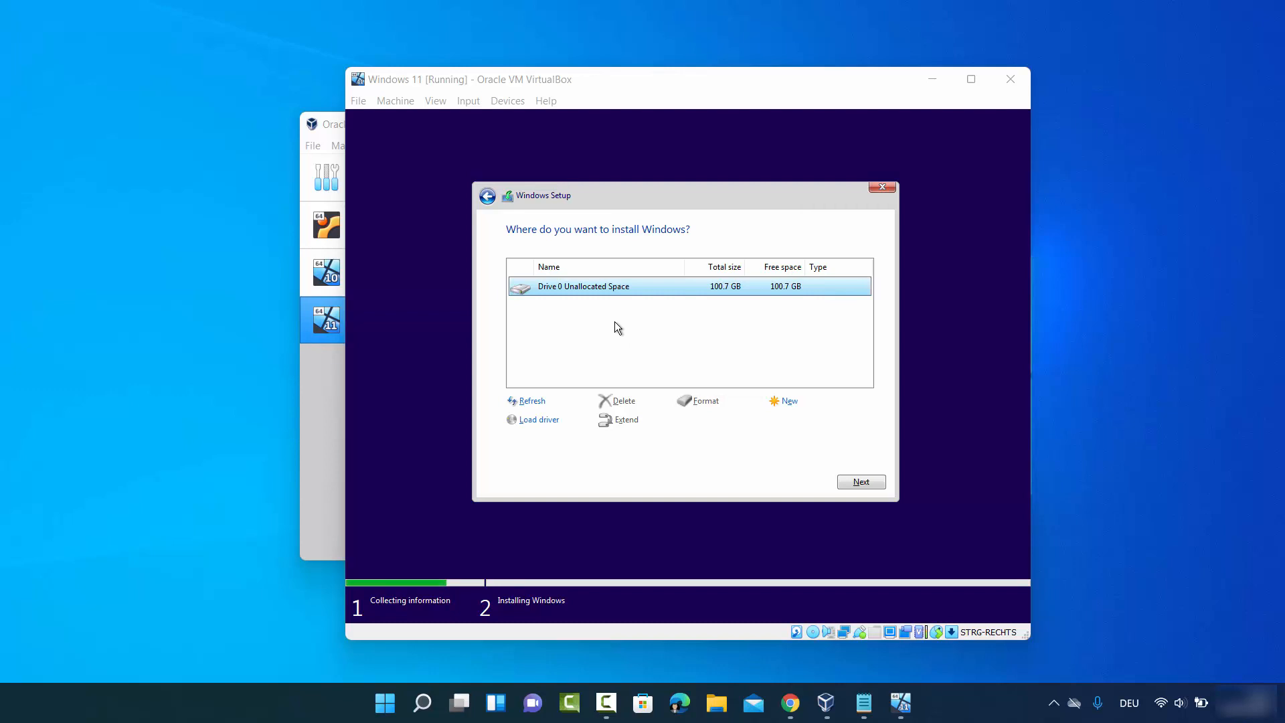
pyautogui.click(861, 482)
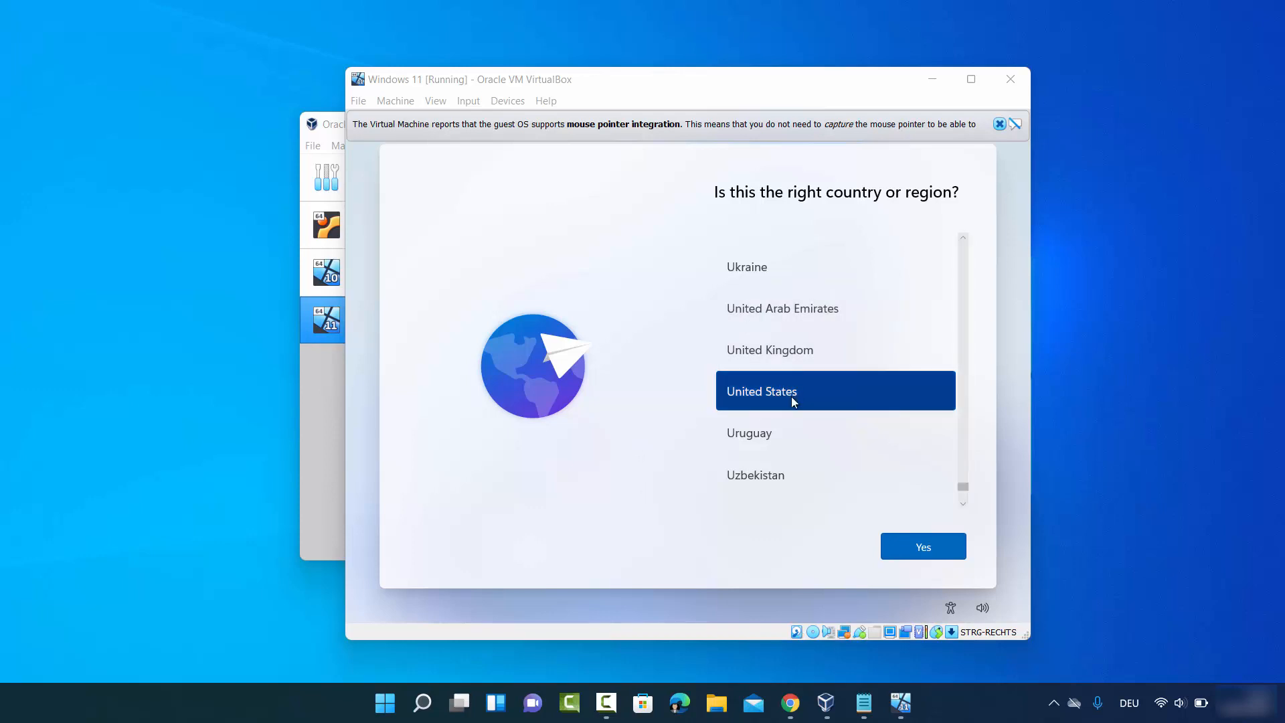
# - Confirm United States as the region and choose the German keyboard layout
pyautogui.click(896, 540)
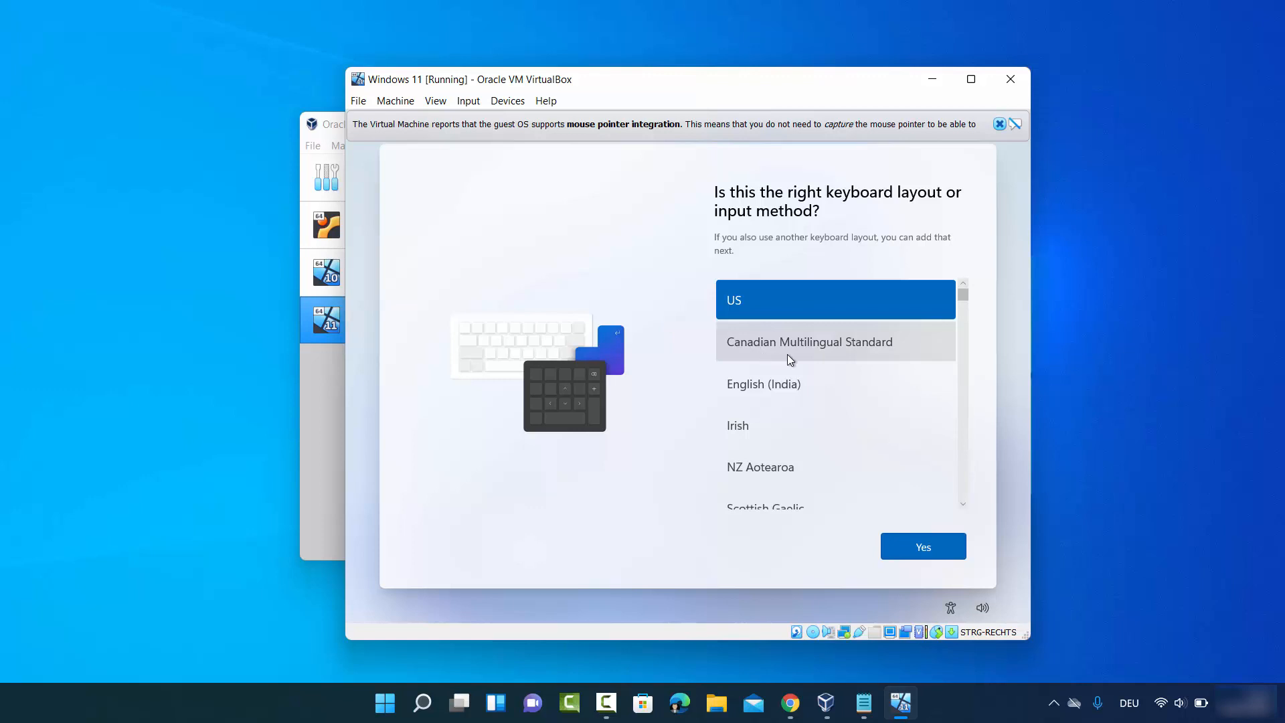
pyautogui.scroll(-5, 786, 355)
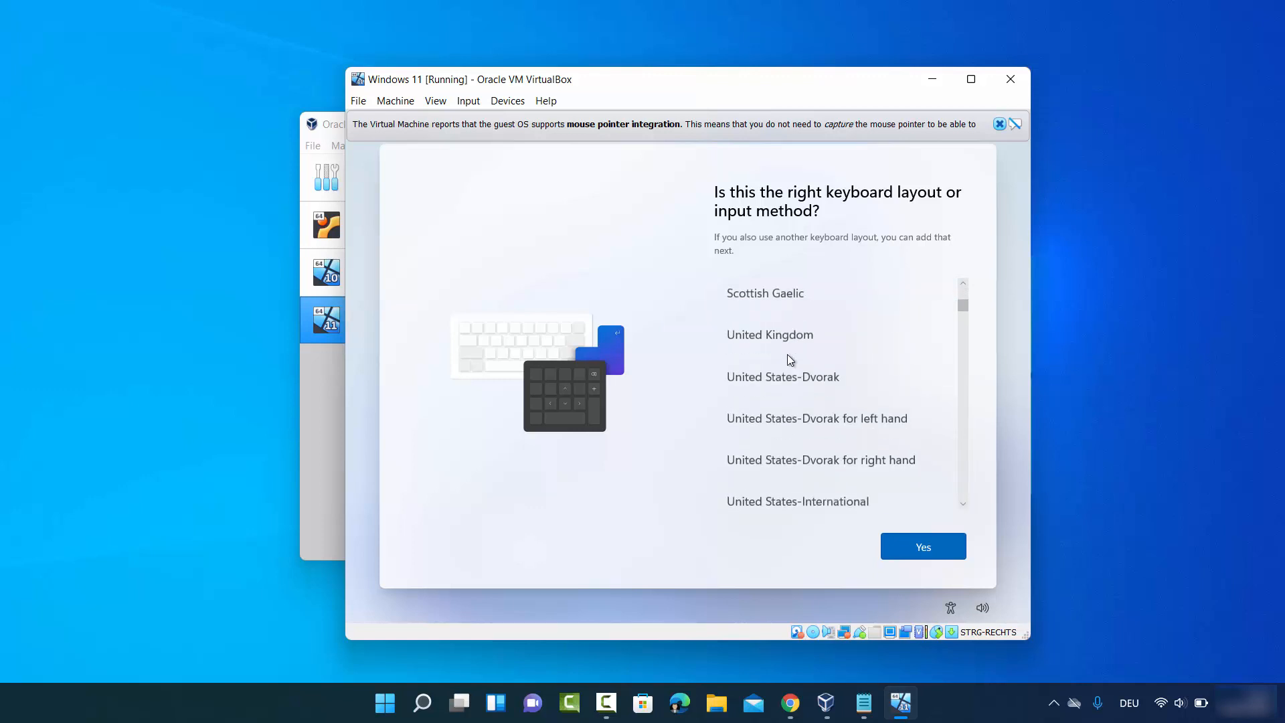
pyautogui.scroll(-10, 787, 354)
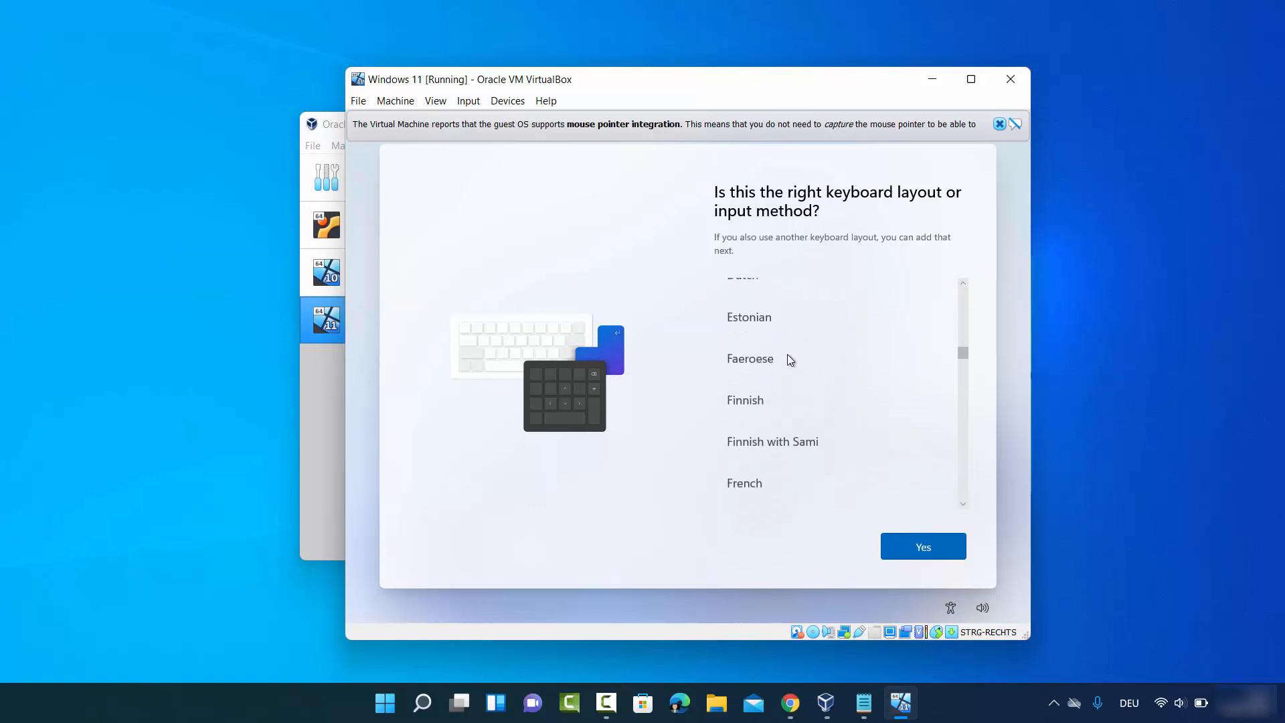
pyautogui.scroll(-3, 787, 359)
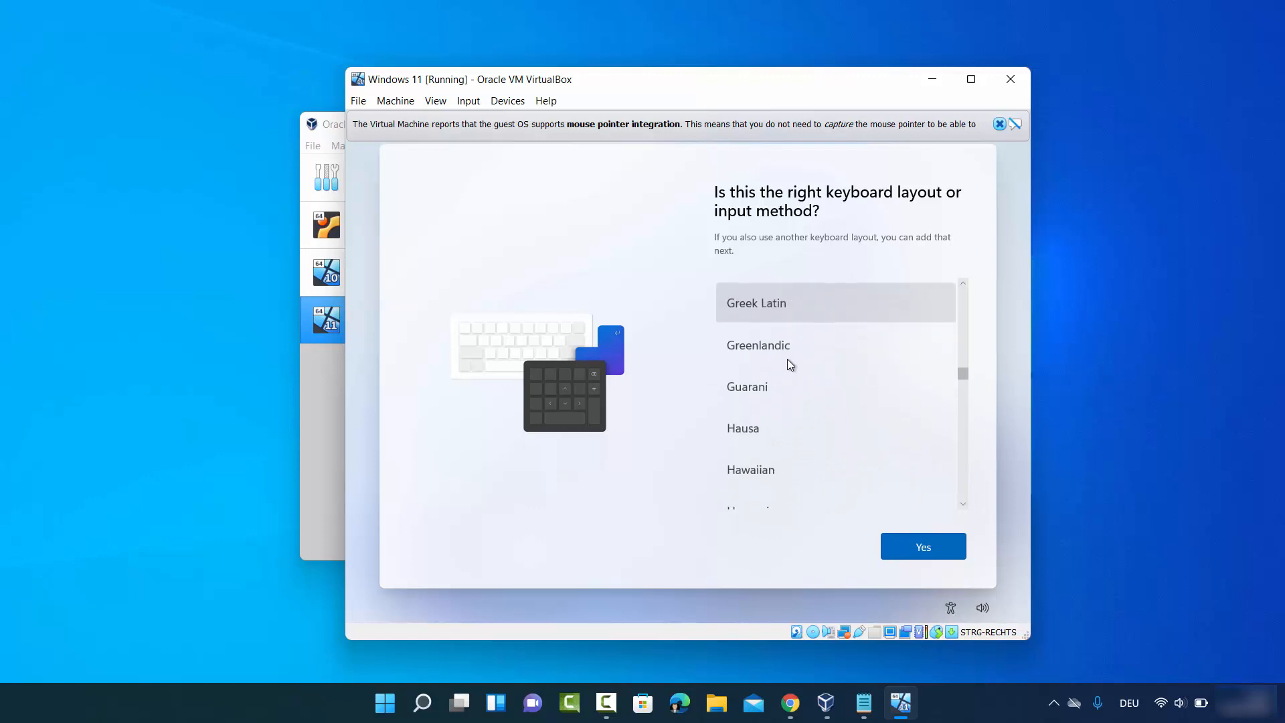
pyautogui.scroll(3, 787, 359)
pyautogui.scroll(2, 785, 359)
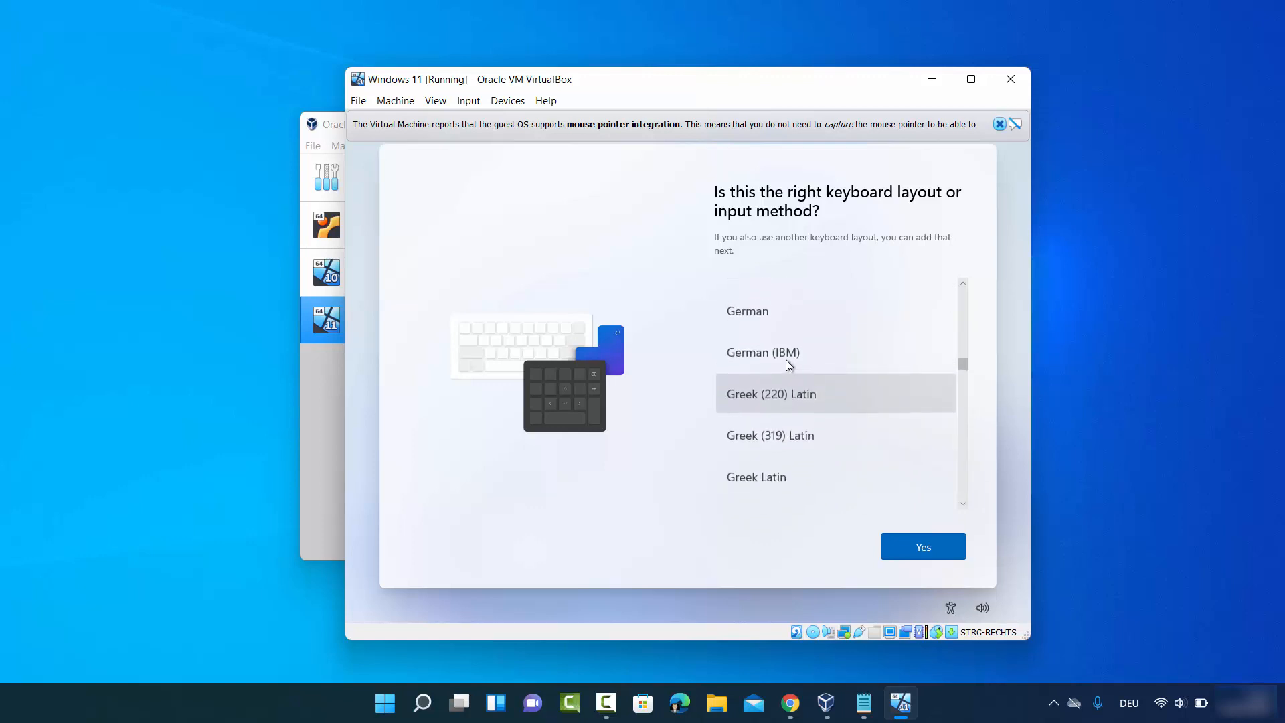
pyautogui.click(754, 311)
pyautogui.click(944, 548)
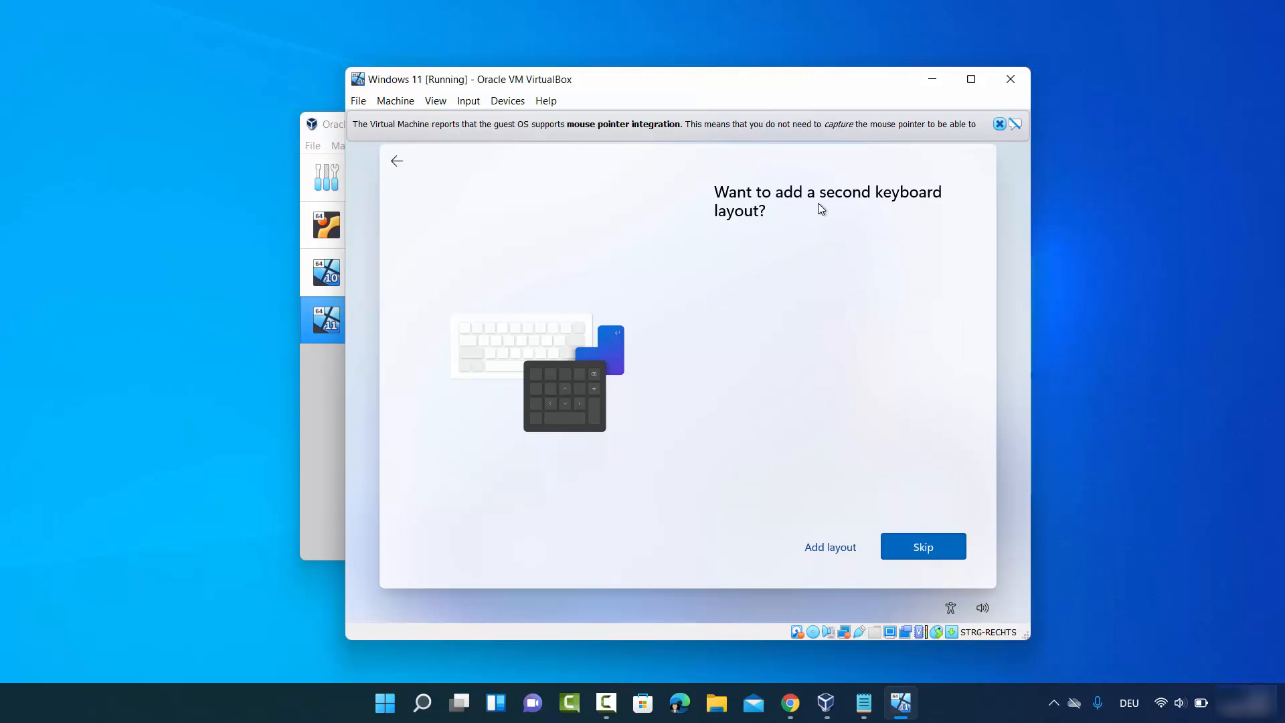
# - Skip adding a second keyboard layout and name the device cb
pyautogui.click(901, 546)
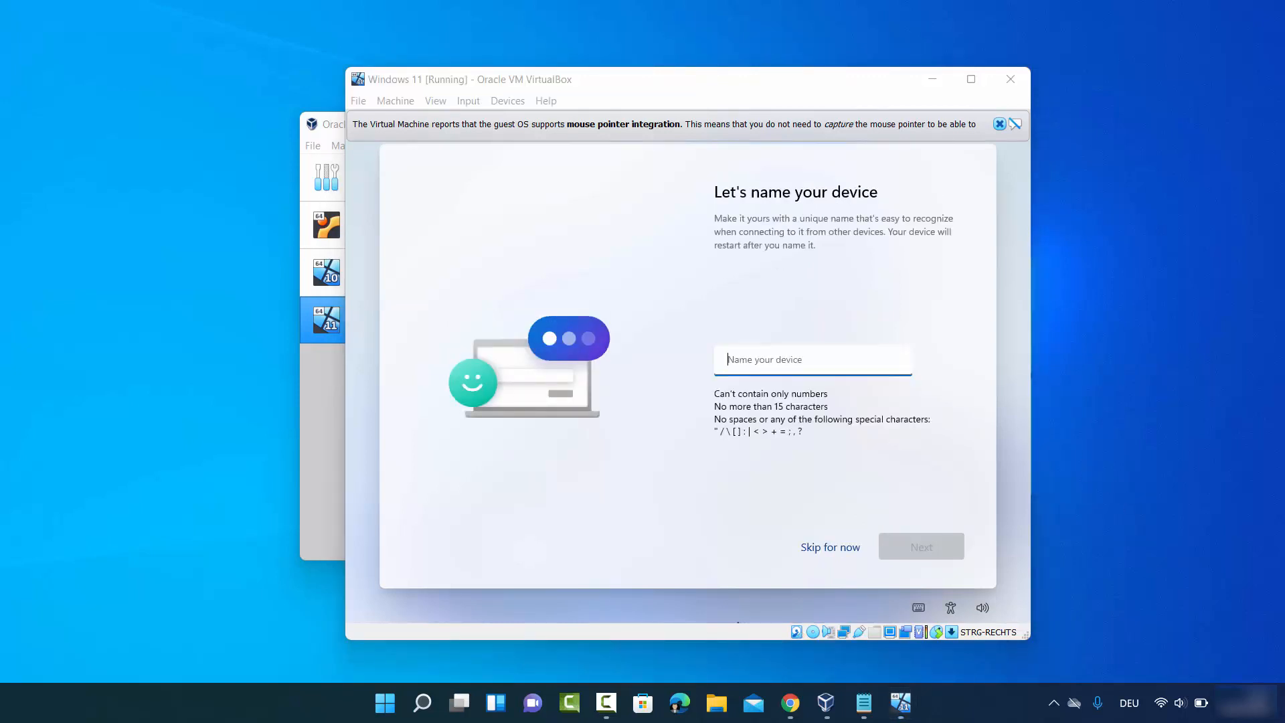
pyautogui.click(751, 358)
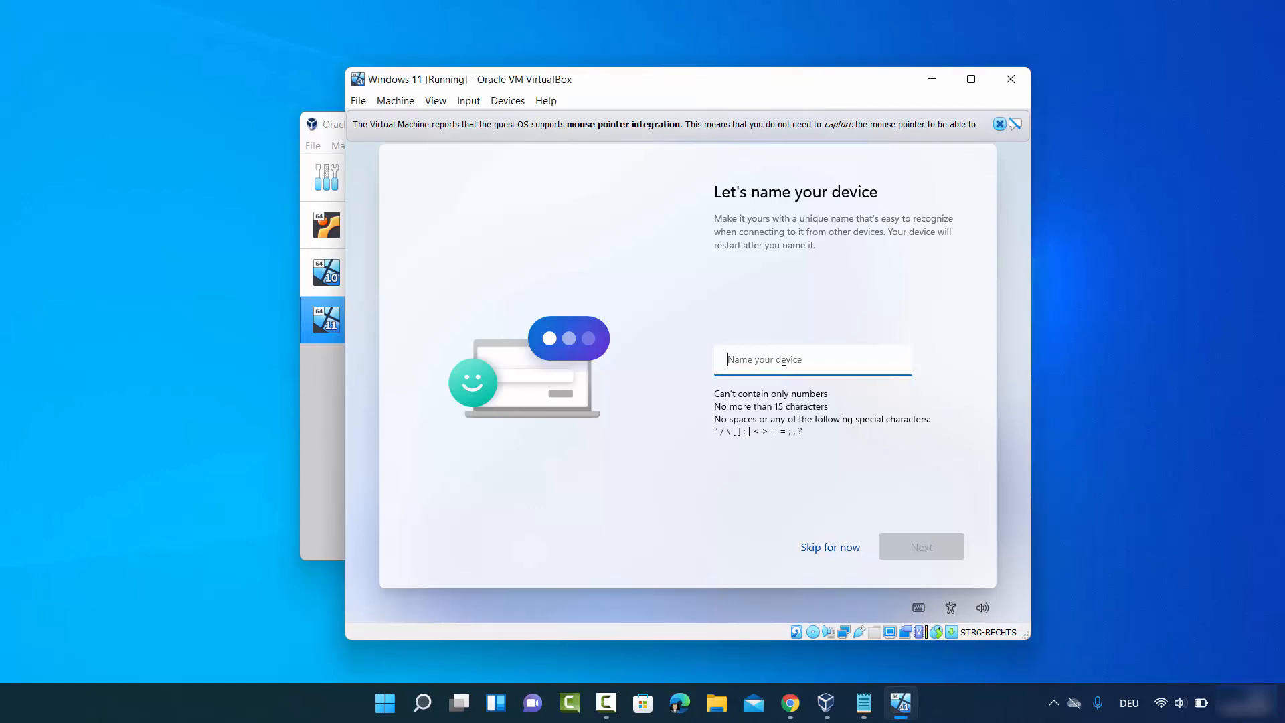
pyautogui.write('cb')
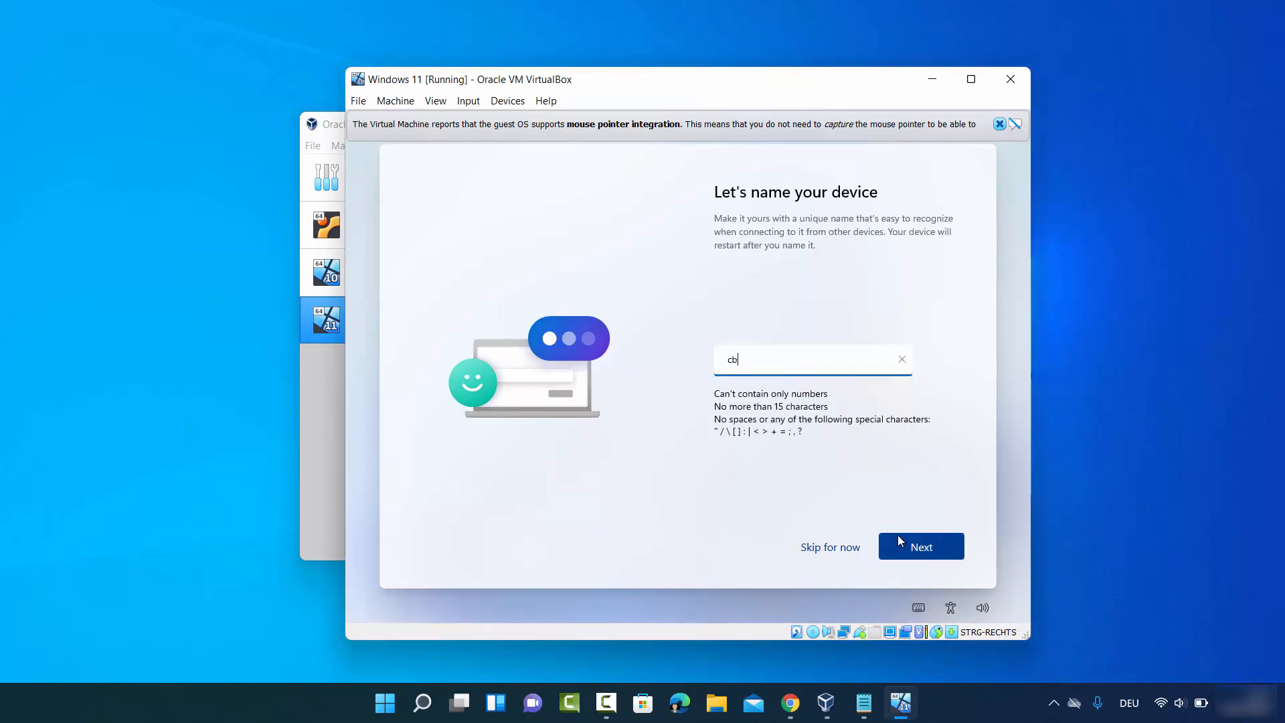
pyautogui.click(898, 540)
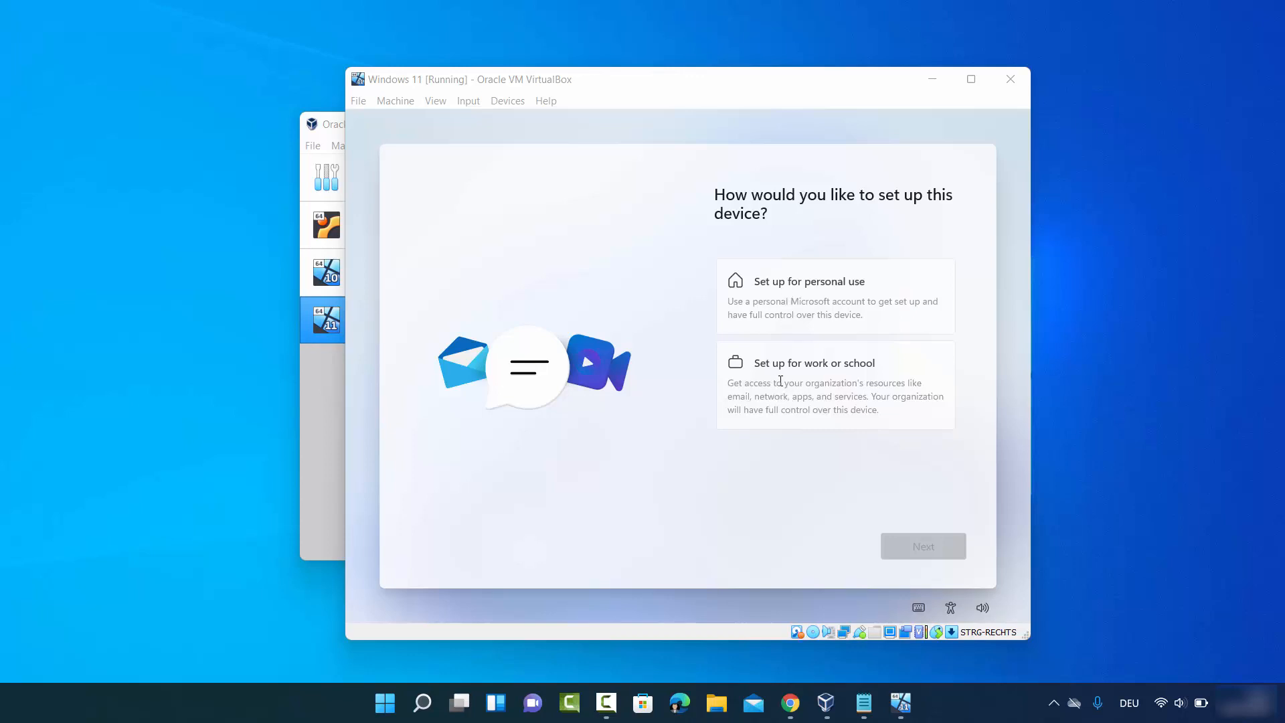
# - Set up the device for personal use
pyautogui.click(806, 312)
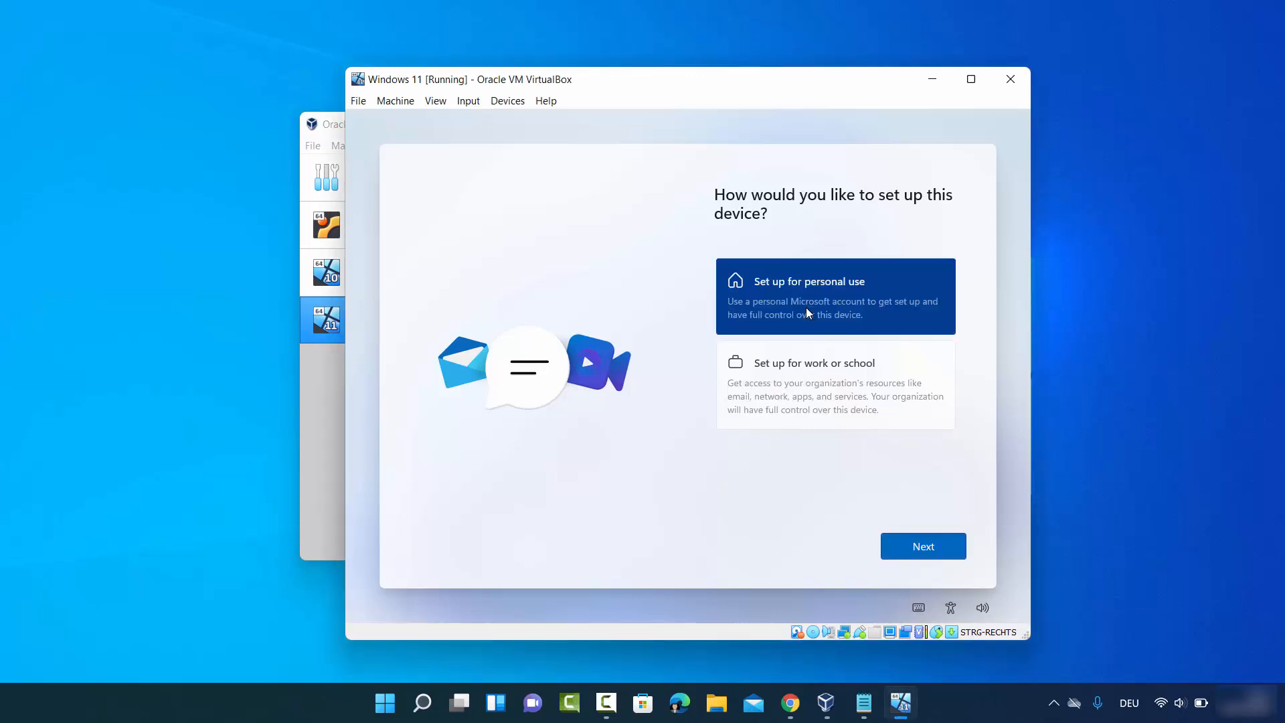
pyautogui.click(915, 552)
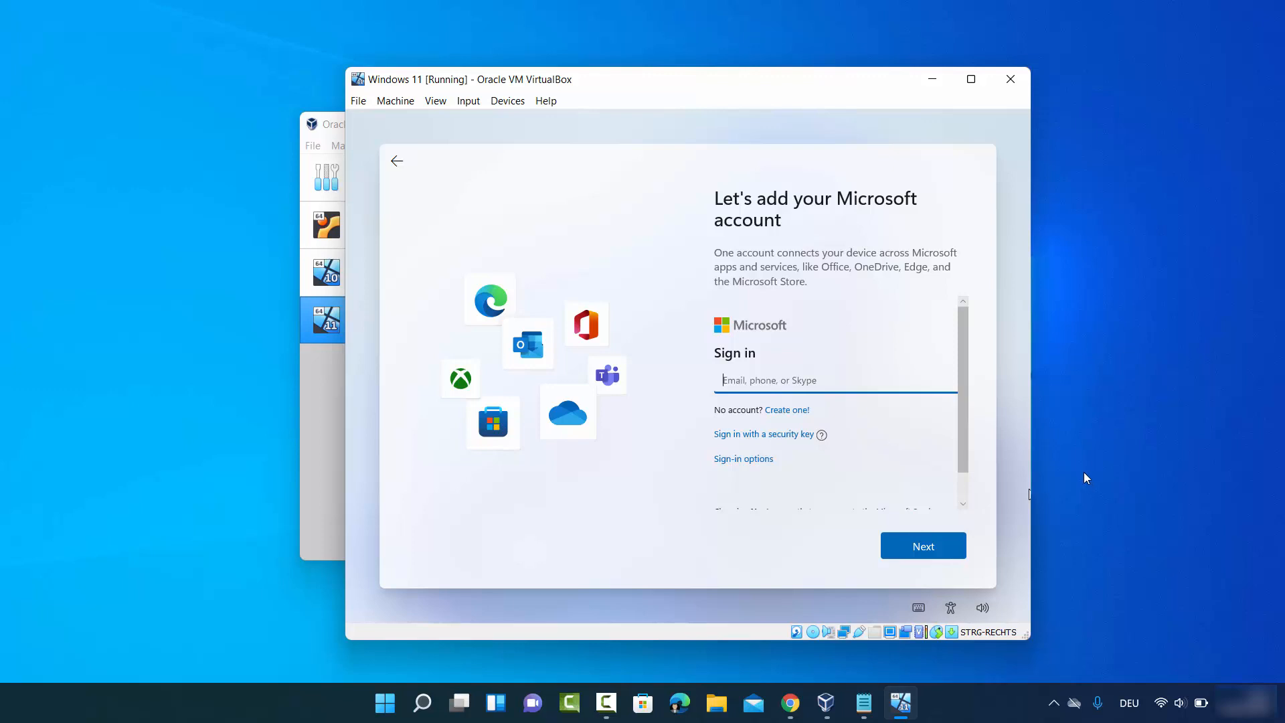
# - Choose an offline account from the sign-in options and skip the Microsoft account
pyautogui.click(791, 384)
pyautogui.moveTo(959, 404); pyautogui.dragTo(962, 432)
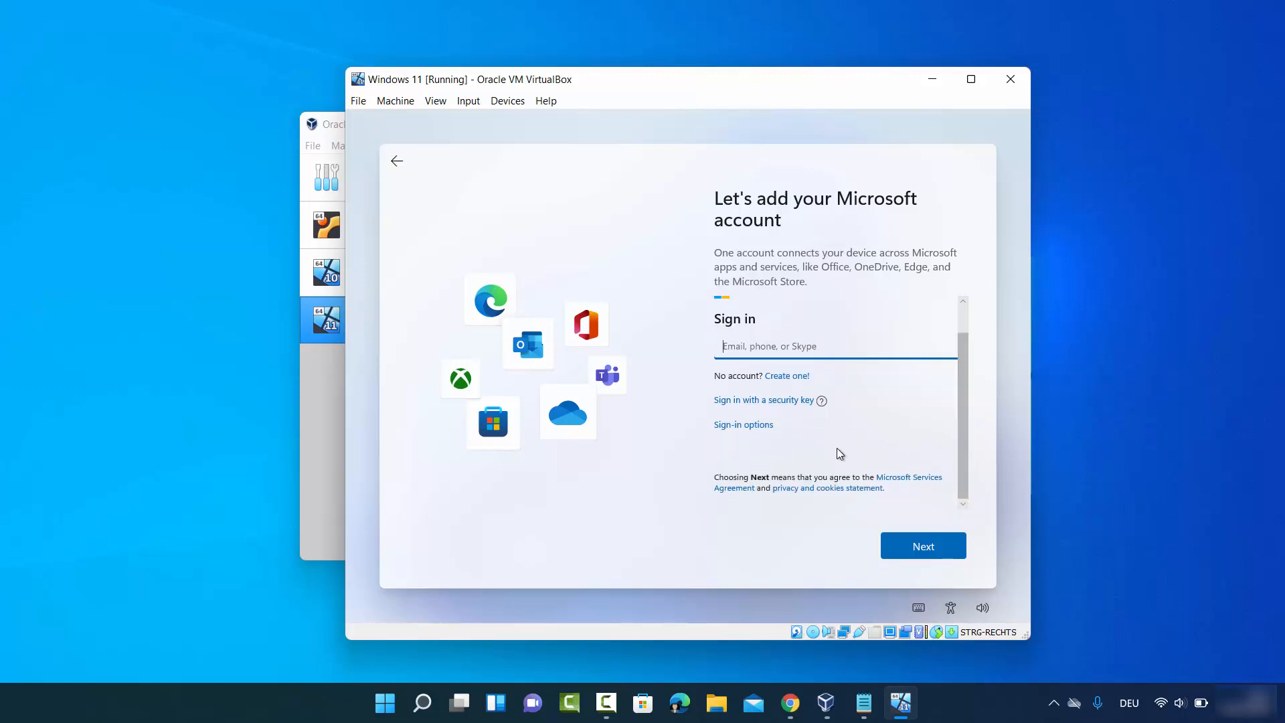
pyautogui.click(743, 425)
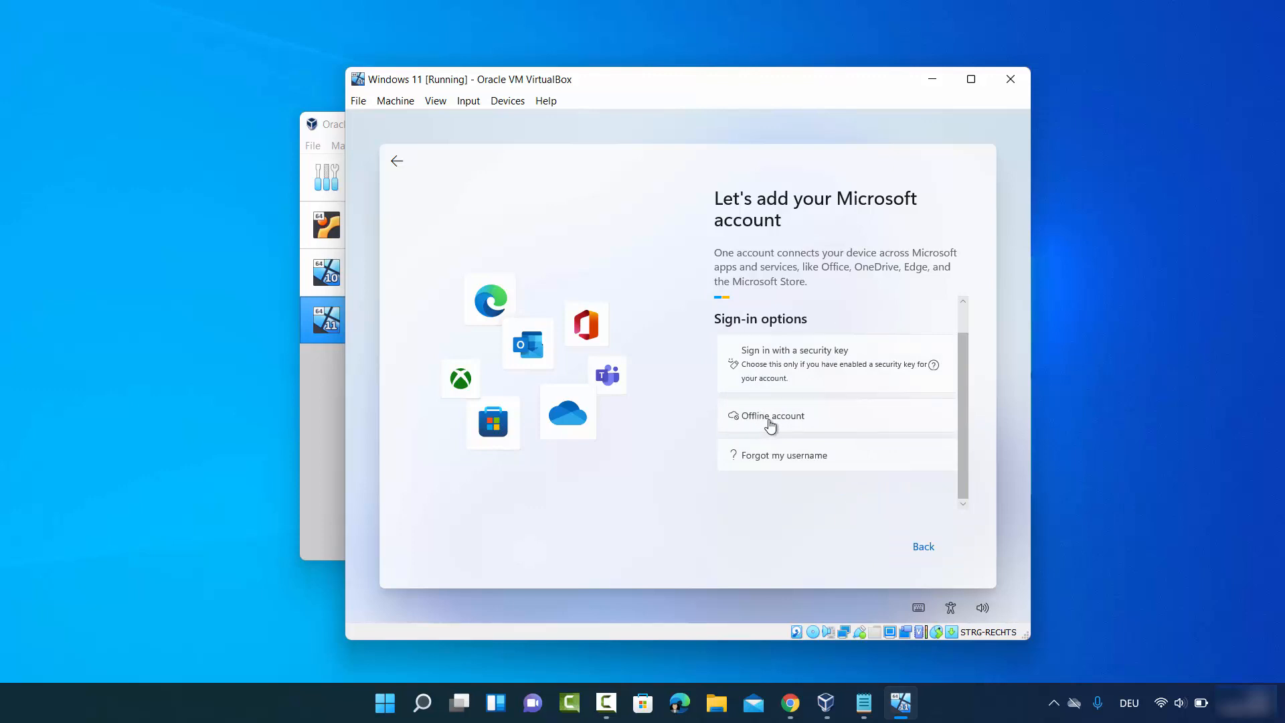
pyautogui.click(765, 421)
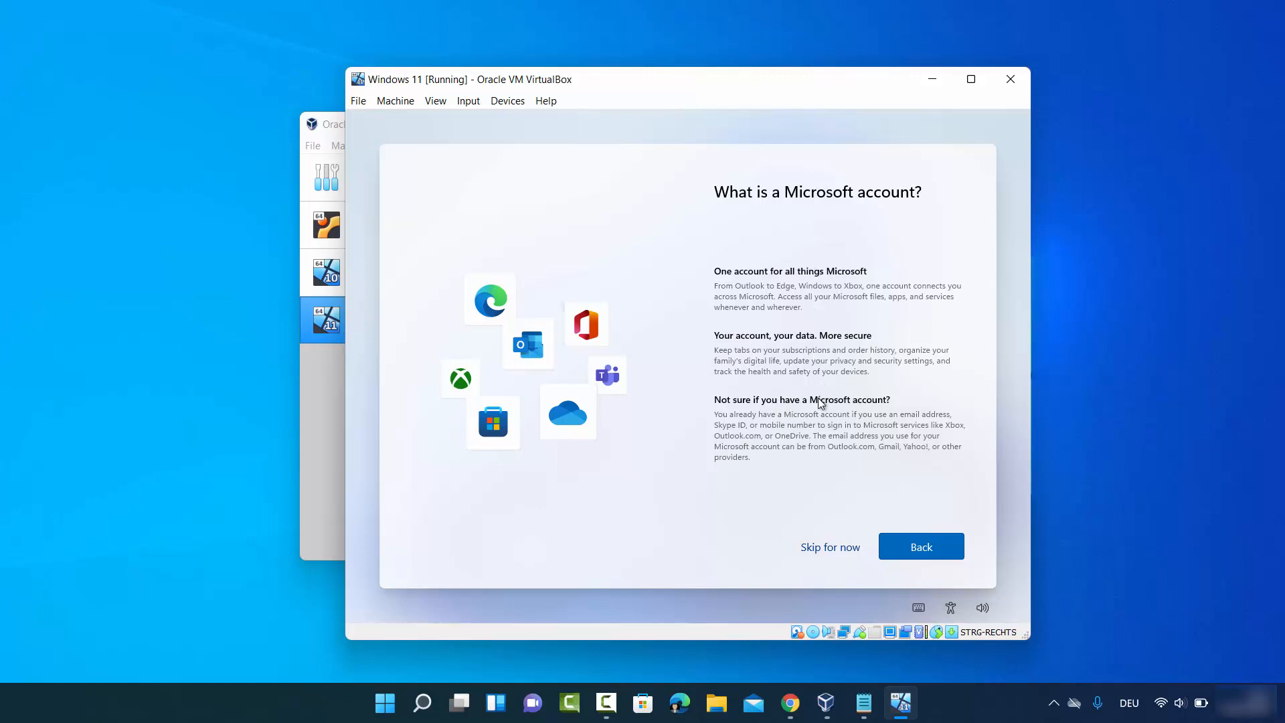
pyautogui.click(822, 547)
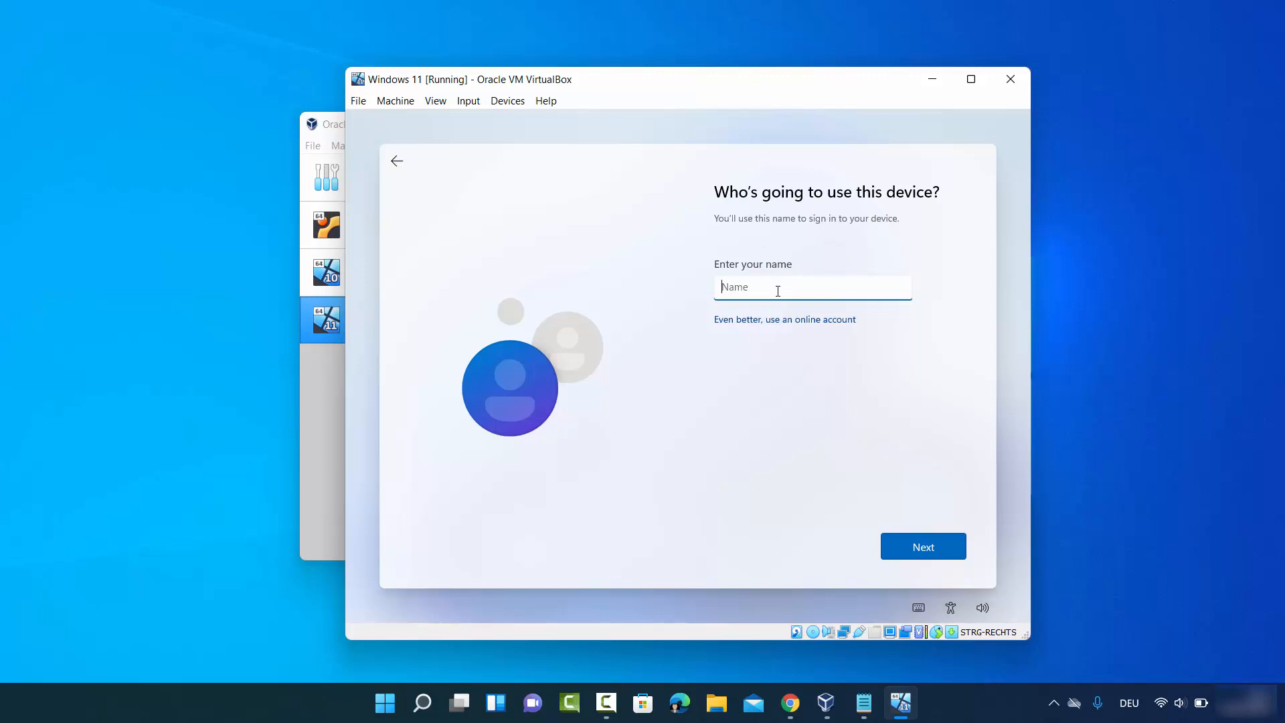
# - Enter codebind as the name of the local user
pyautogui.write('codebind')
pyautogui.click(909, 548)
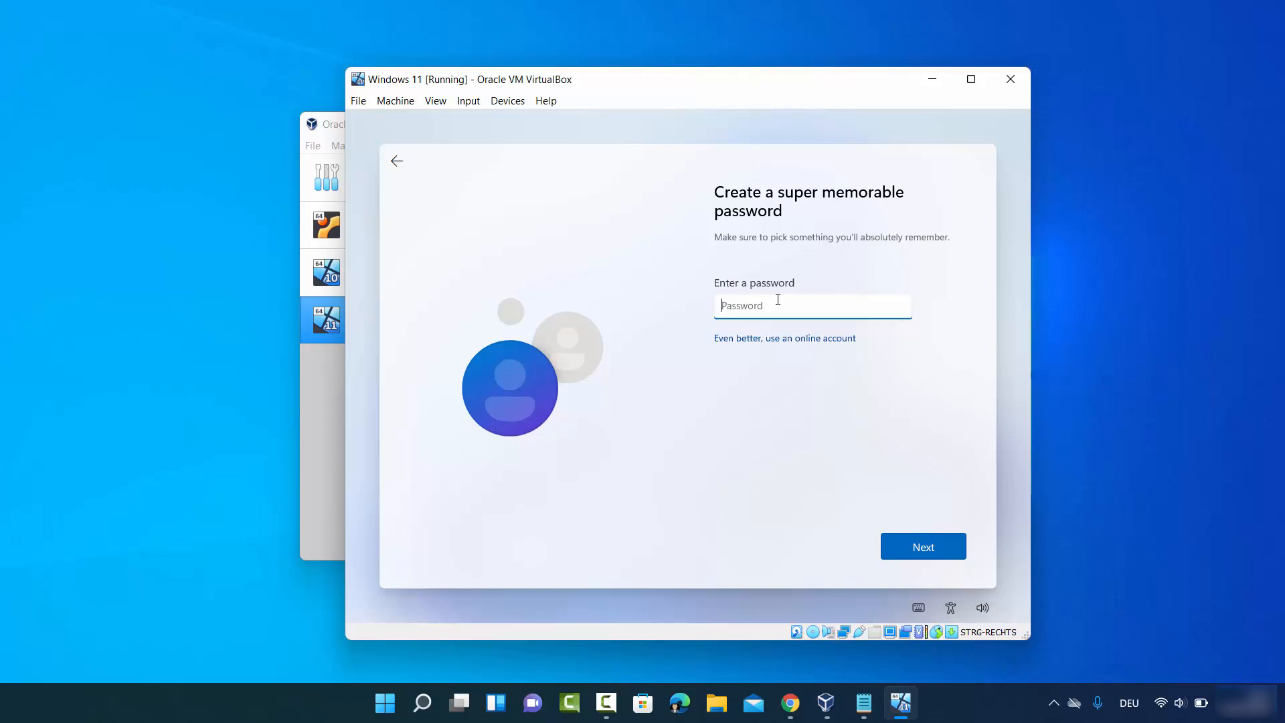
# - Create the account password and confirm it
pyautogui.write('••••••')
pyautogui.click(898, 539)
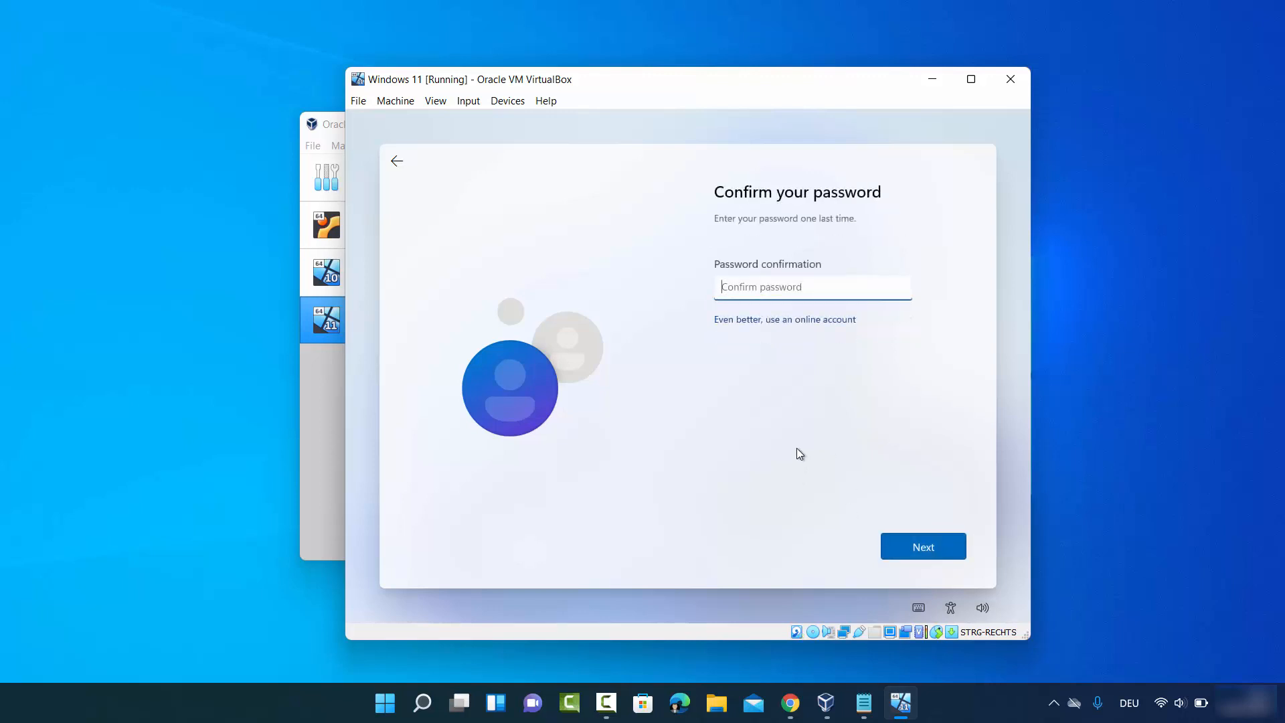
pyautogui.write('••••••')
pyautogui.click(920, 546)
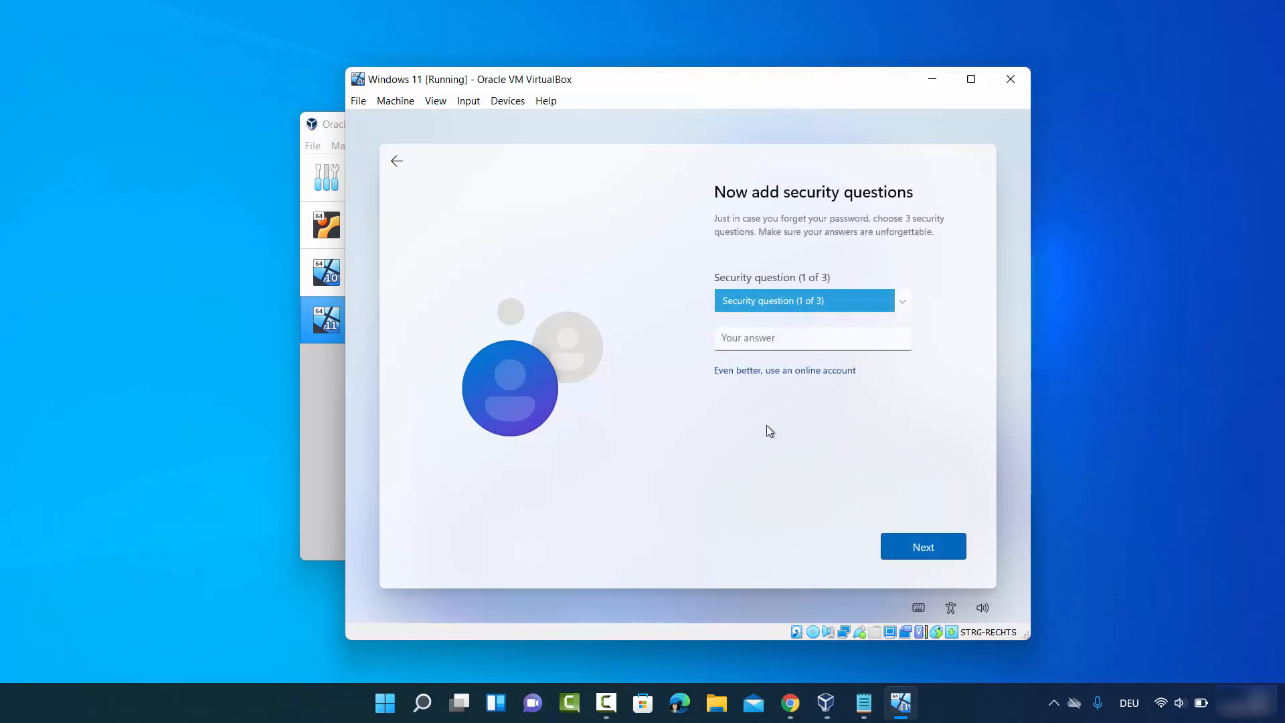
# - Choose the security questions and enter the answers for them
pyautogui.click(748, 303)
pyautogui.click(751, 317)
pyautogui.click(753, 335)
pyautogui.write('cb')
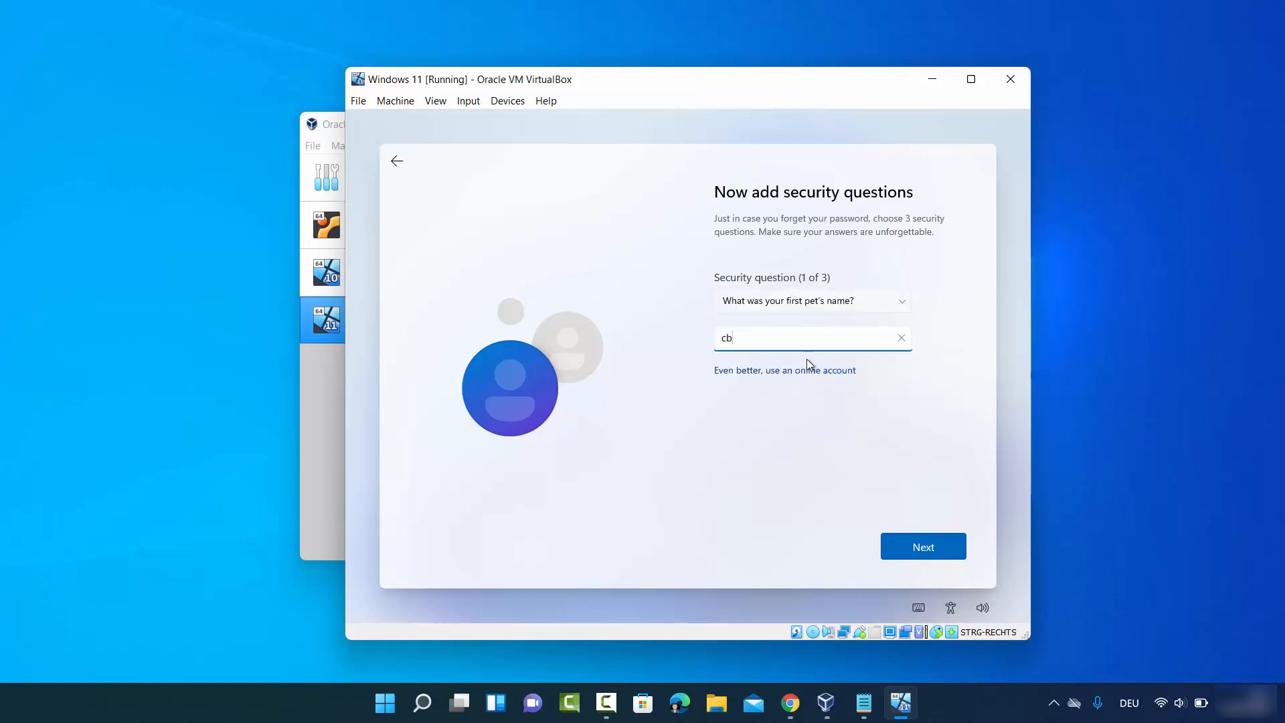
pyautogui.click(920, 544)
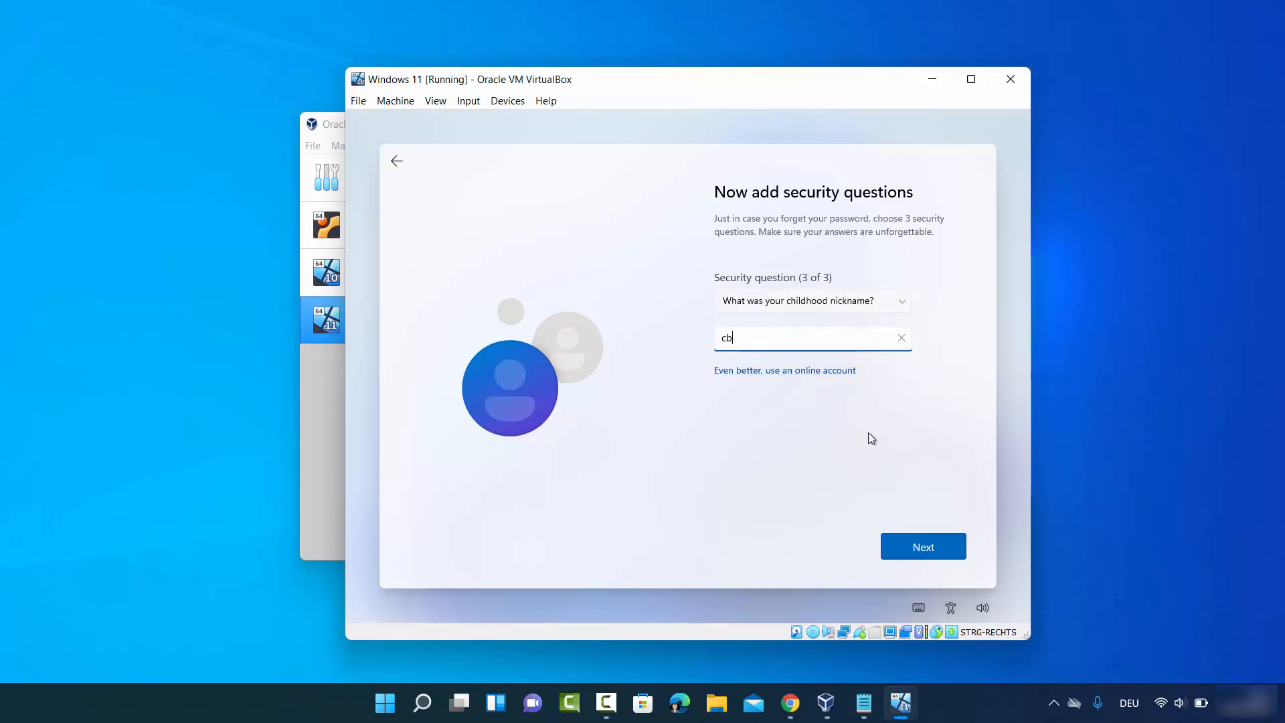
pyautogui.click(926, 544)
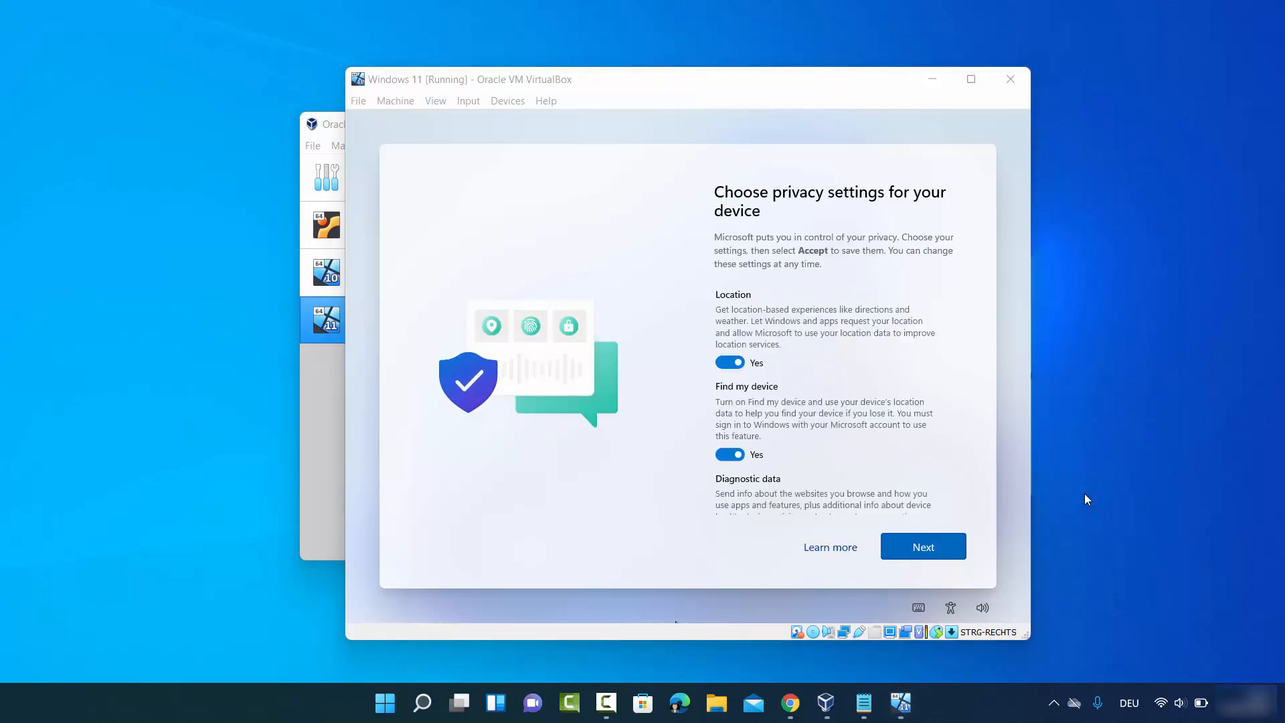
# - Turn off every privacy setting, including location, find my device, diagnostics, inking, tailored experiences and advertising ID, then accept
pyautogui.click(729, 363)
pyautogui.click(724, 445)
pyautogui.scroll(-1, 723, 445)
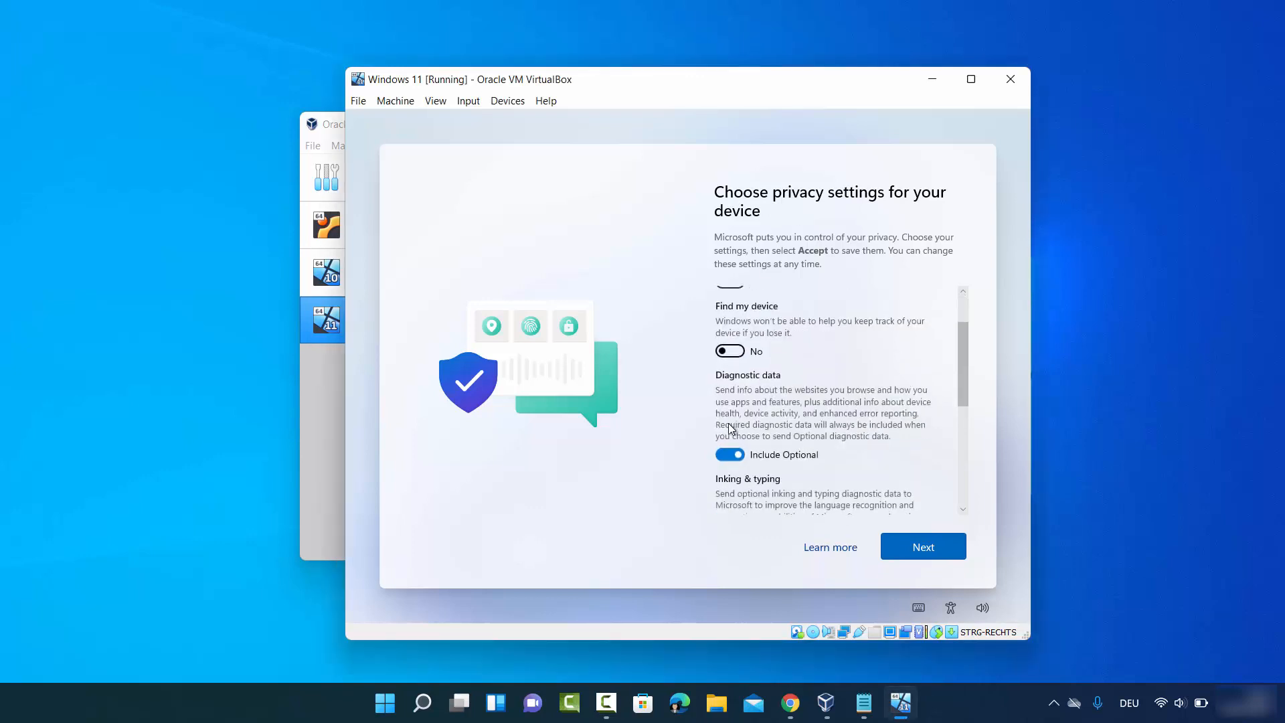
pyautogui.click(724, 449)
pyautogui.scroll(-1, 722, 455)
pyautogui.scroll(-1, 721, 452)
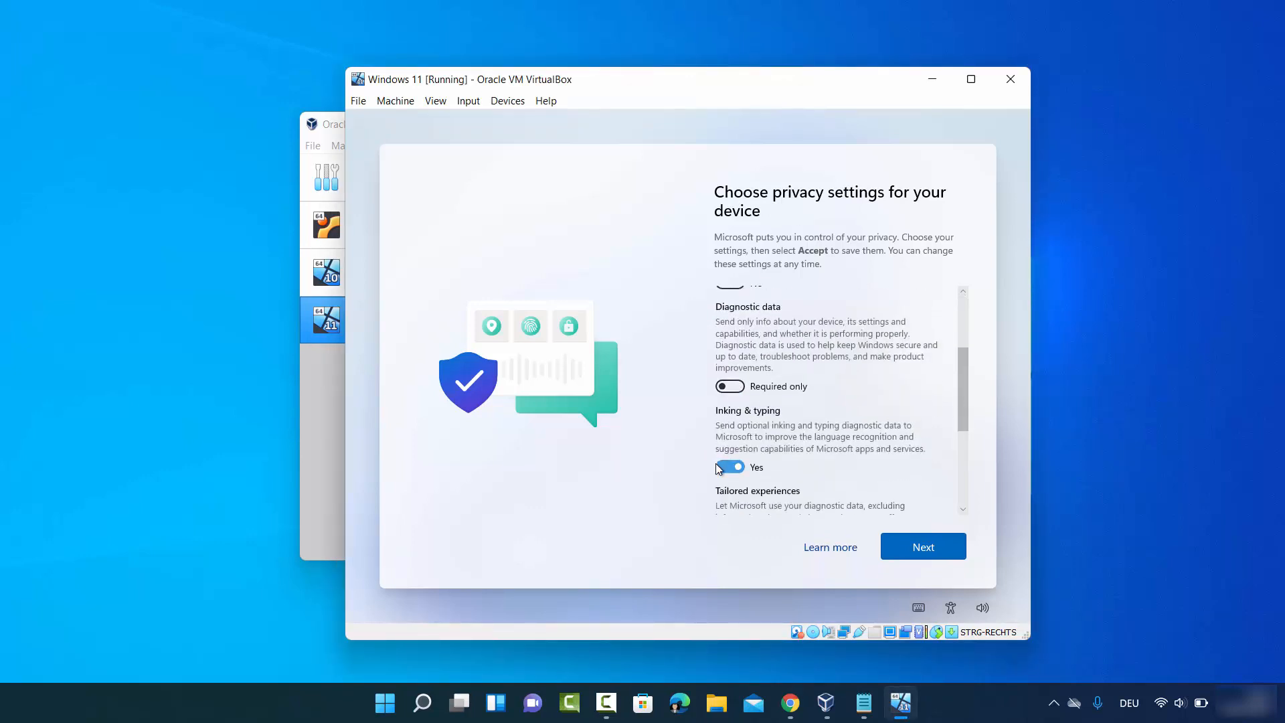
pyautogui.click(723, 464)
pyautogui.scroll(-2, 722, 468)
pyautogui.click(723, 491)
pyautogui.scroll(-1, 725, 491)
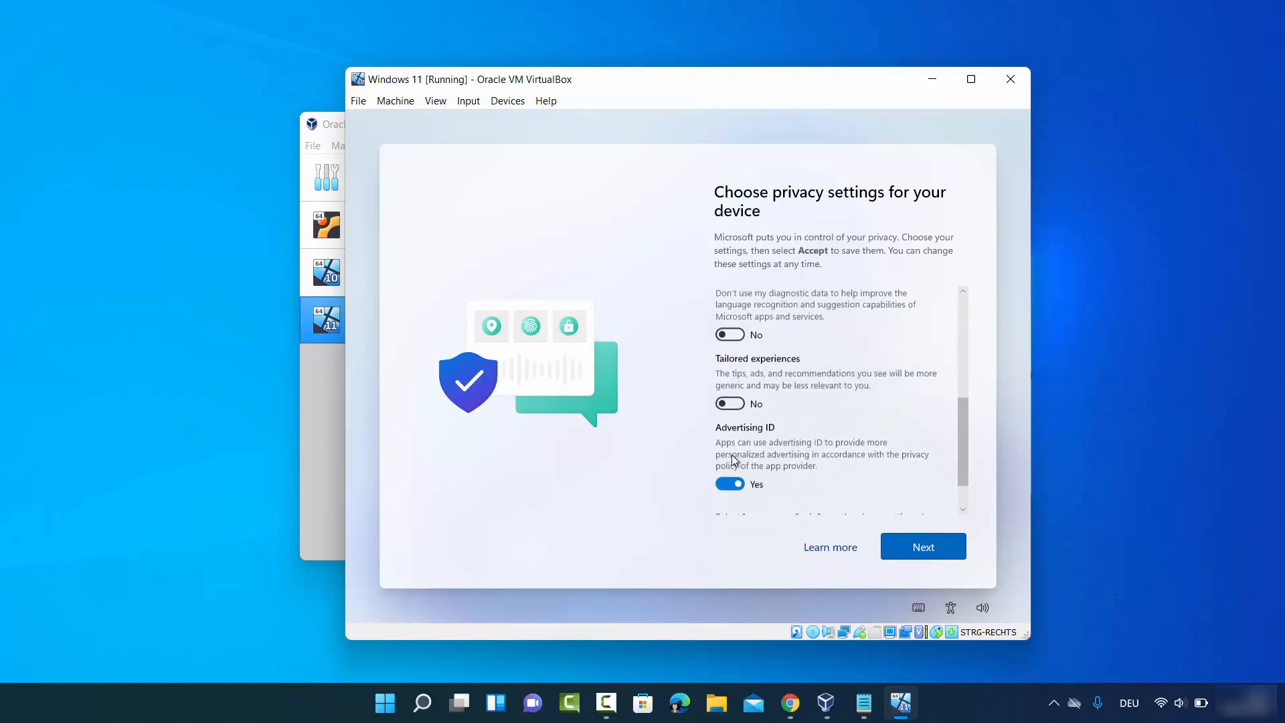
pyautogui.click(724, 462)
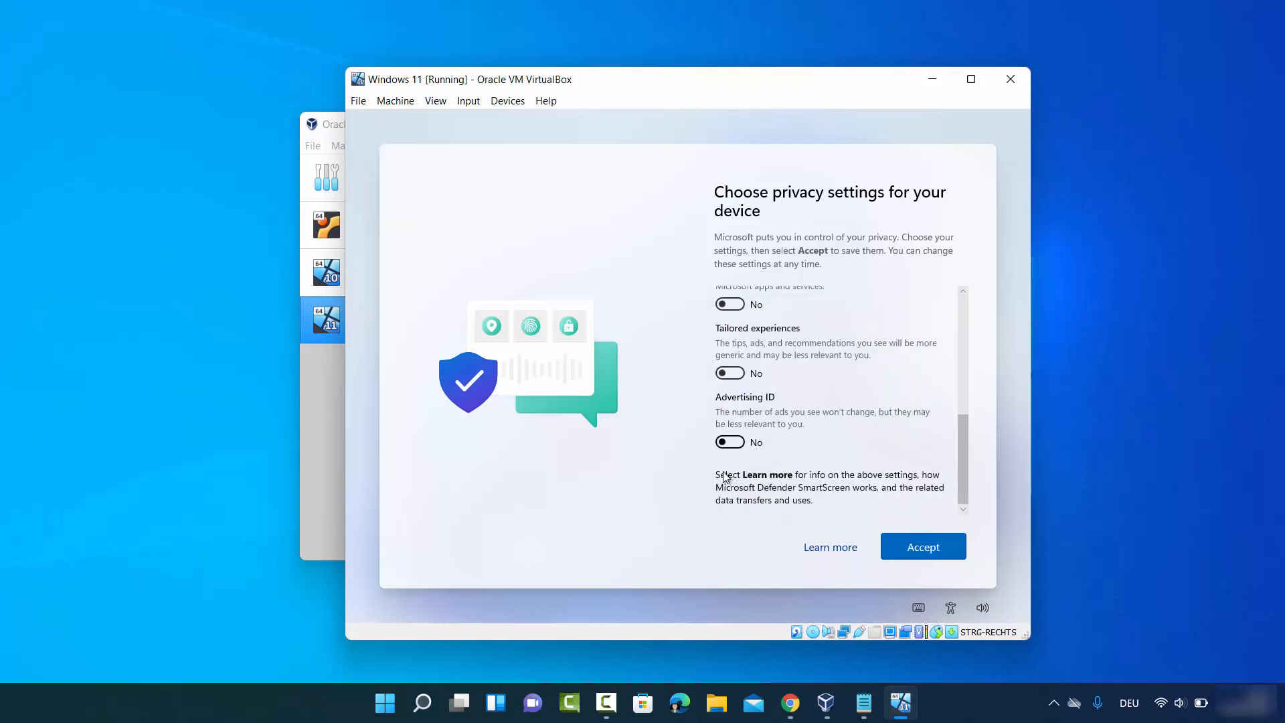
pyautogui.click(909, 547)
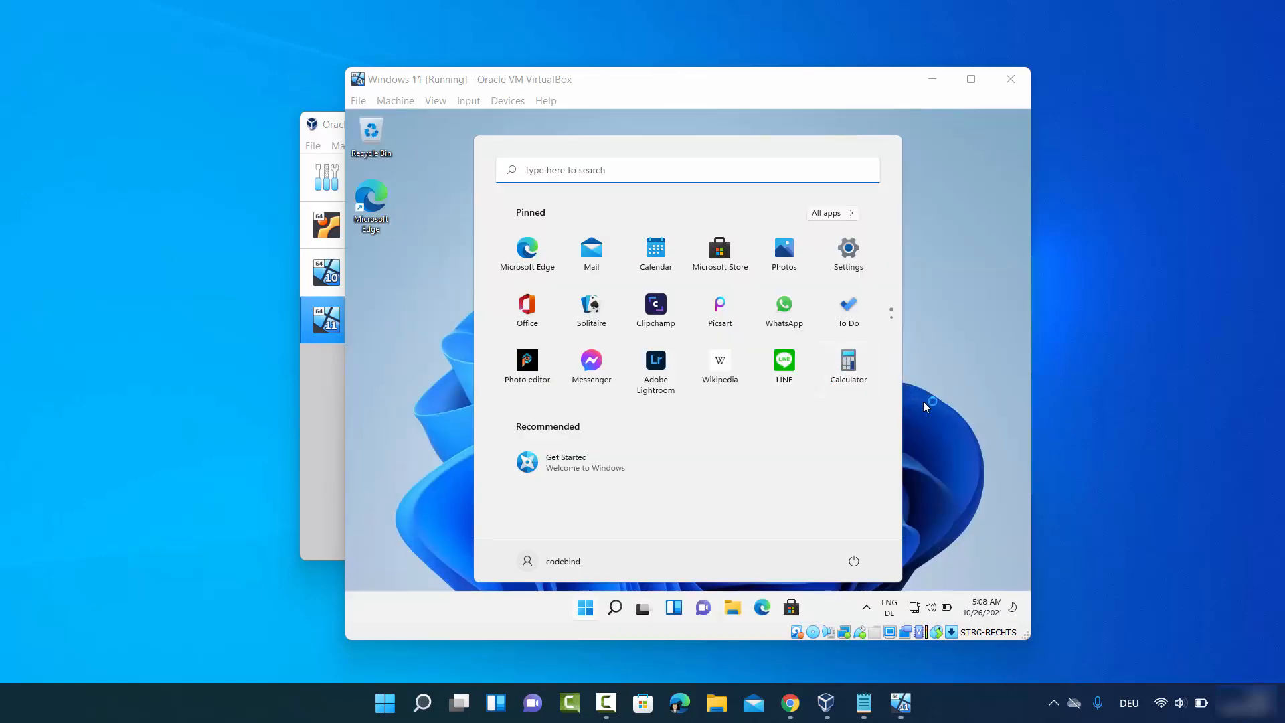
# - Maximize the virtual machine window and insert the Guest Additions CD image
pyautogui.click(975, 456)
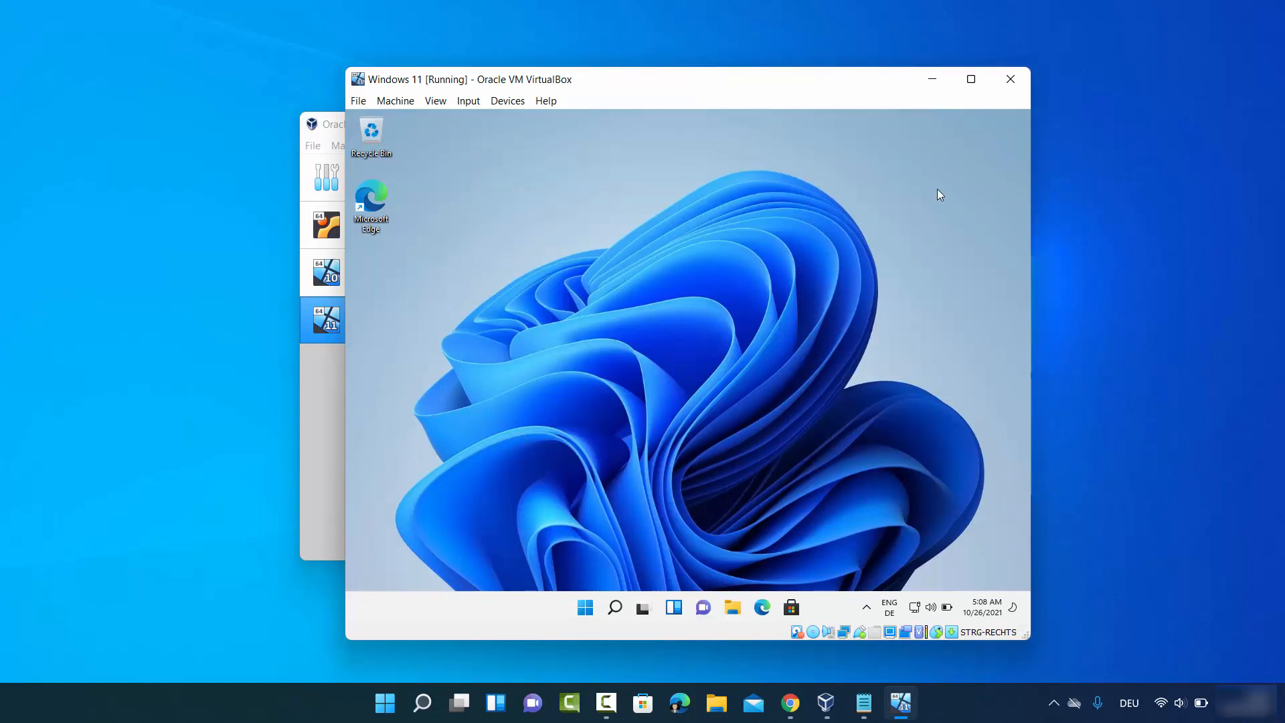
pyautogui.click(970, 79)
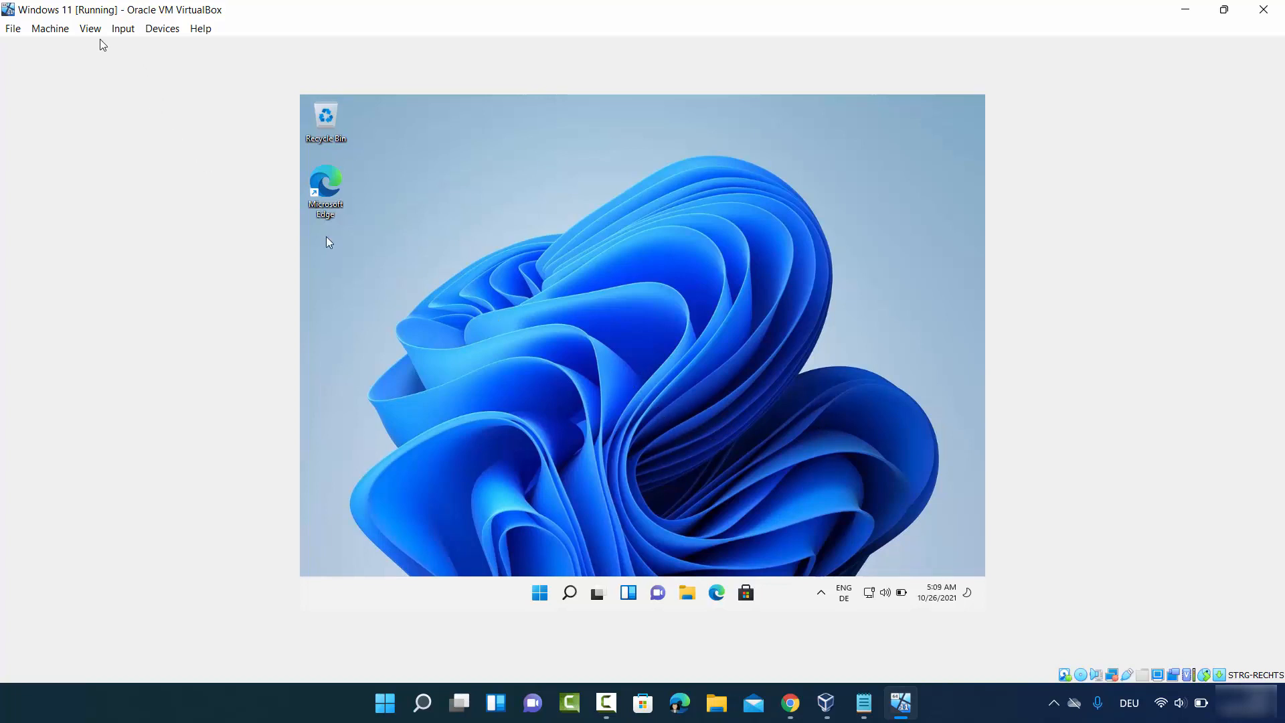
pyautogui.click(162, 28)
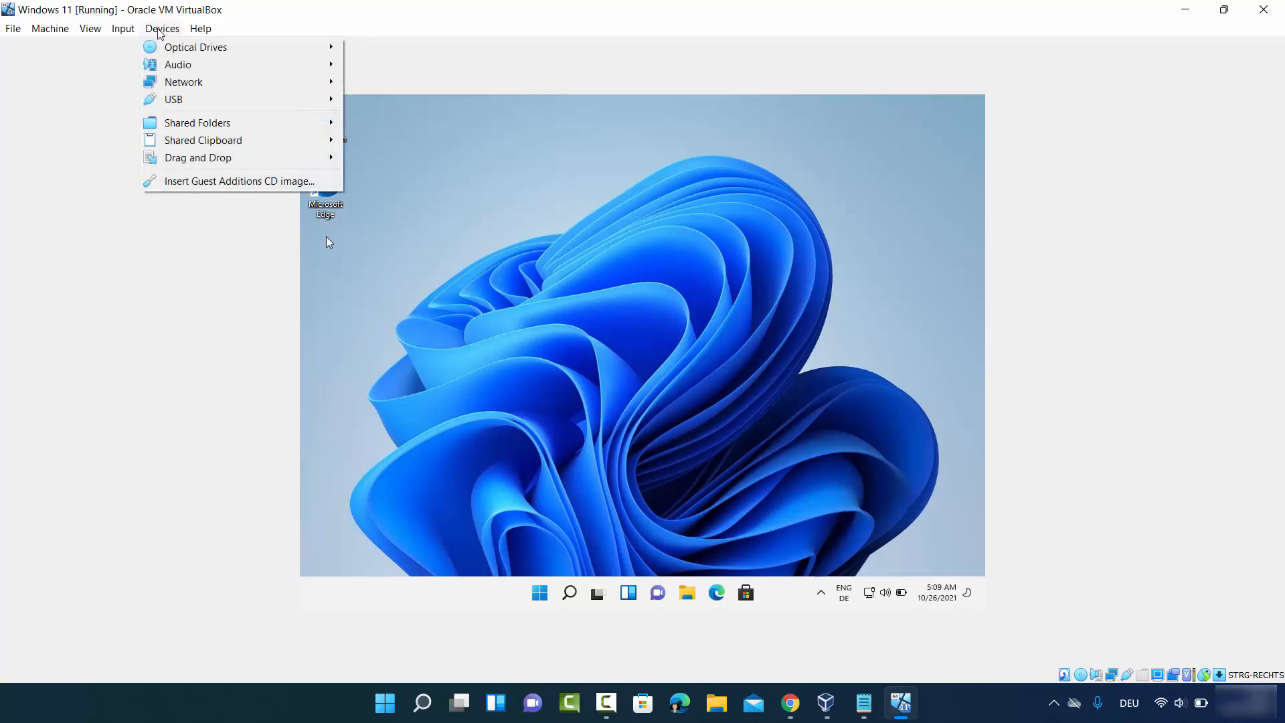
pyautogui.click(215, 182)
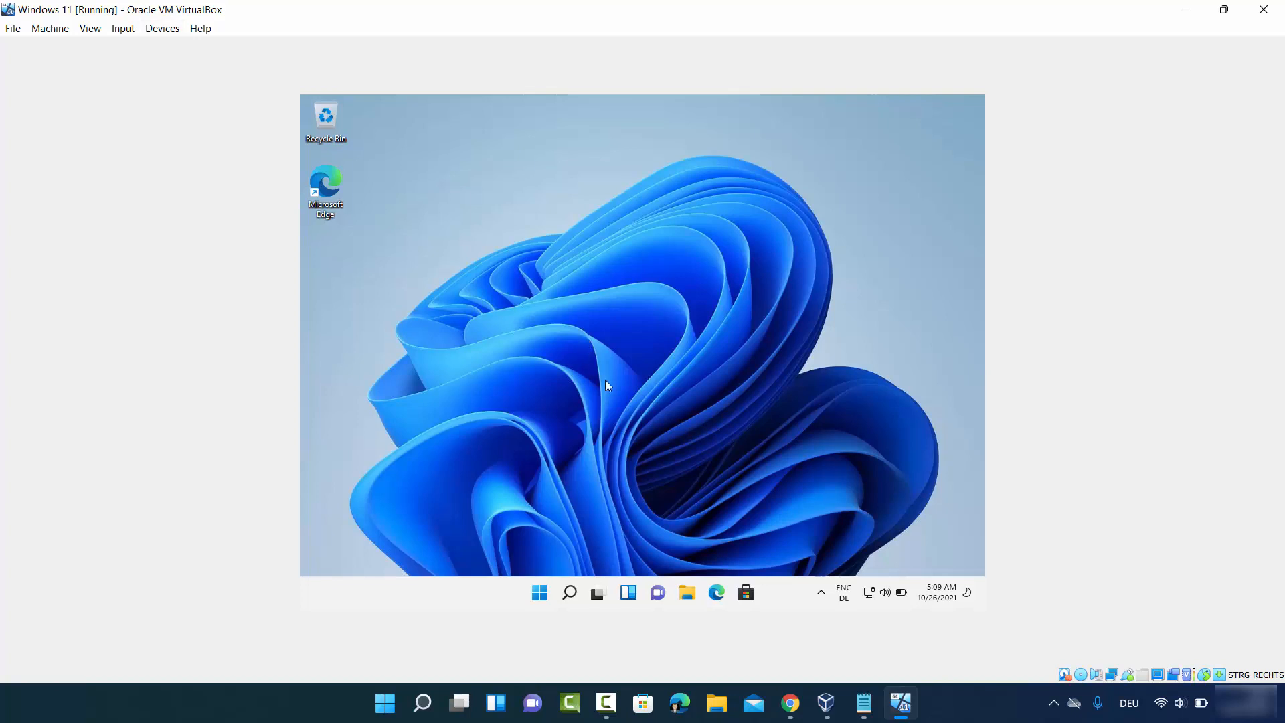
# - Open the Guest Additions CD drive in File Explorer and run VBoxWindowsAdditions with administrator approval
pyautogui.click(688, 594)
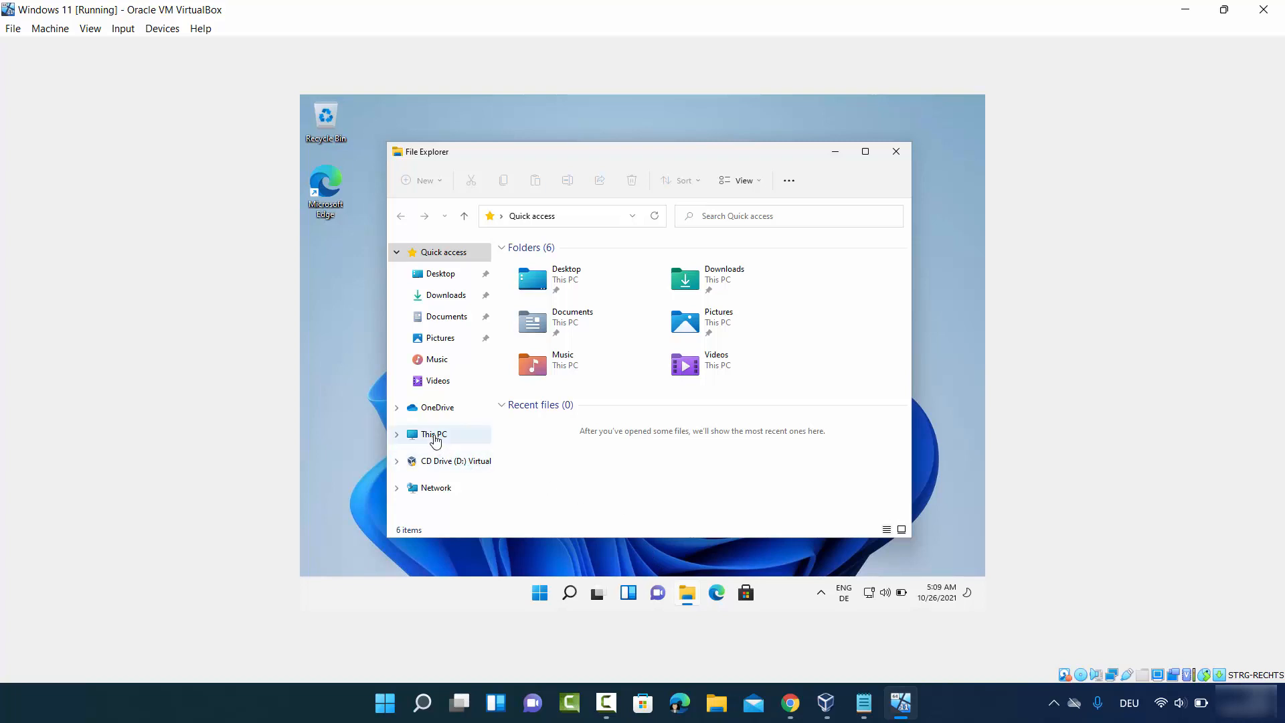
pyautogui.click(434, 435)
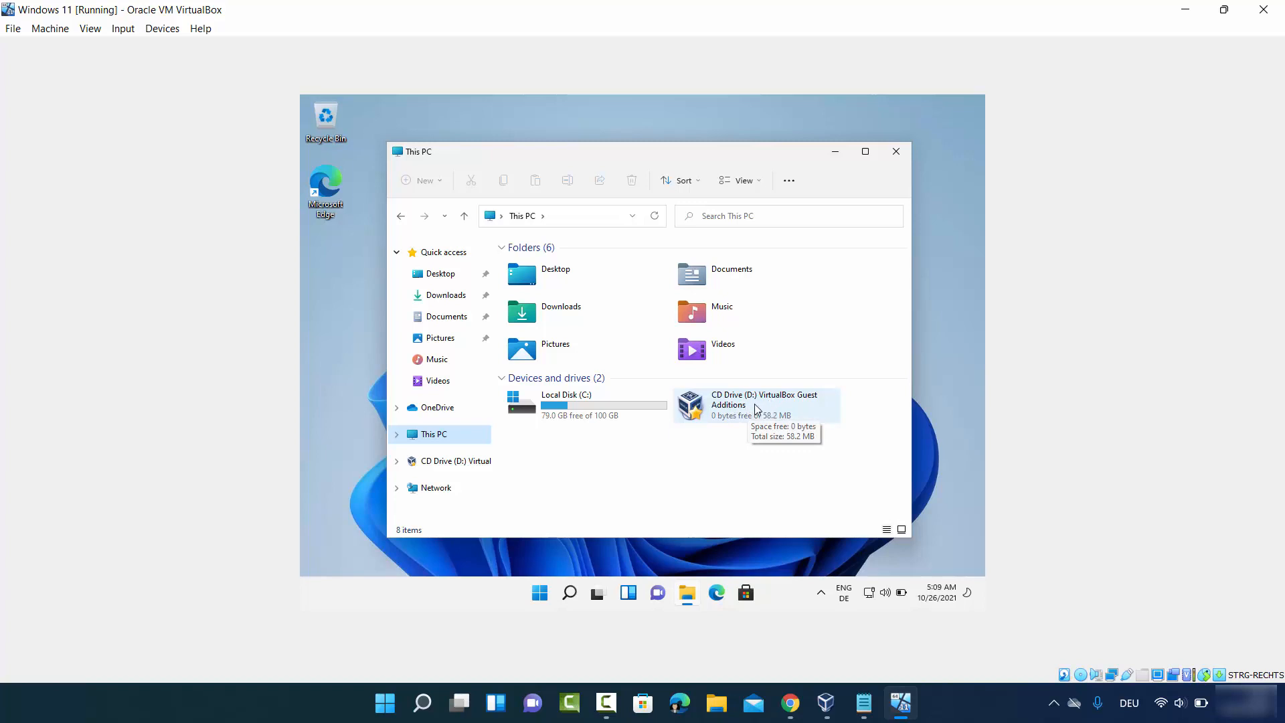
pyautogui.doubleClick(753, 404)
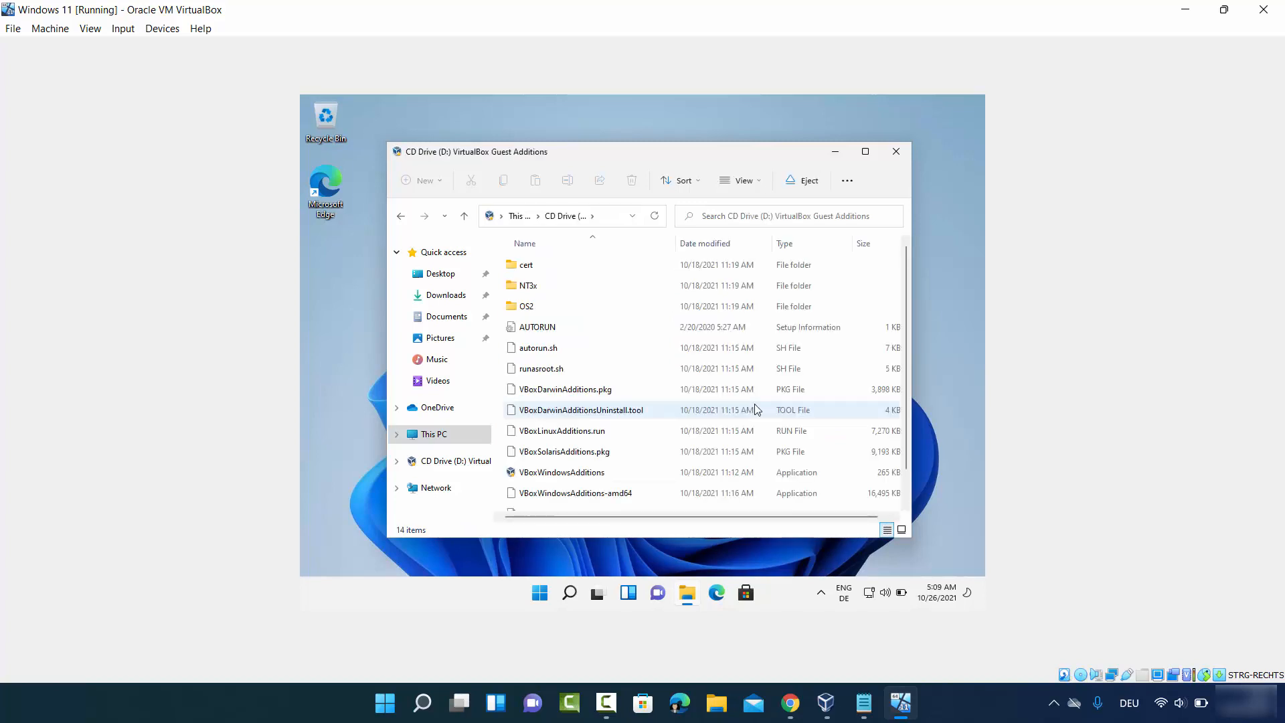
pyautogui.scroll(-1, 658, 377)
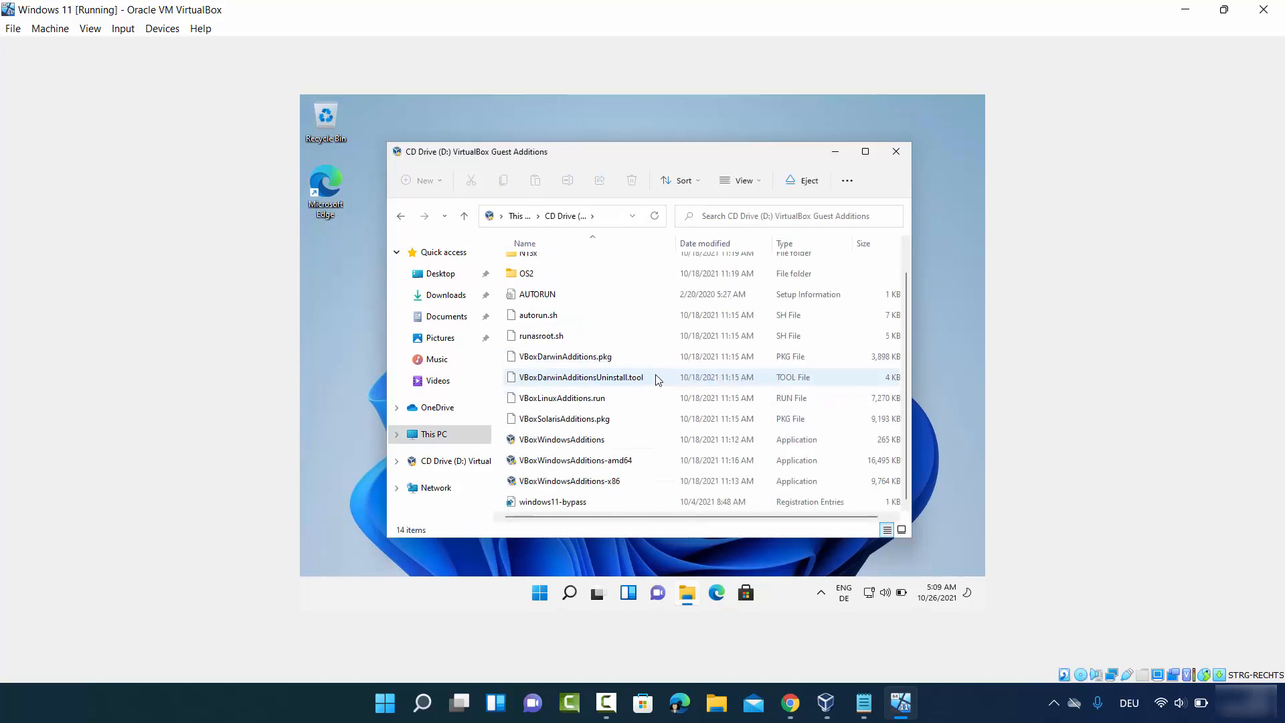
pyautogui.doubleClick(581, 442)
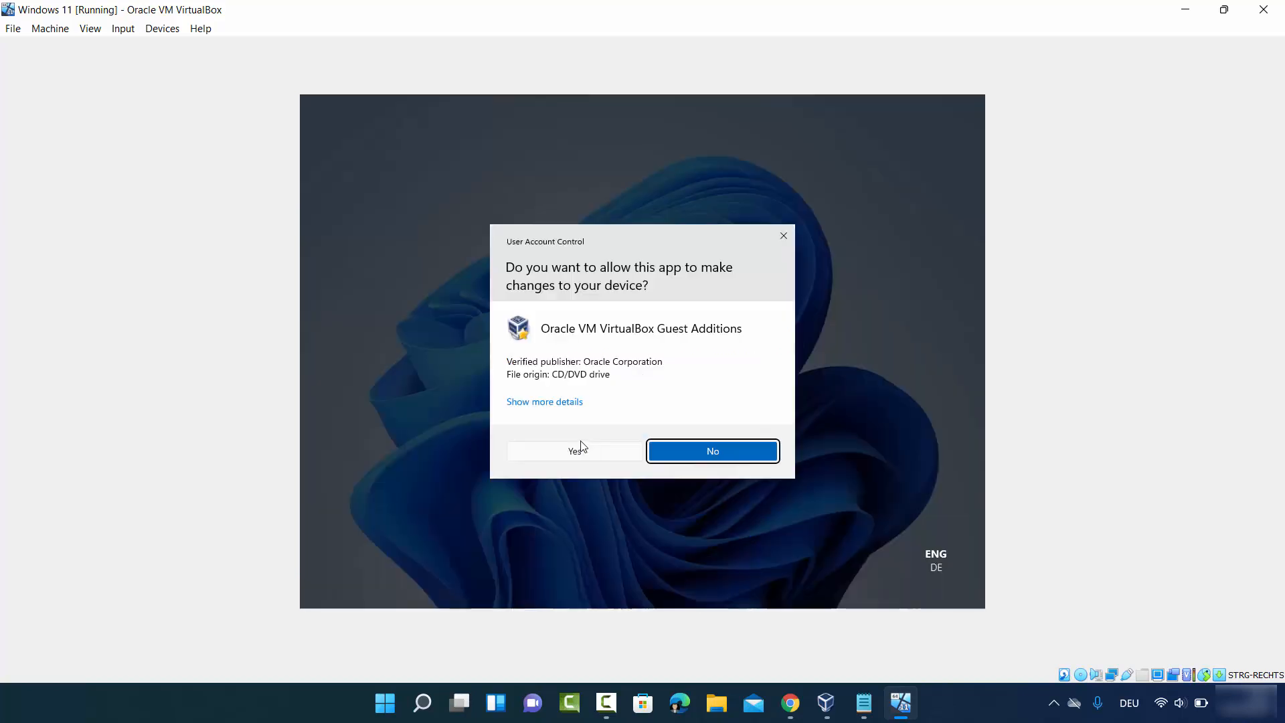
pyautogui.click(609, 451)
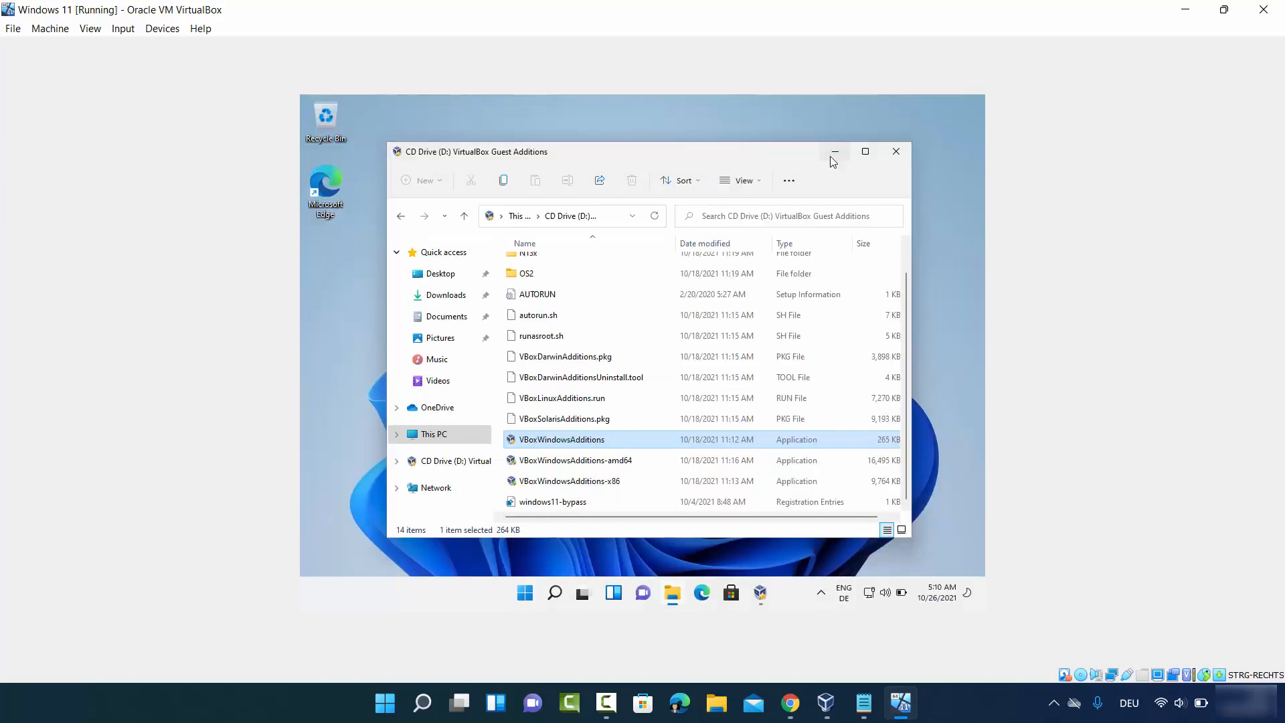
pyautogui.click(830, 156)
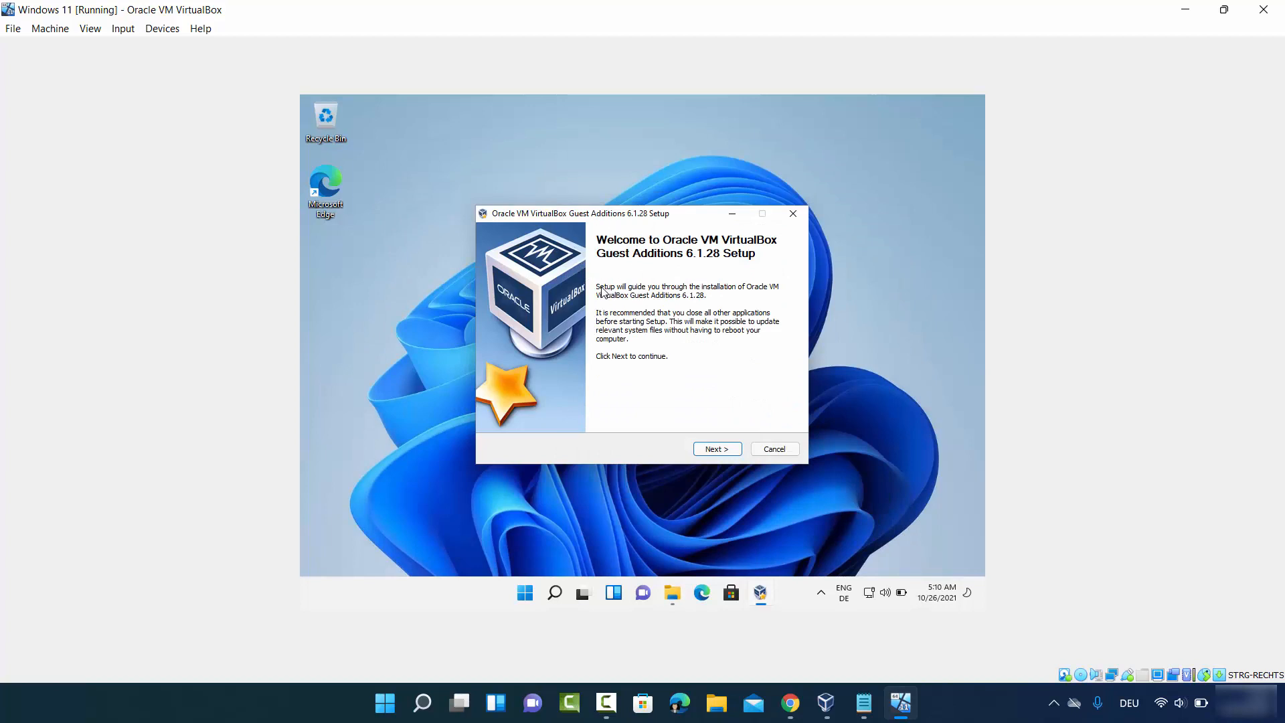
# - Install Guest Additions with the default folder and components, approve the Oracle device software, and finish with Reboot now
pyautogui.click(712, 449)
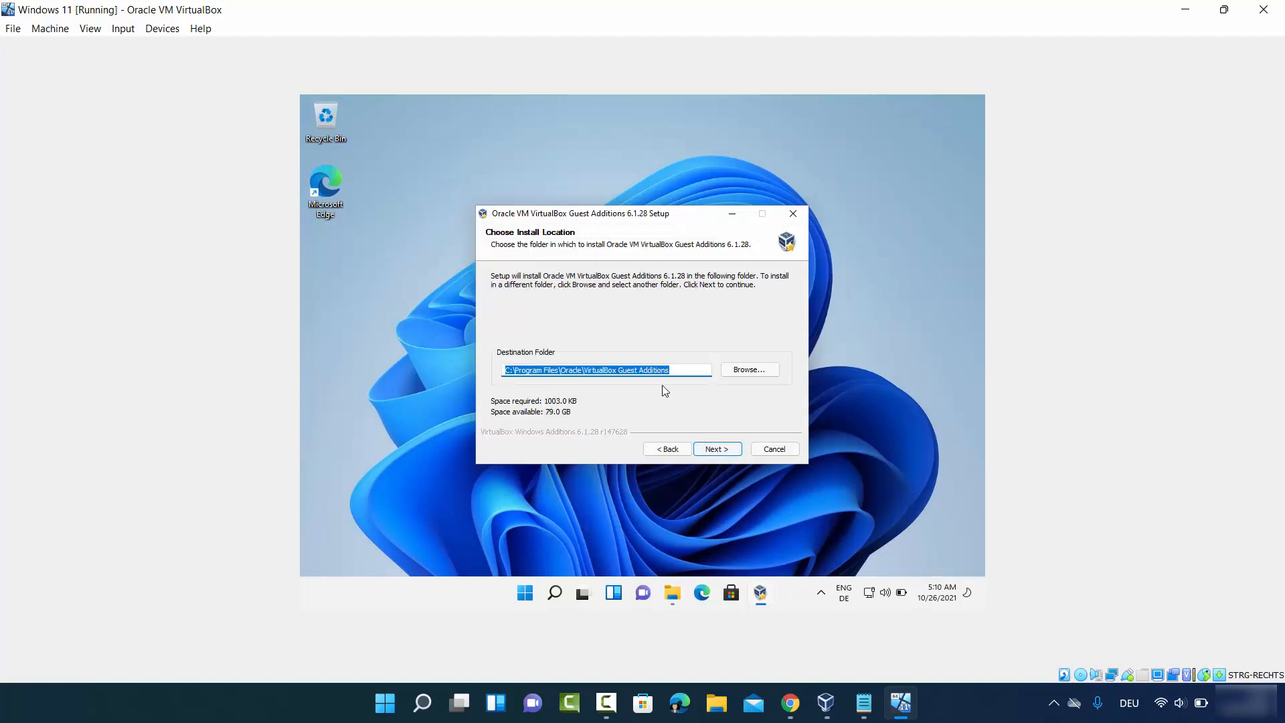
pyautogui.click(712, 449)
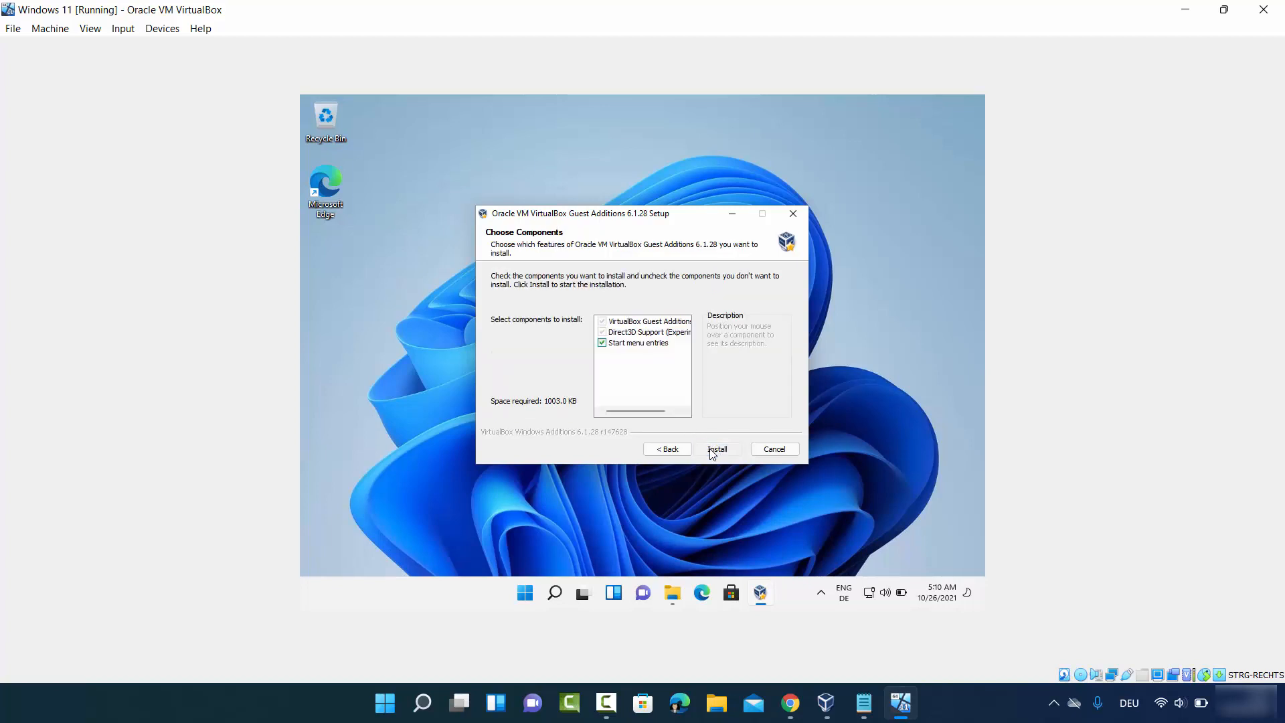
pyautogui.click(713, 450)
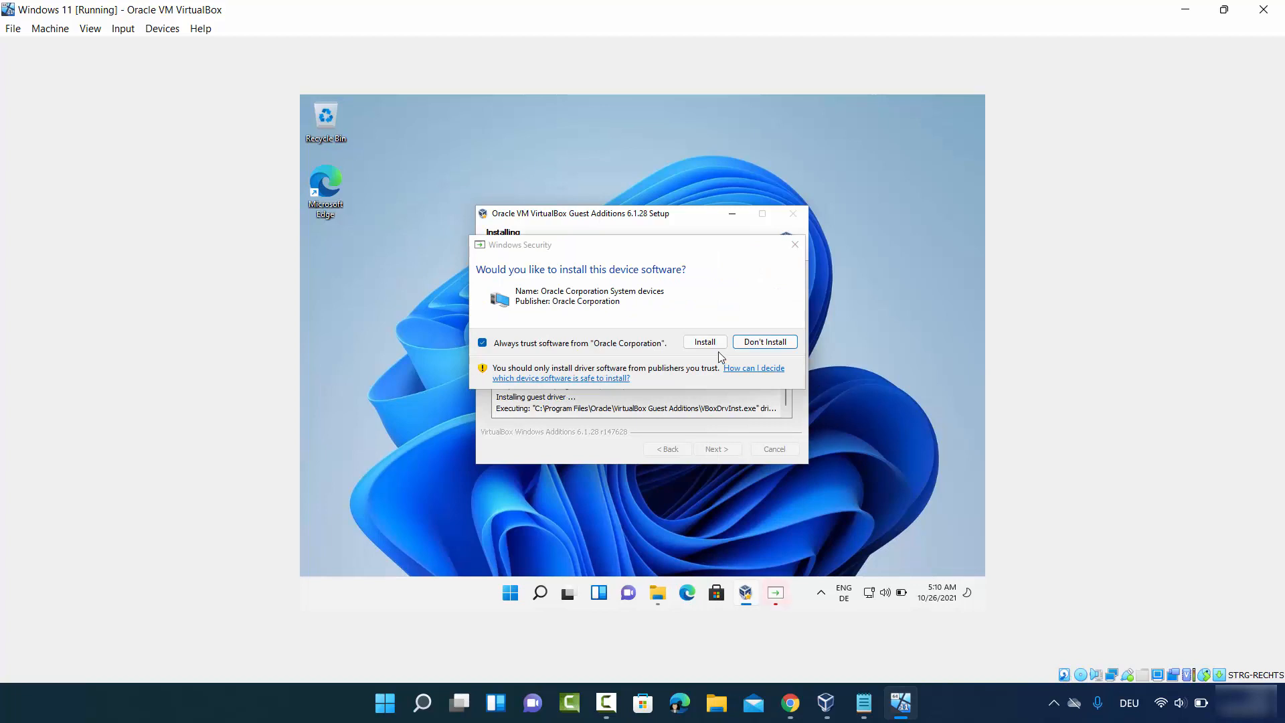
pyautogui.click(698, 343)
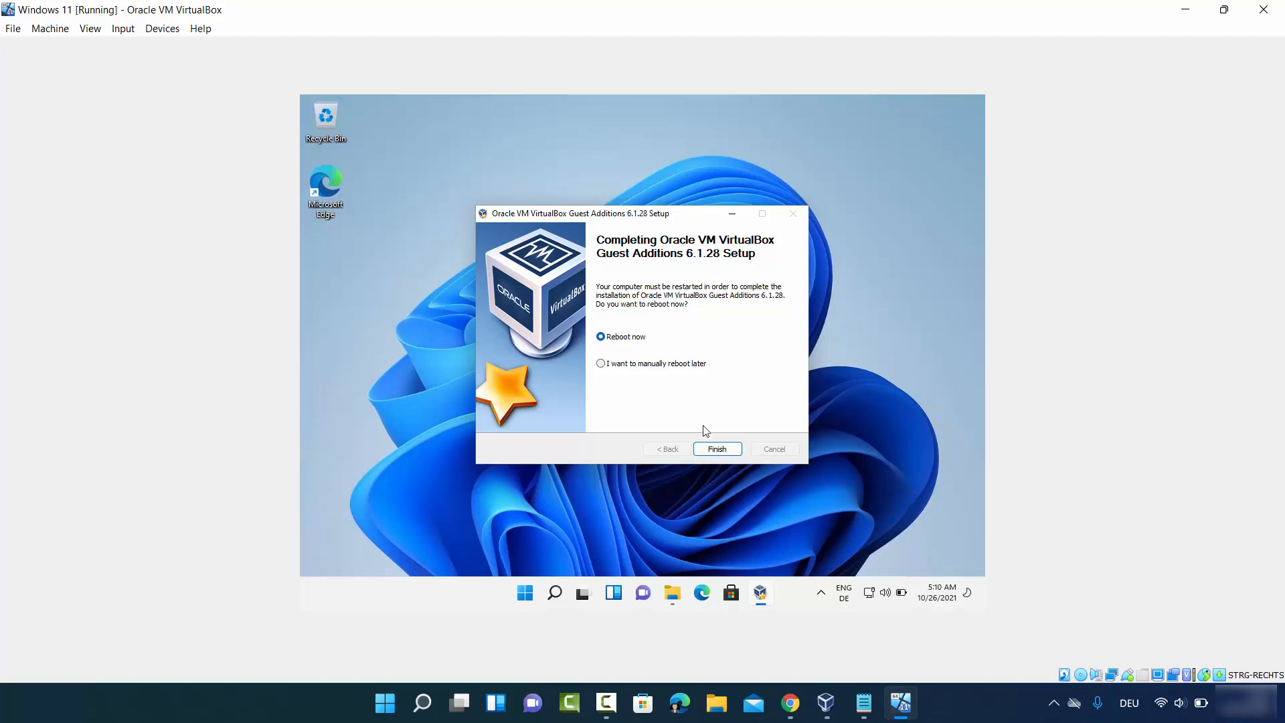
pyautogui.click(717, 450)
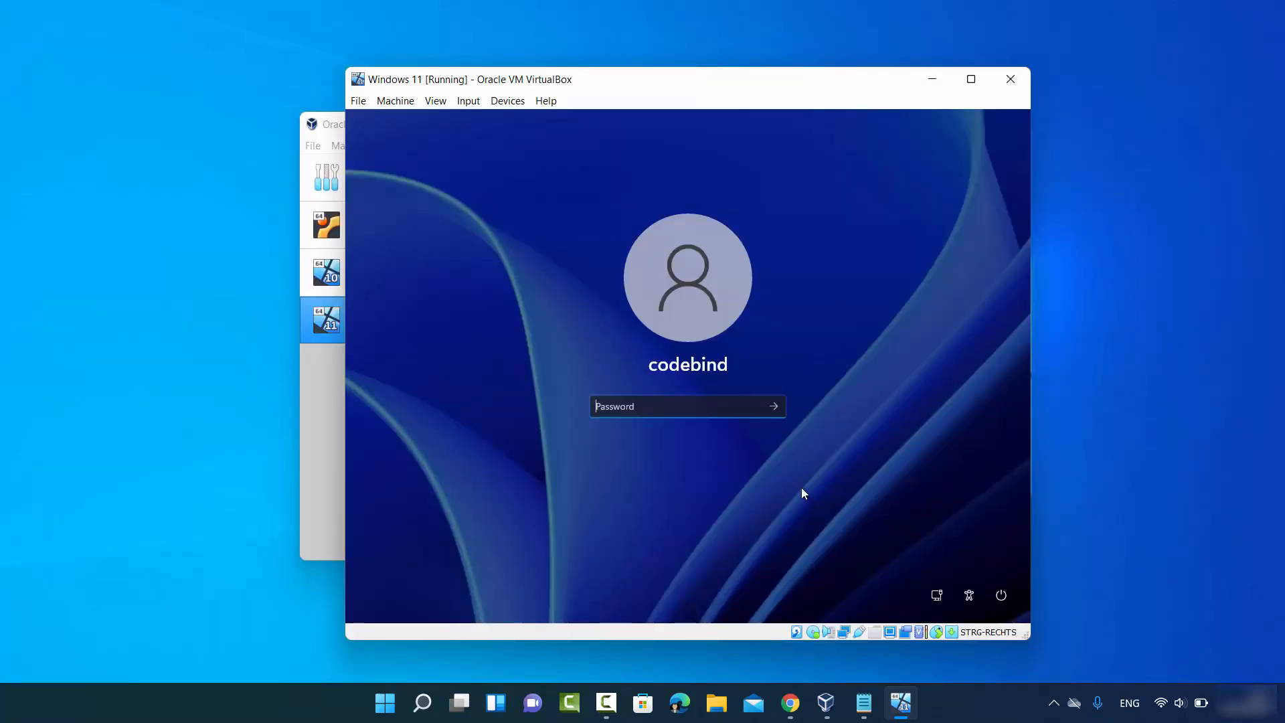
# - Sign in to Windows with the account password and maximize the virtual machine window
pyautogui.write('******')
pyautogui.press('Return')
pyautogui.click(1165, 542)
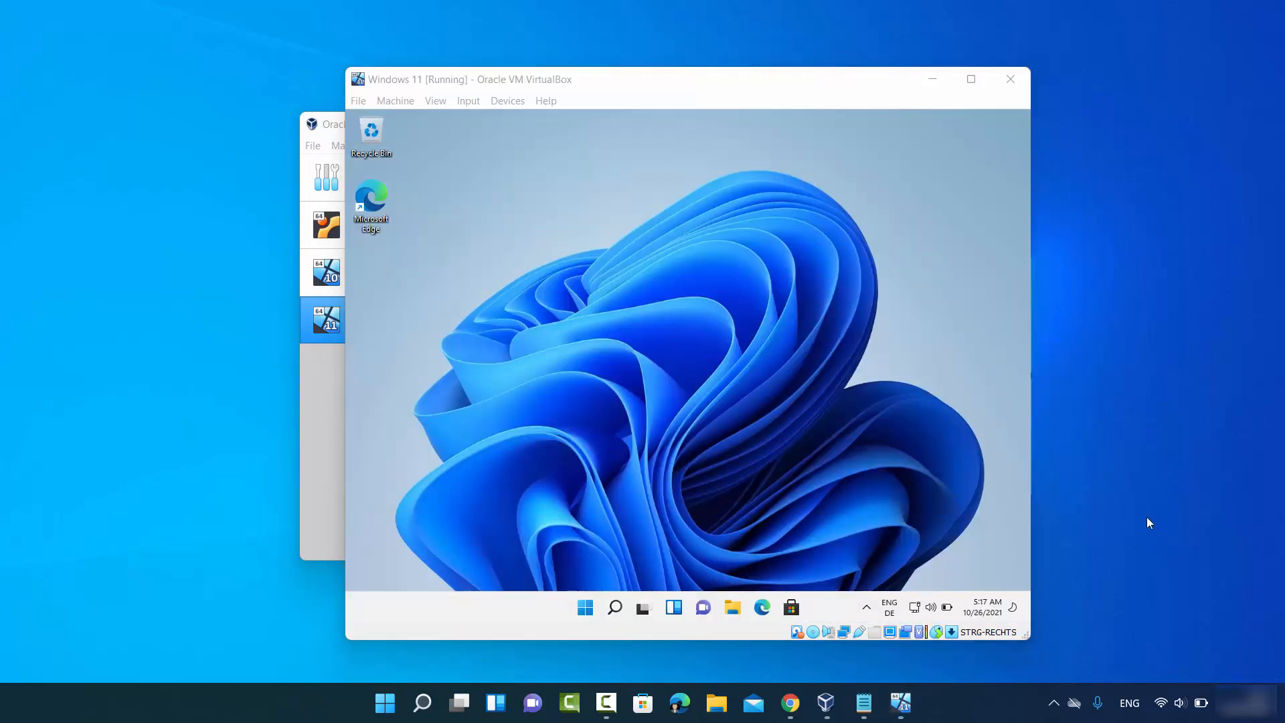
pyautogui.click(971, 80)
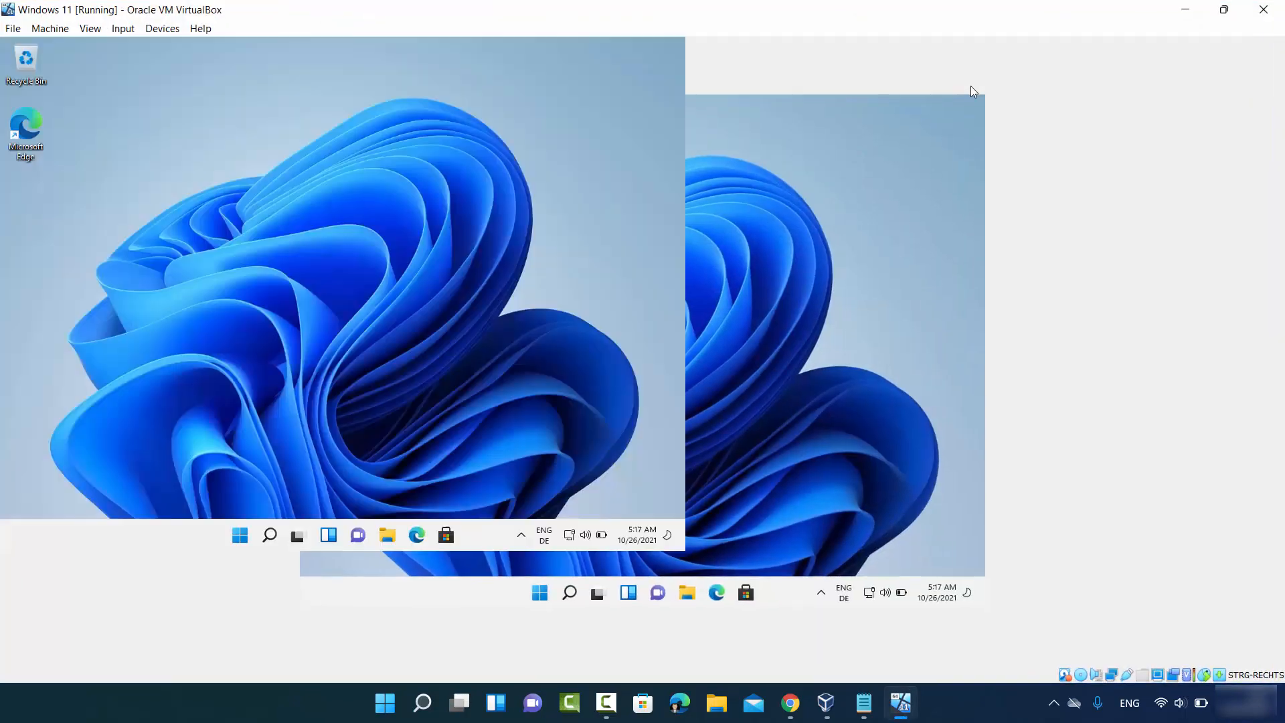